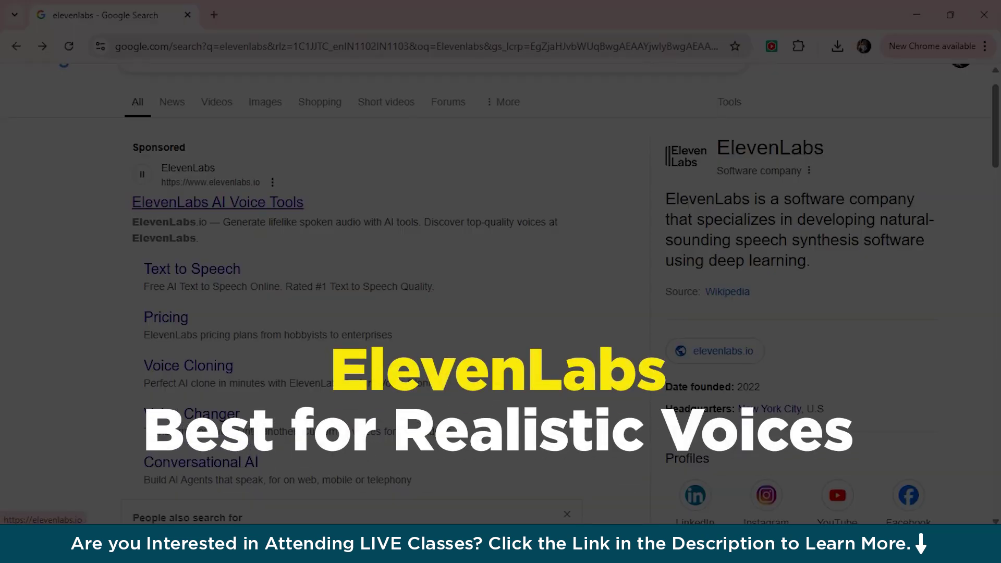
Open the ElevenLabs site from the sponsored result and scroll through its homepage text-to-speech demo.
left_click(218, 202)
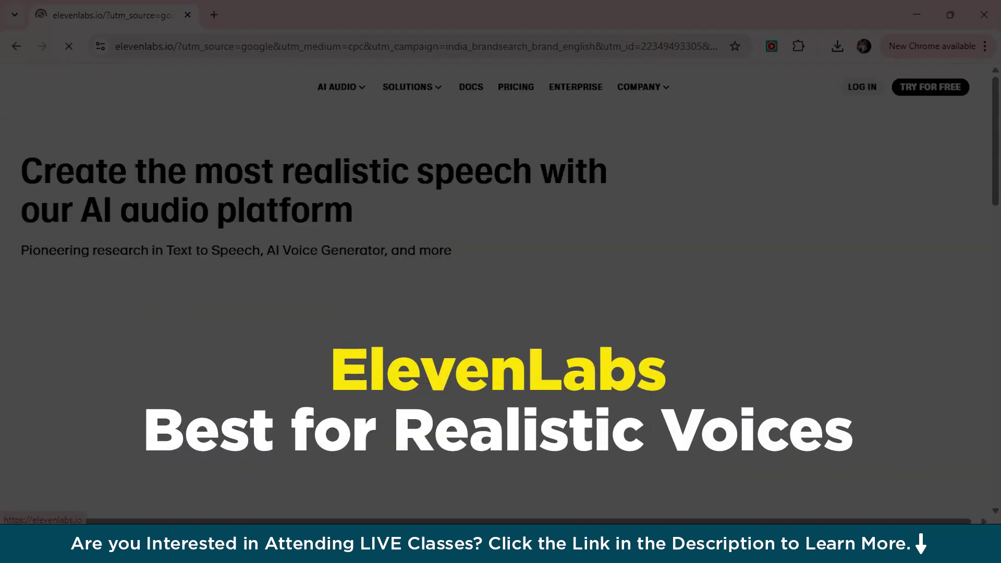
scroll(501, 292, "down", 1)
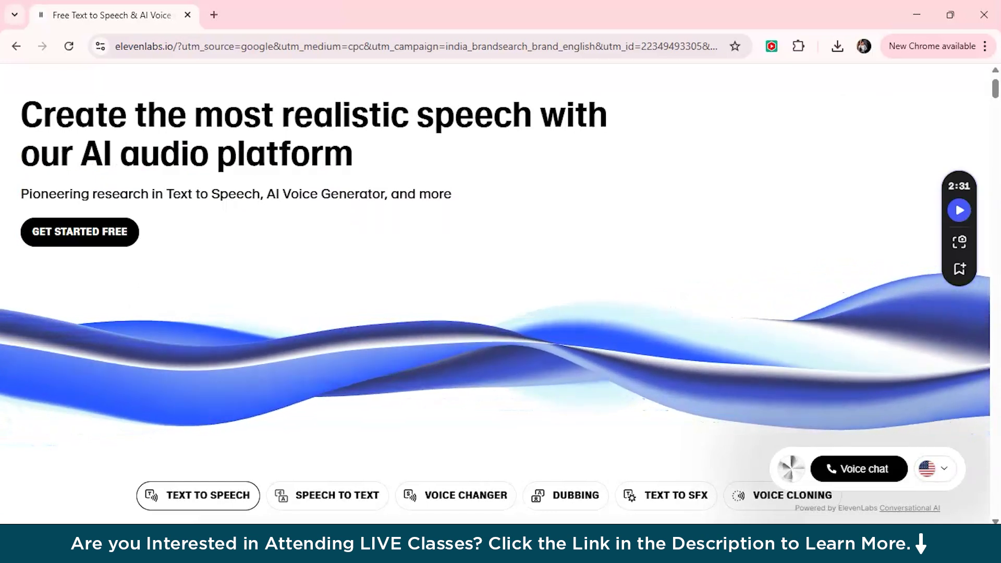
scroll(500, 292, "down", 7)
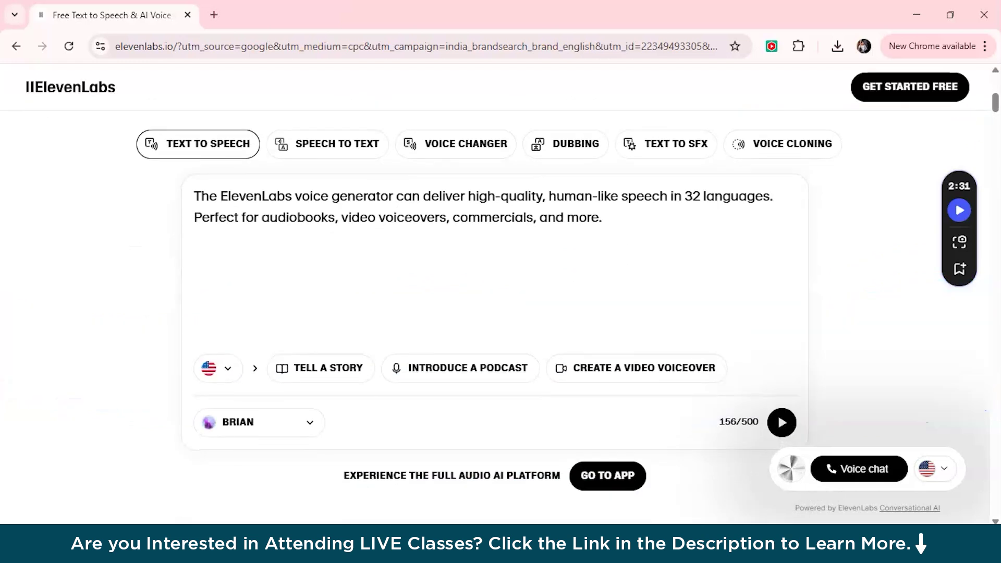
scroll(500, 292, "down", 3)
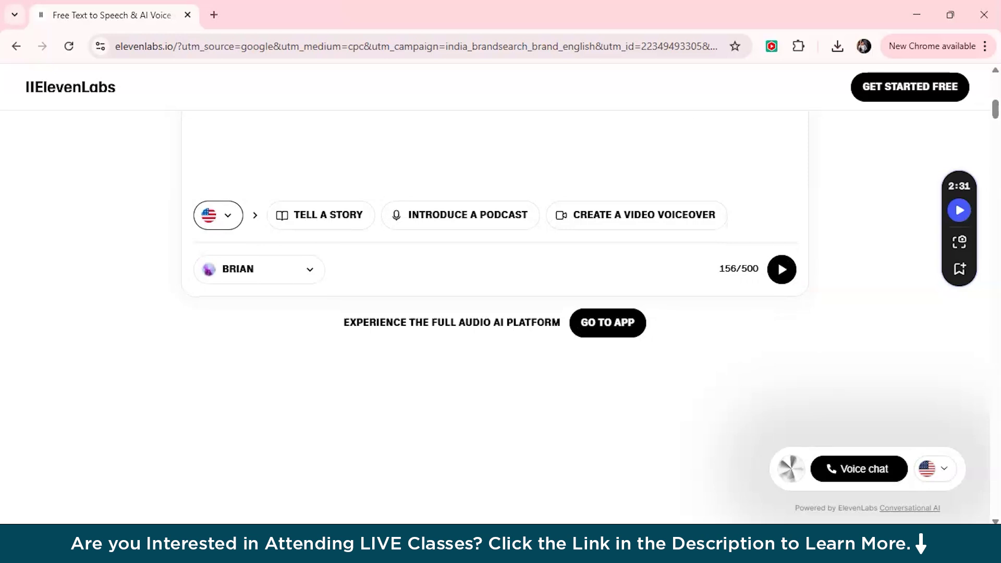
scroll(501, 292, "down", 1)
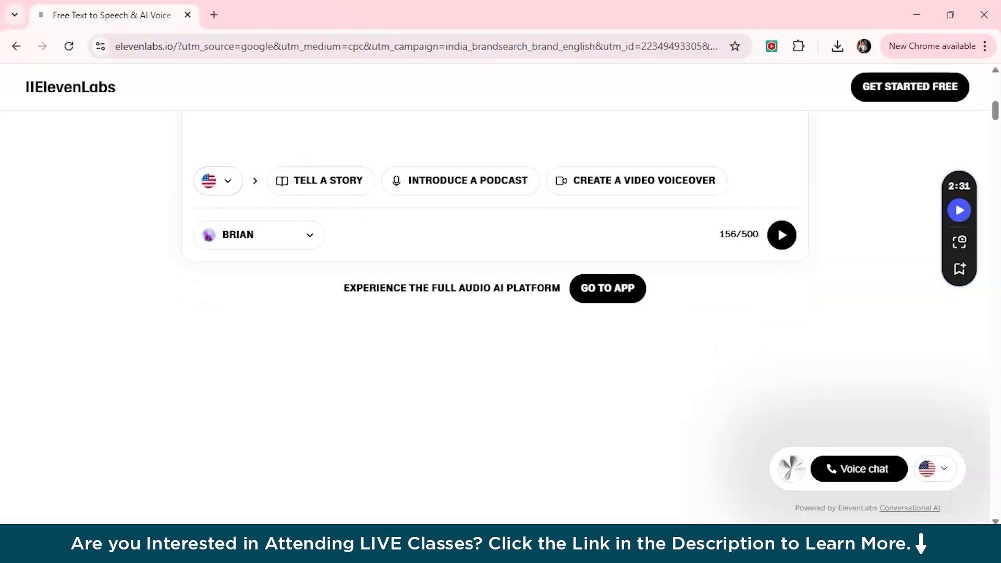
scroll(501, 292, "down", 1)
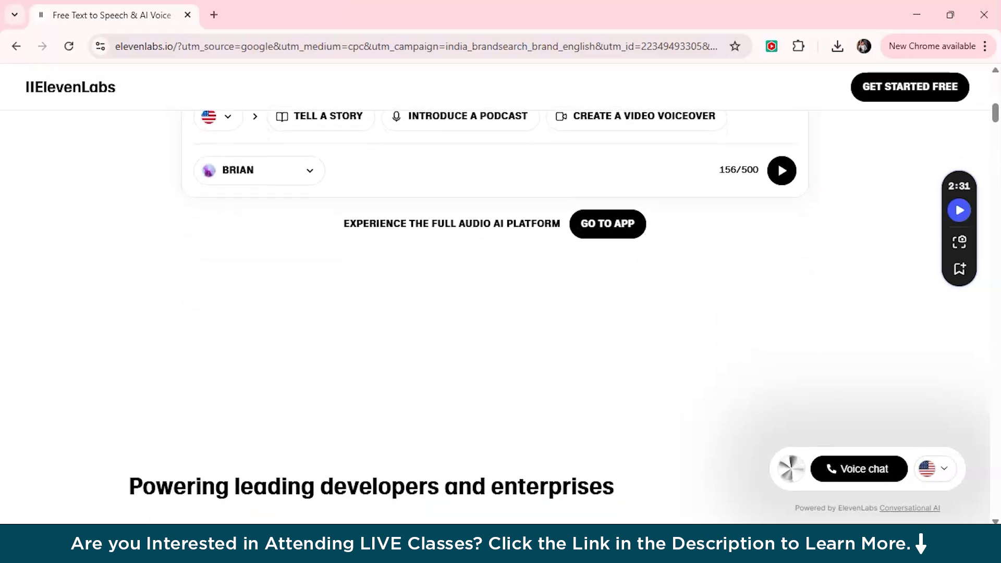
scroll(500, 292, "down", 2)
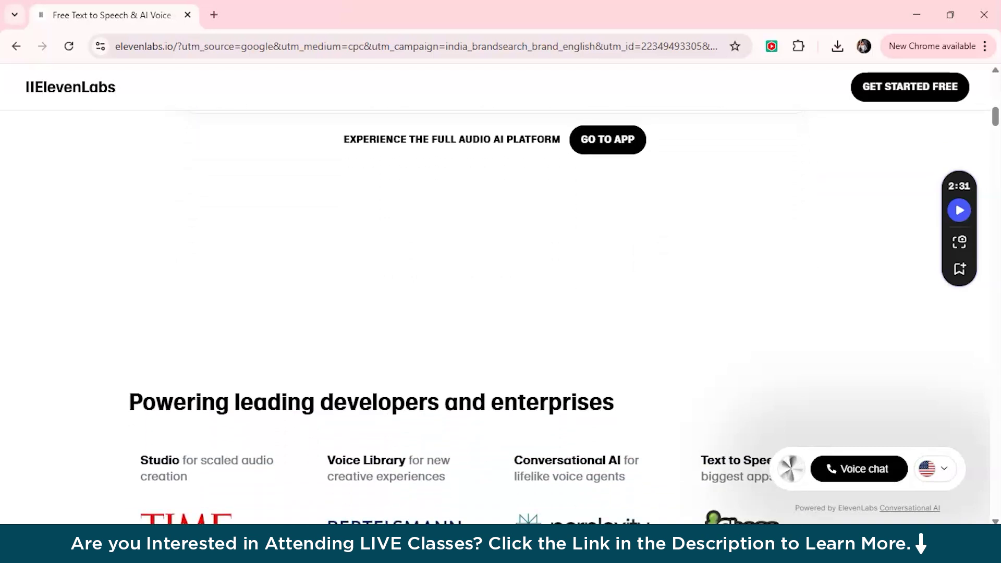
scroll(501, 292, "down", 2)
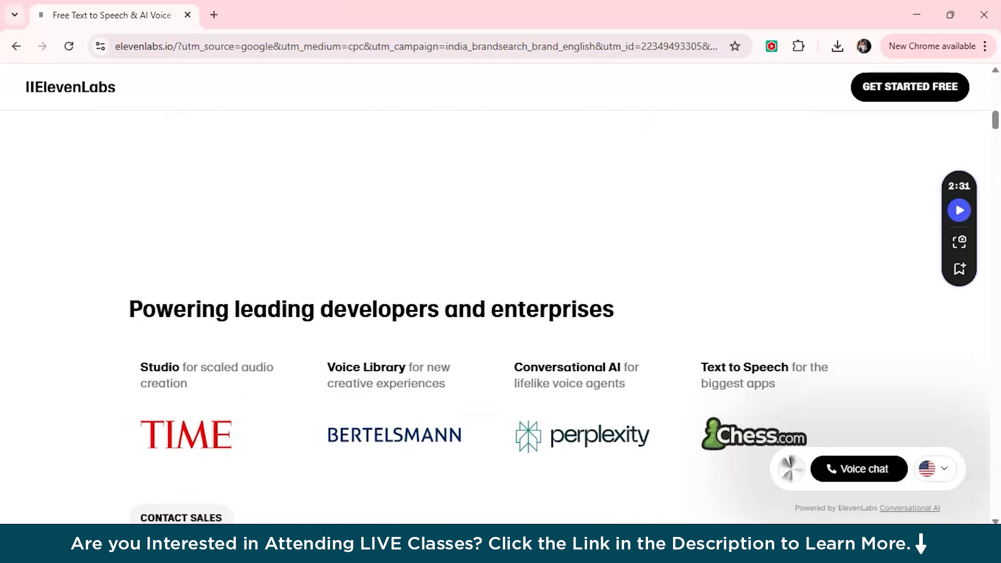
scroll(500, 292, "down", 1)
scroll(501, 292, "up", 2)
scroll(500, 292, "up", 10)
scroll(78, 265, "down", 1)
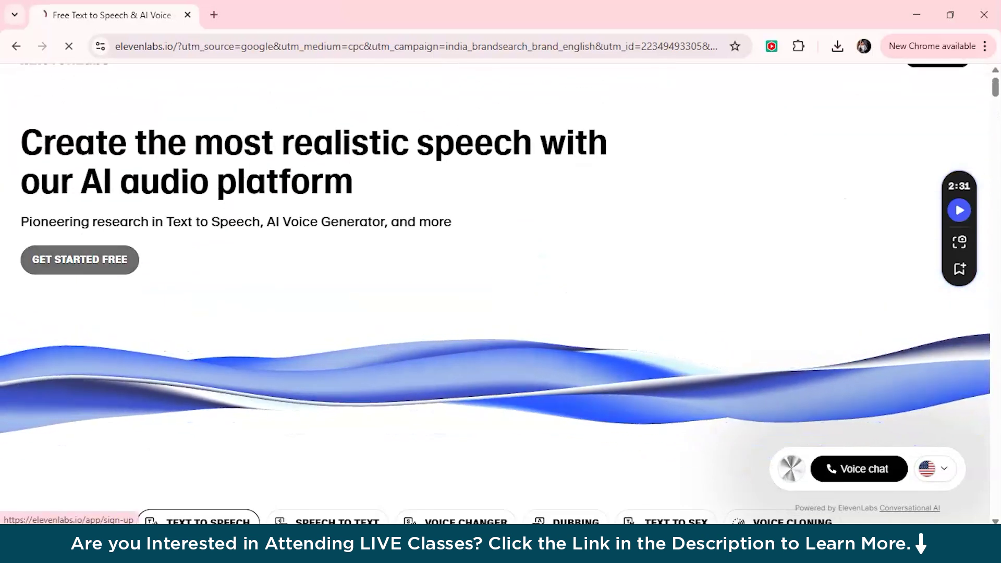
Enter the ElevenLabs app and open the Text to Speech workspace holding the greeting script.
left_click(80, 259)
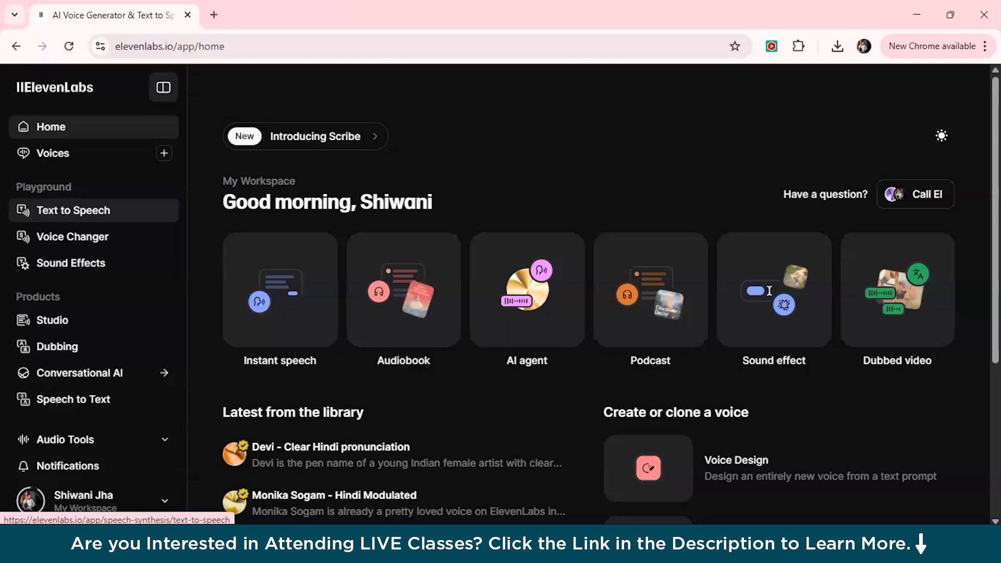
left_click(73, 210)
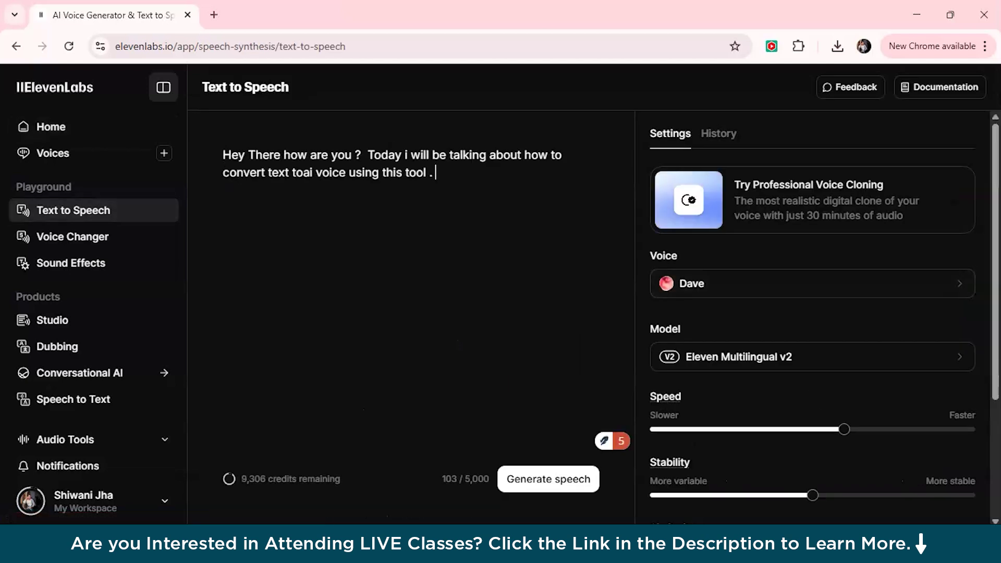
scroll(813, 318, "down", 1)
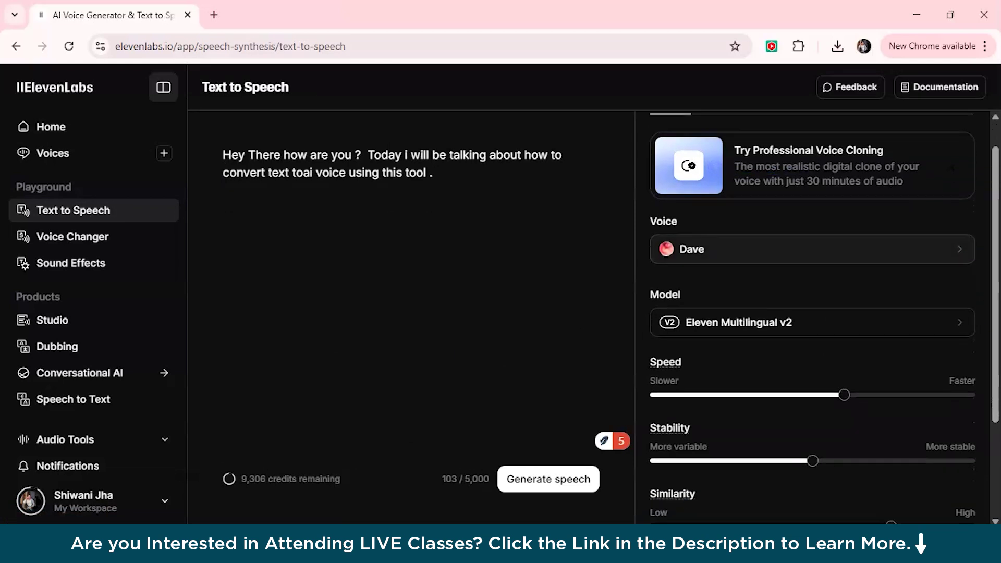
Preview the Aria voice under My voices and return to Text to Speech with Aria selected.
left_click(813, 249)
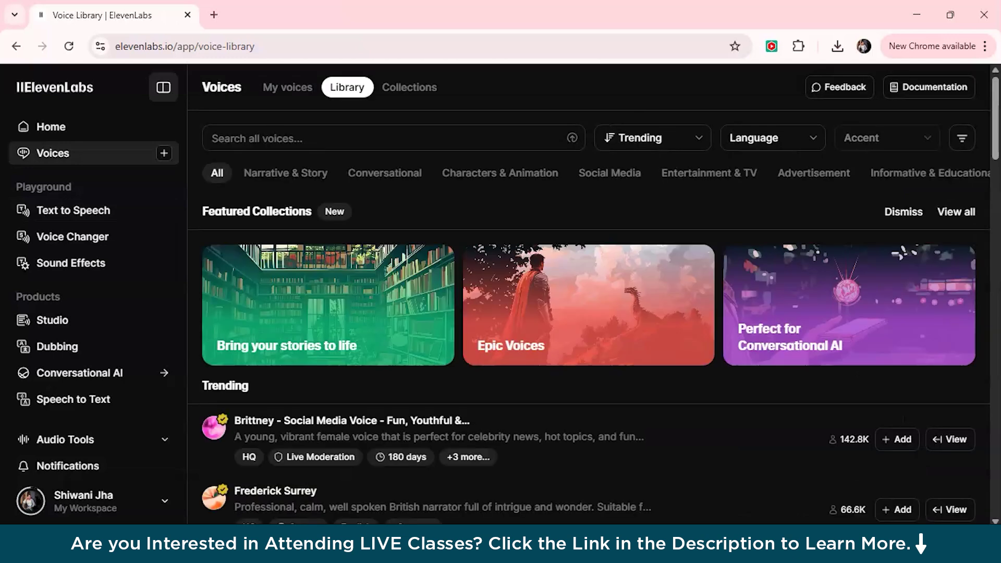
left_click(287, 87)
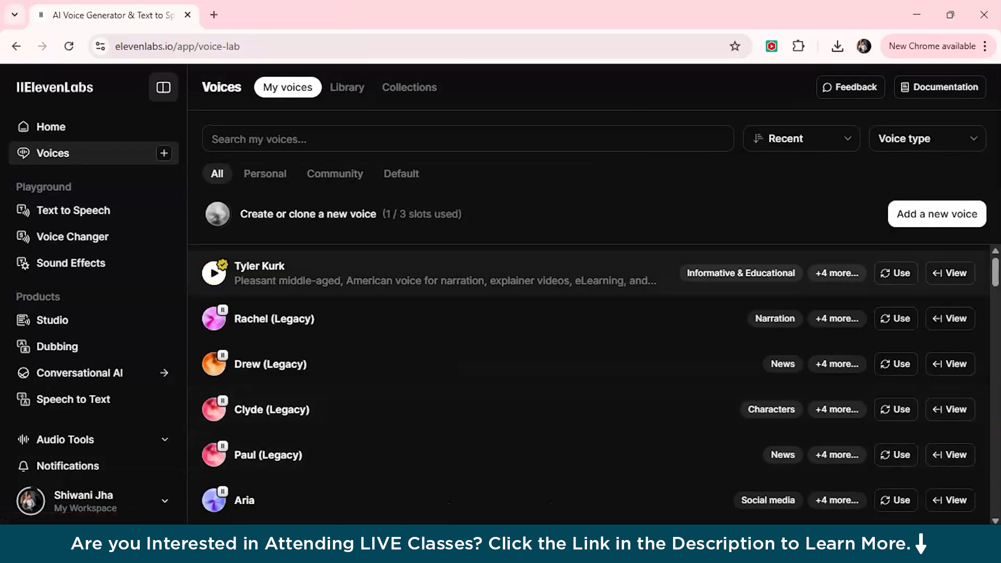
scroll(589, 435, "down", 9)
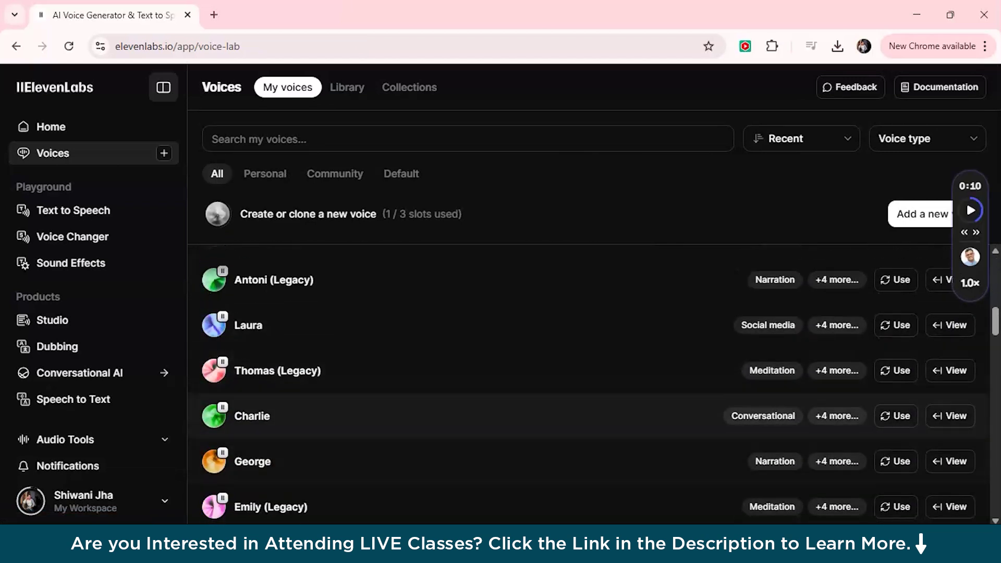
scroll(214, 416, "up", 5)
left_click(214, 410)
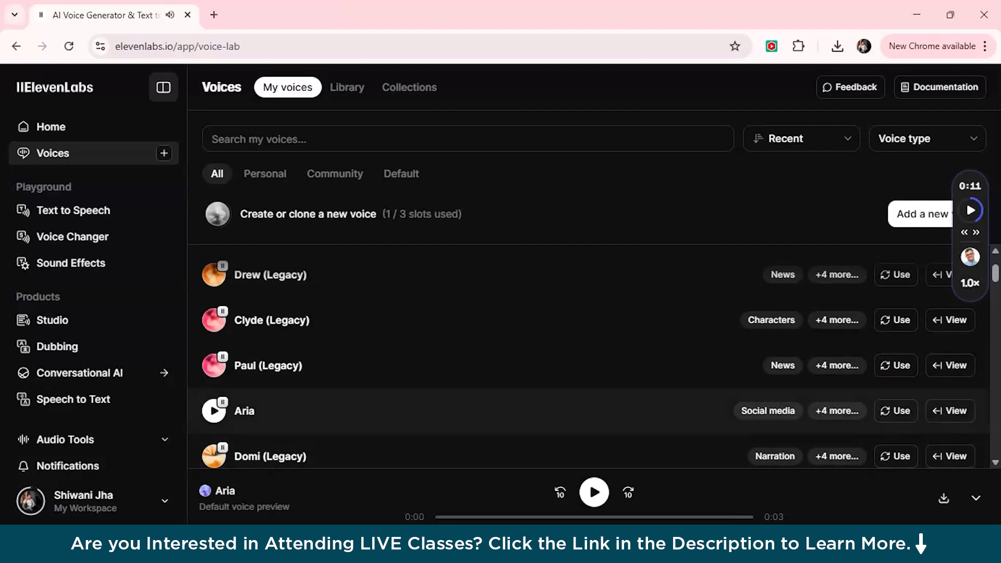
left_click(73, 210)
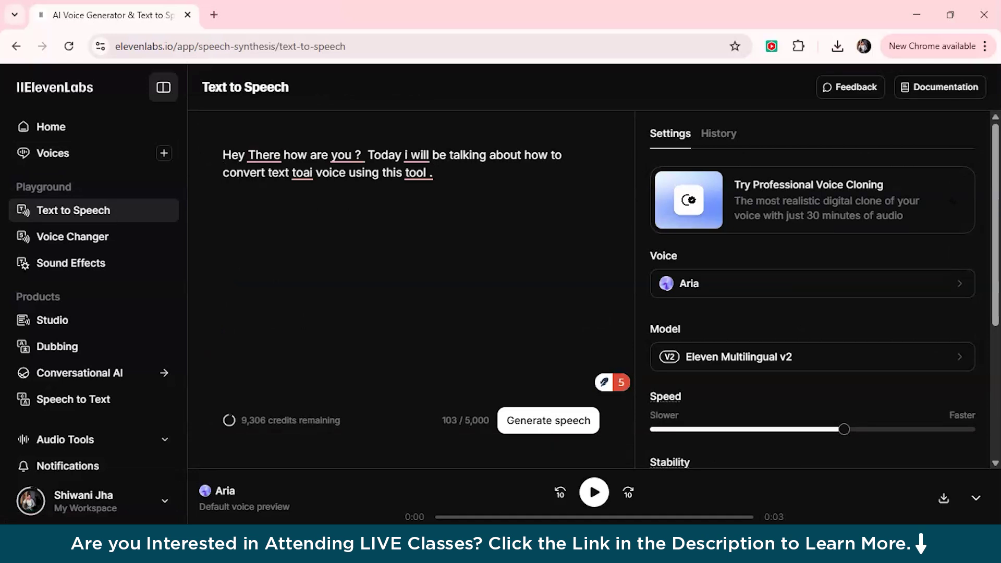
Fix 'toai' to 'to ai', append 'We will also discuss more about it later in this video.', and generate speech.
left_click(439, 172)
type("We will also discuss more about it later i")
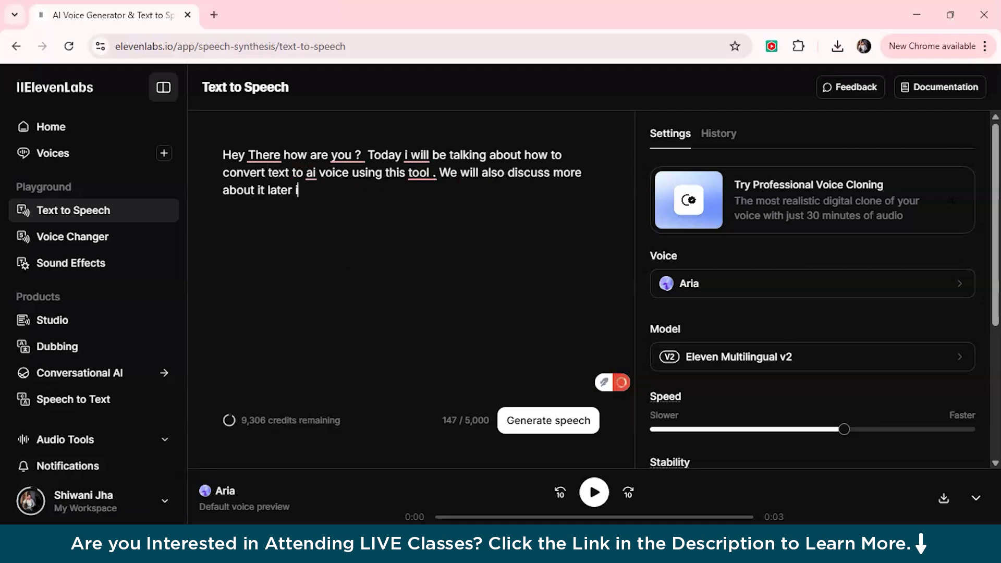
type("n this video")
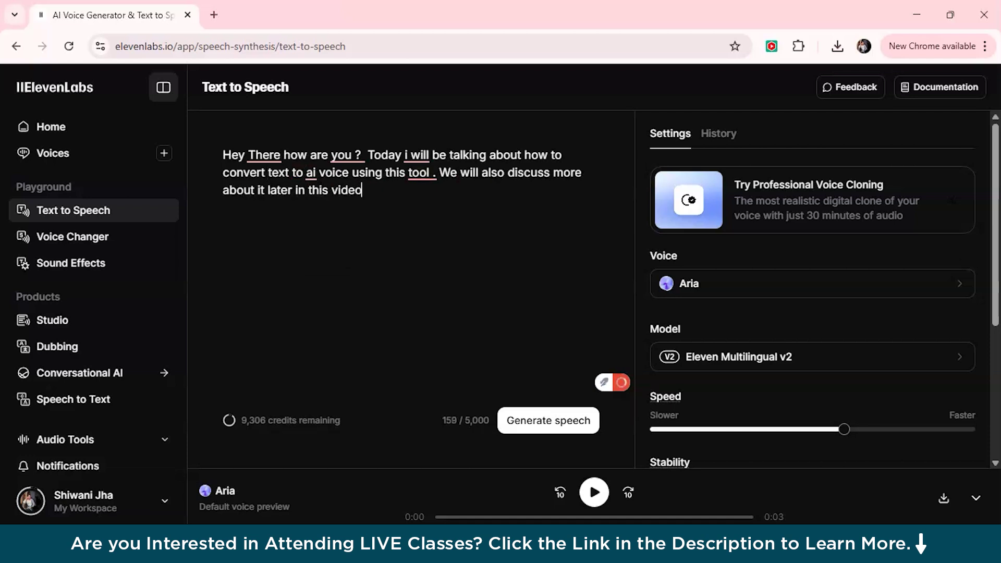
type(" .")
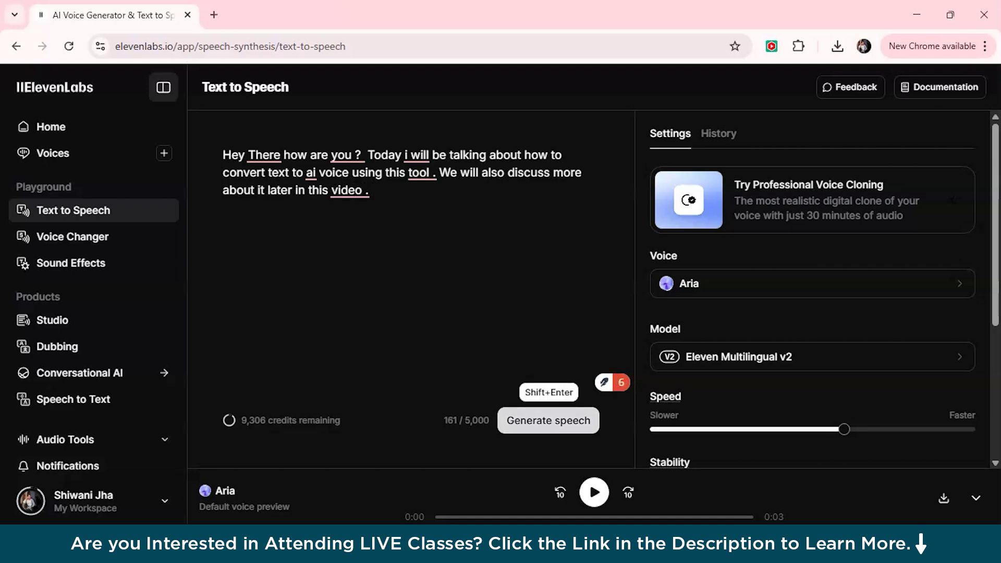
left_click(548, 420)
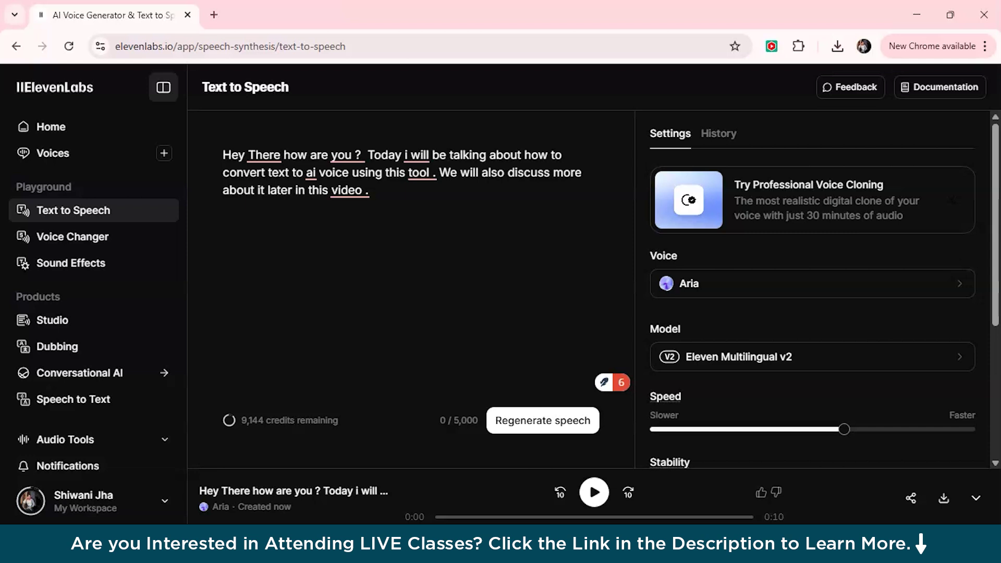
Adjust the Speed, Stability and Similarity sliders in the voice settings panel.
scroll(818, 287, "down", 4)
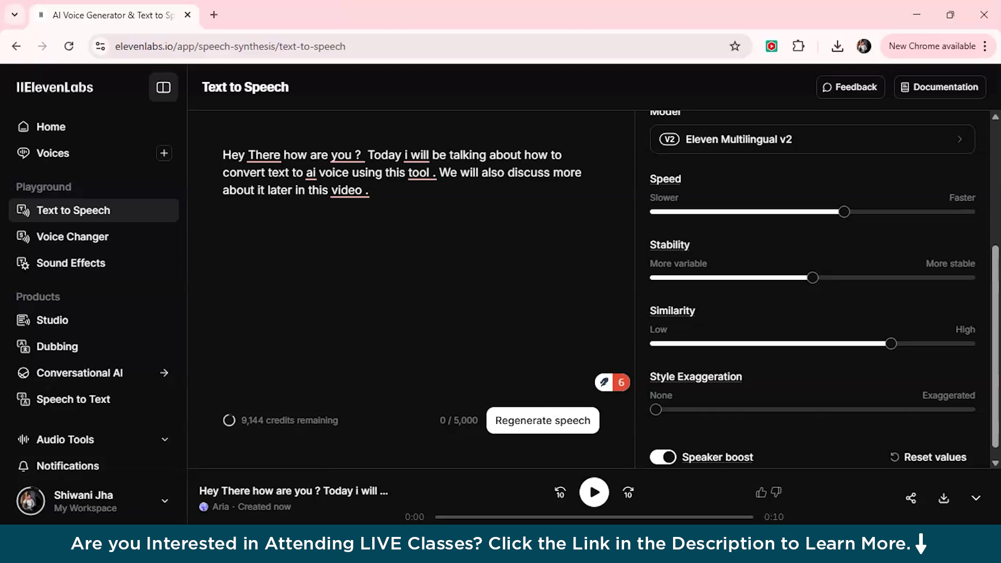
scroll(819, 287, "up", 4)
scroll(819, 287, "down", 2)
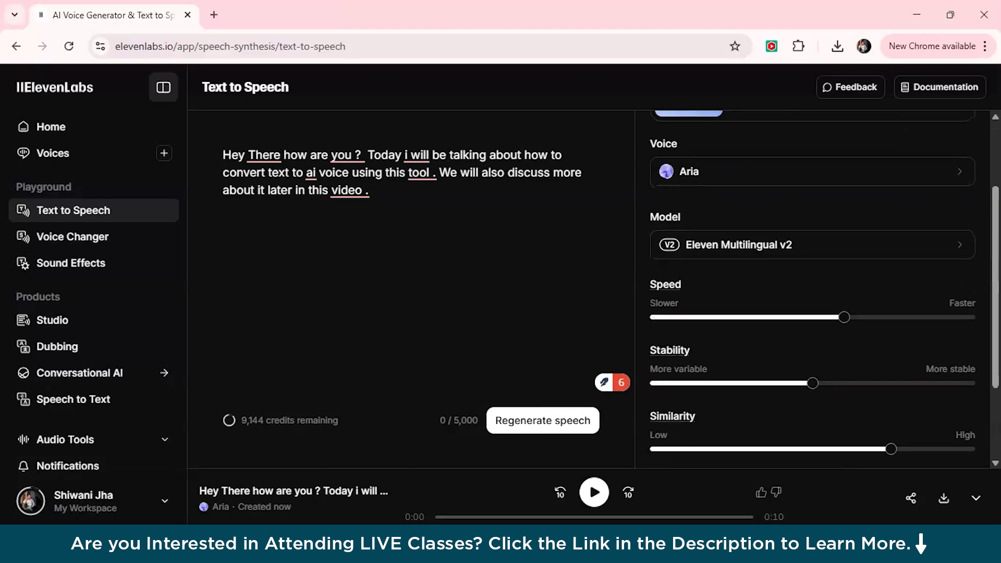
scroll(819, 287, "down", 1)
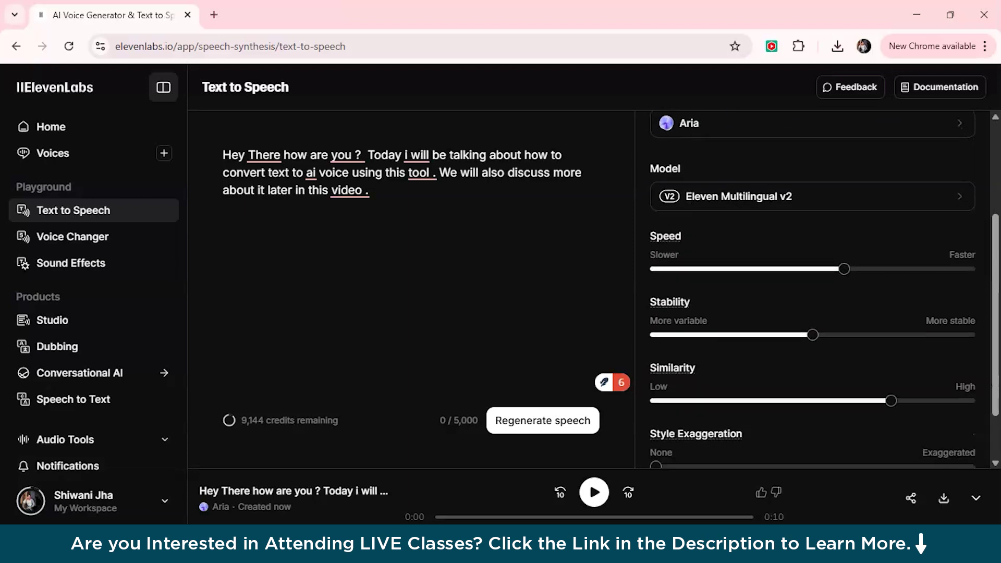
scroll(819, 286, "down", 1)
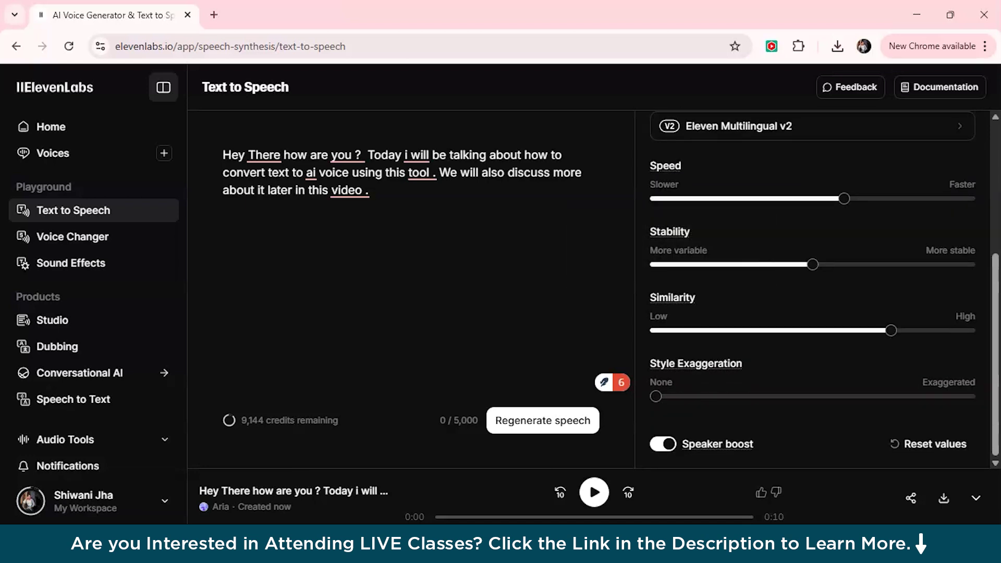
scroll(818, 287, "up", 3)
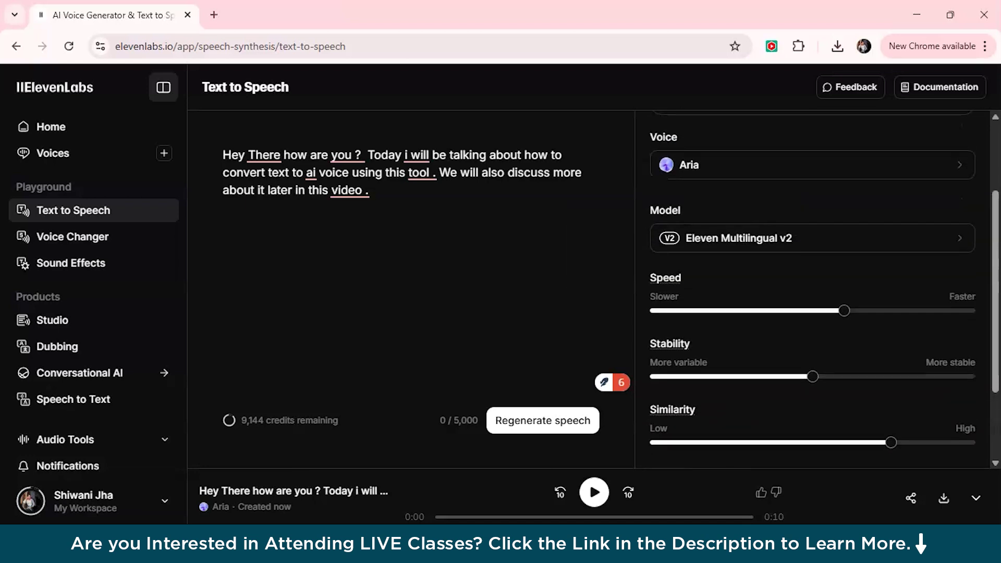
scroll(819, 287, "down", 1)
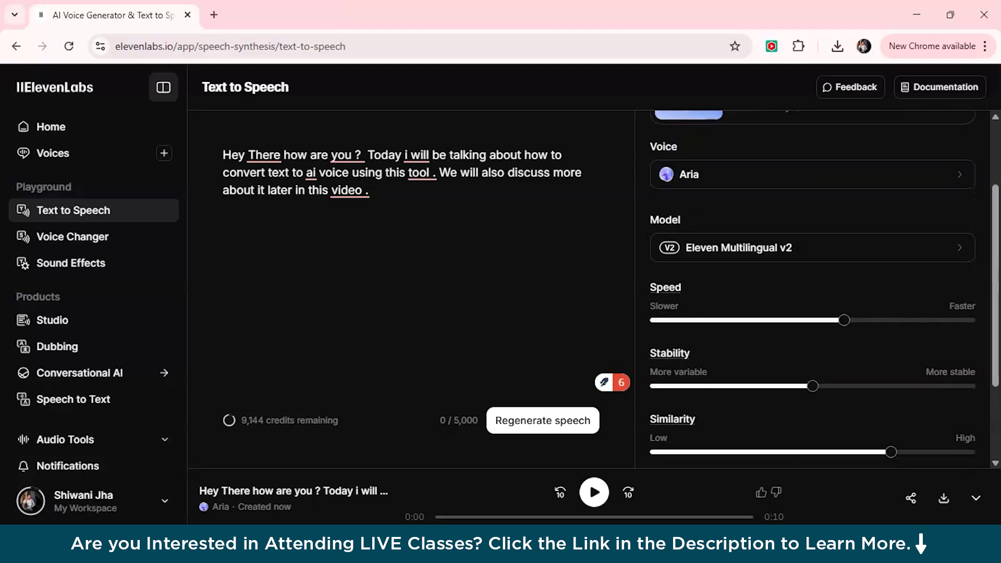
mouse_move(844, 321)
left_mouse_down()
mouse_move(767, 320)
mouse_move(812, 334)
mouse_move(889, 330)
mouse_move(828, 330)
left_mouse_up()
Raise Style Exaggeration to about 21% and regenerate the Aria clip.
scroll(812, 334, "down", 1)
scroll(834, 334, "down", 1)
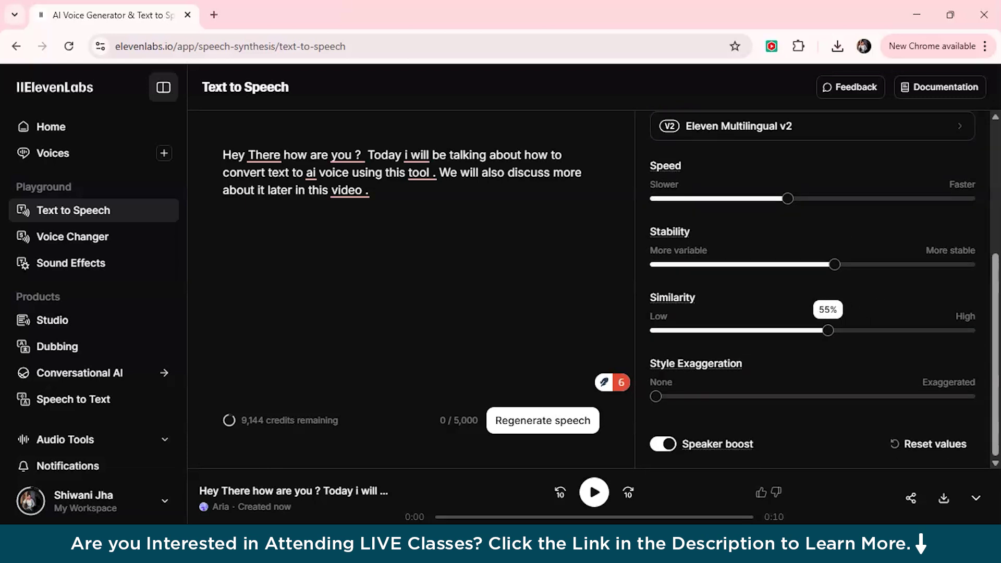
left_click_drag(655, 396, 722, 396)
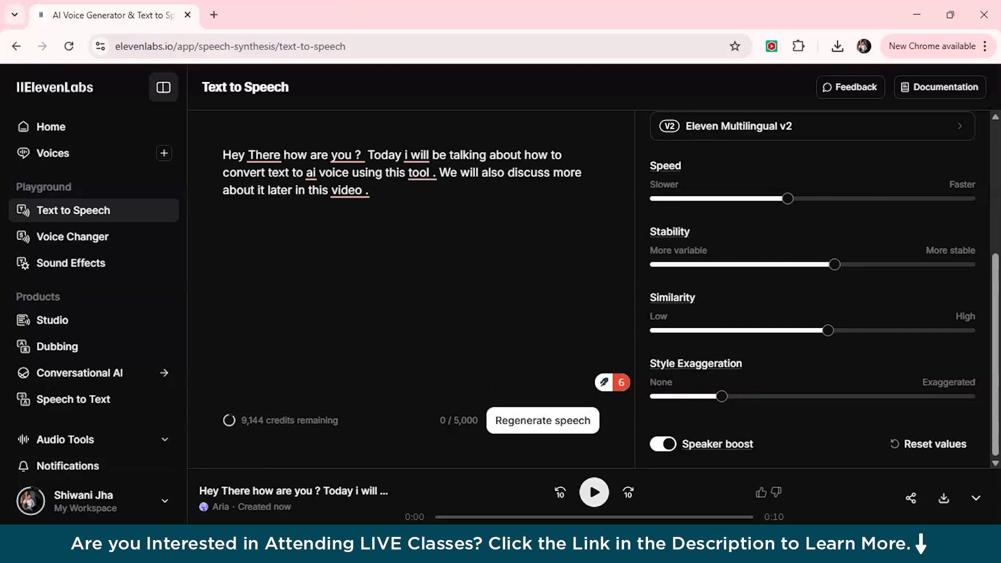
left_click(542, 421)
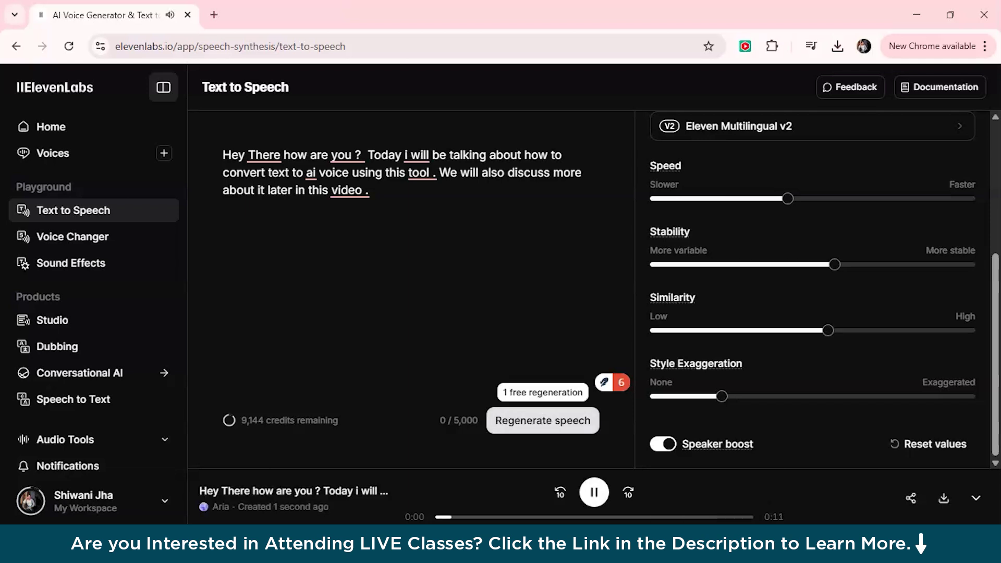
mouse_move(722, 396)
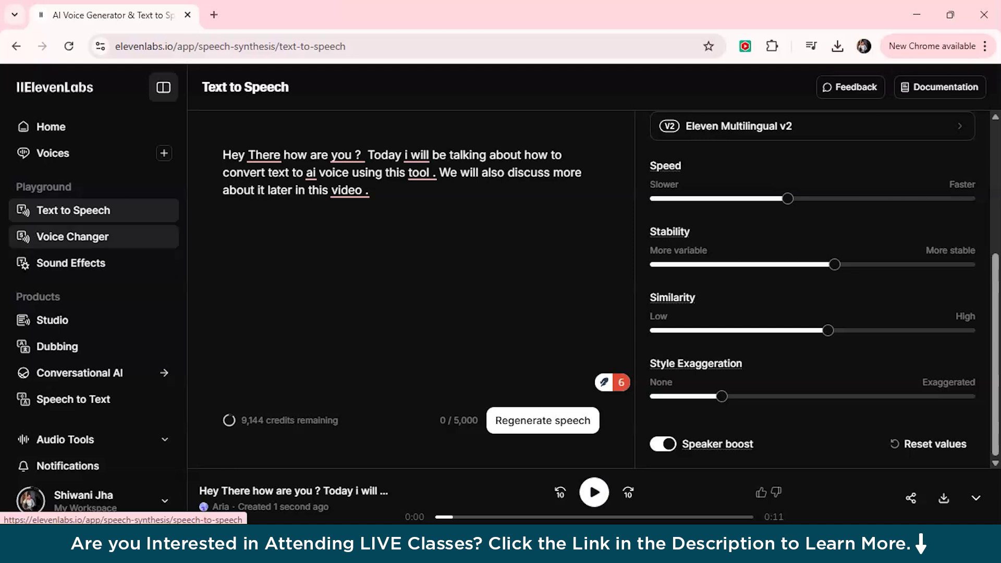
Load what is ai and importance.mp3 from Downloads into the Voice Changer and preview Rachel's voice.
left_click(73, 237)
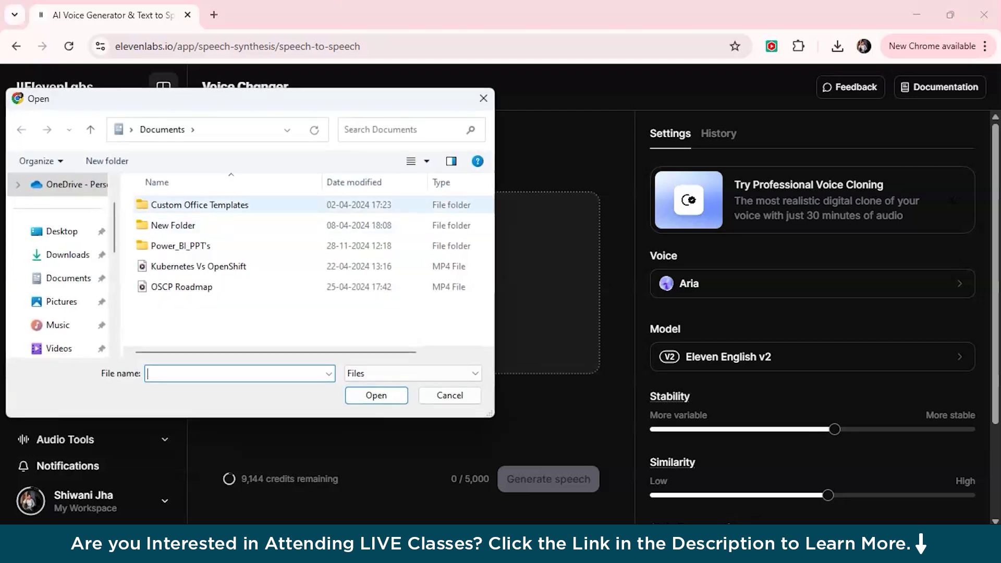
left_click(68, 255)
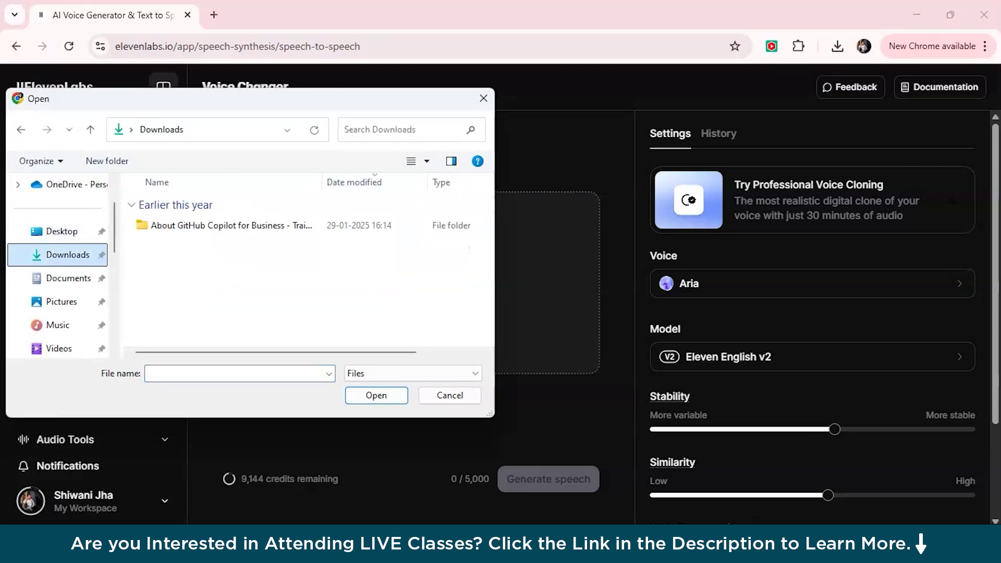
left_click(201, 225)
key("Return")
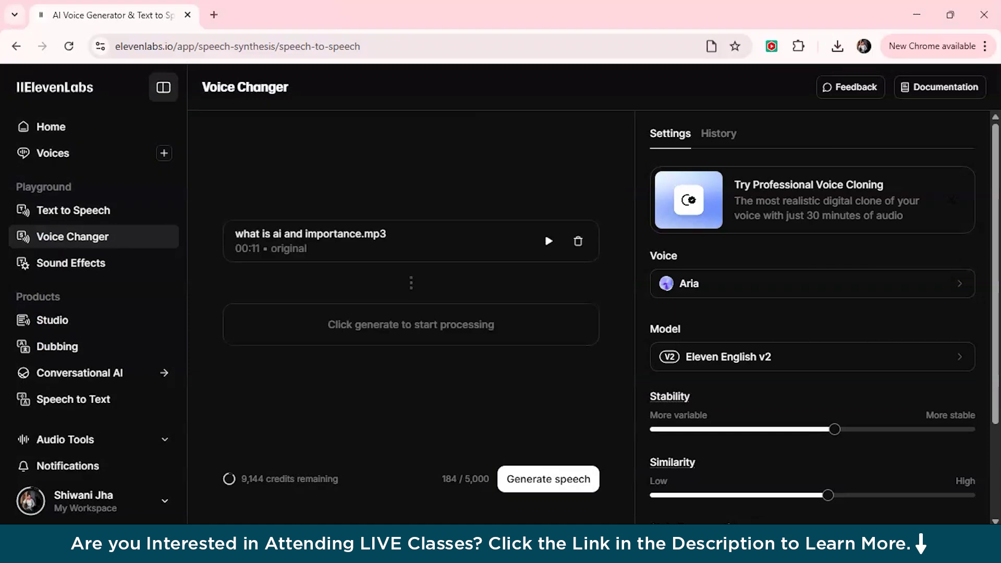
left_click(812, 284)
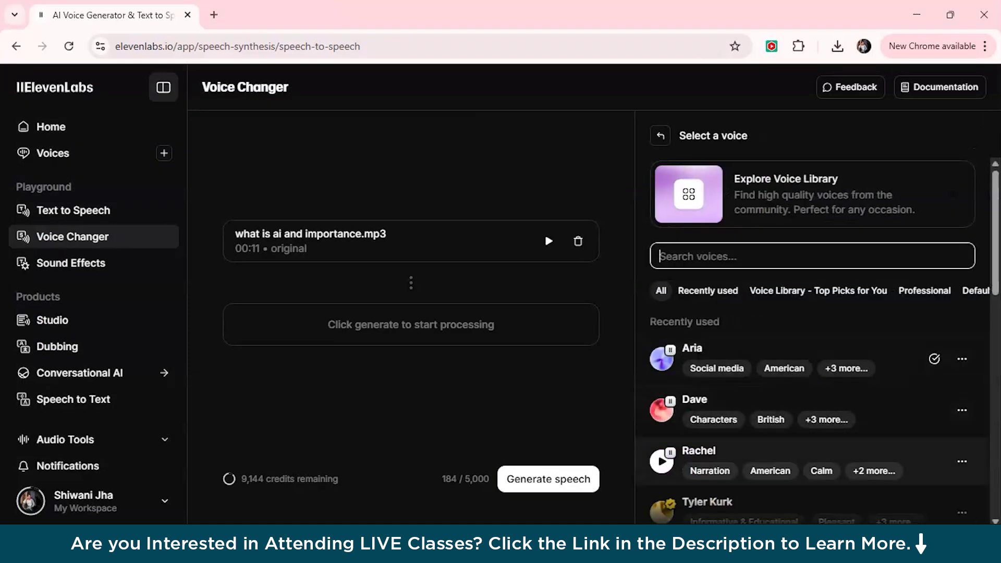
left_click(661, 461)
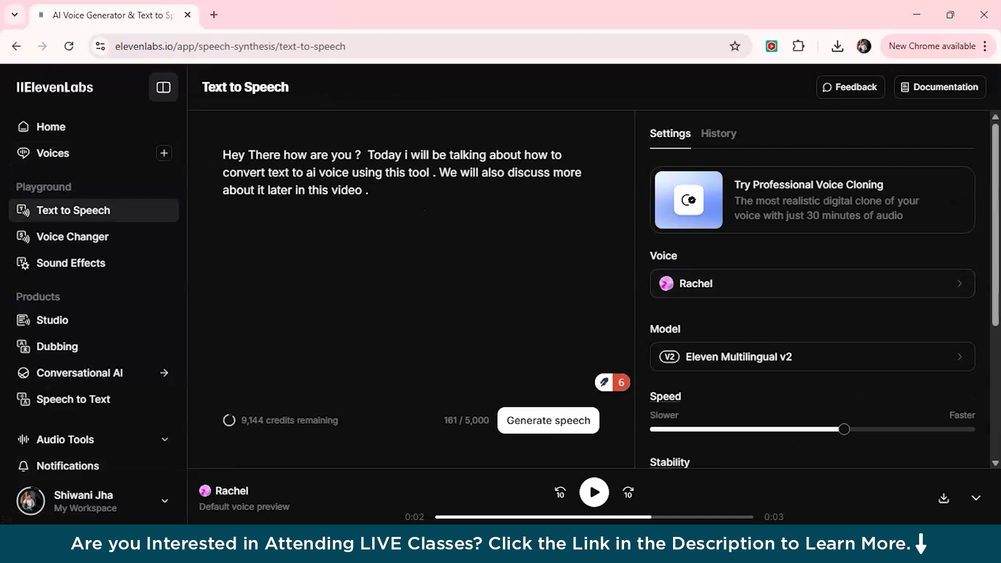
Raise the Rachel voice's Style Exaggeration to about 31% and return to the Voice Changer.
scroll(812, 289, "down", 1)
scroll(812, 289, "up", 1)
scroll(812, 289, "down", 2)
scroll(813, 289, "down", 2)
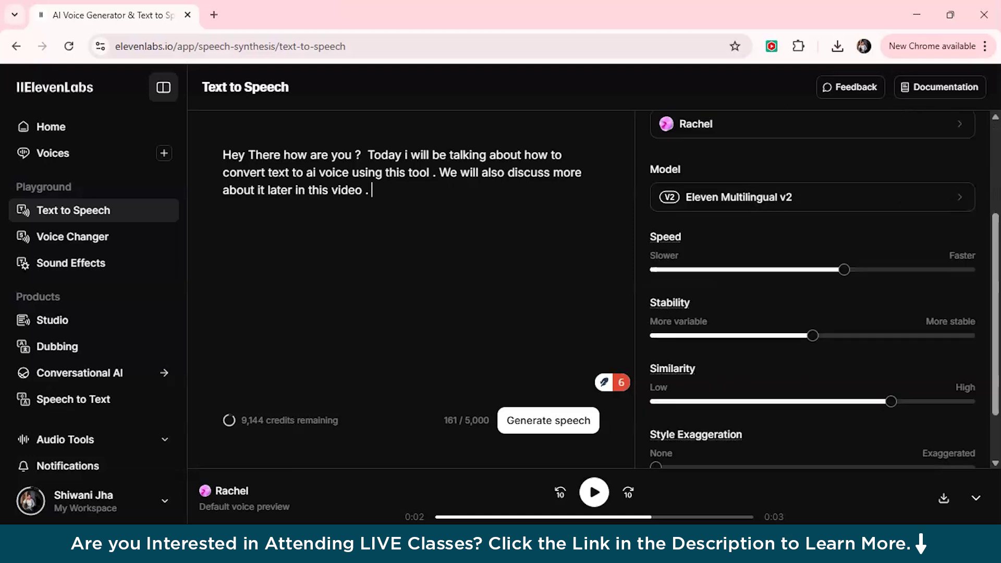
left_click_drag(651, 396, 703, 396)
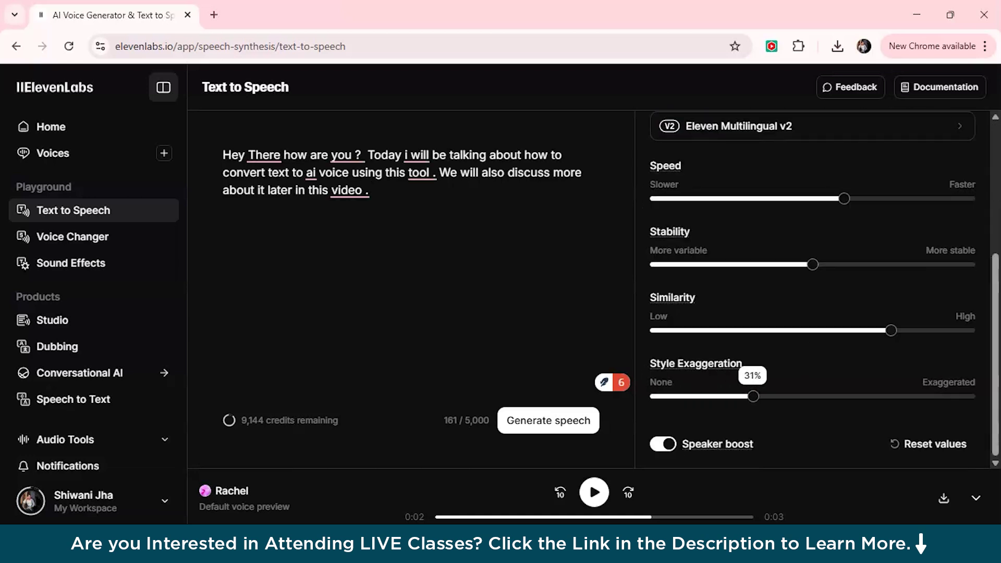
scroll(812, 290, "up", 4)
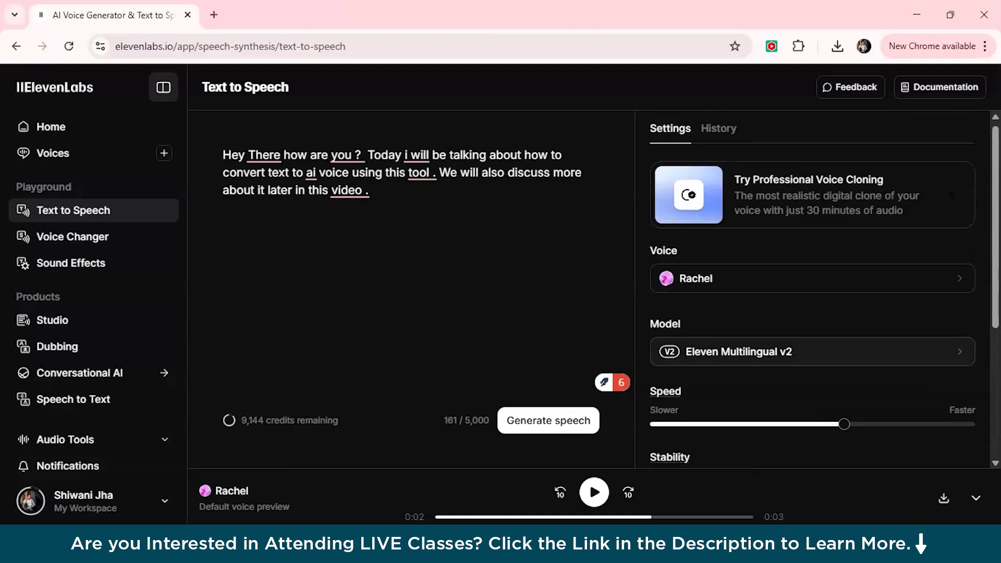
left_click(72, 236)
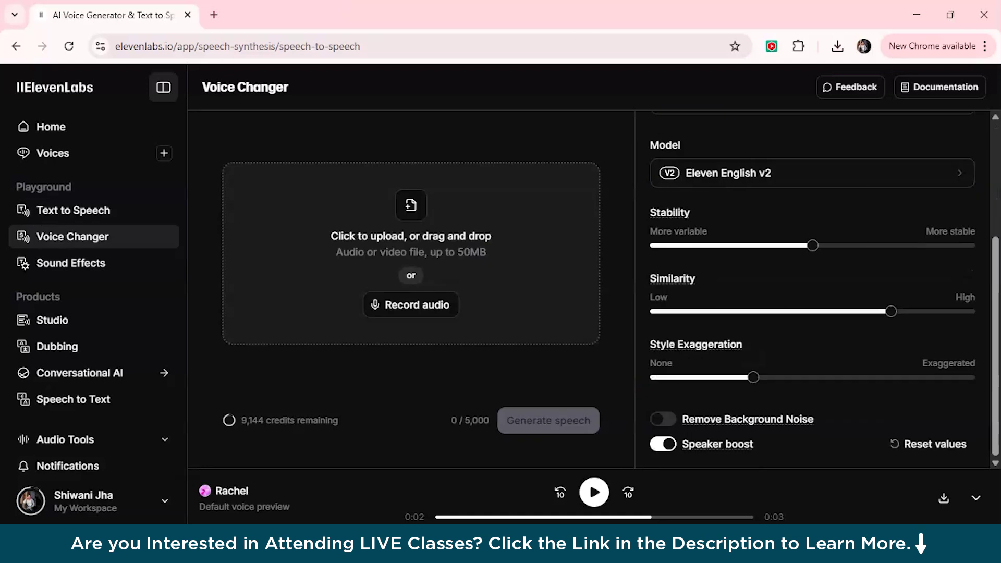
Upload what is ai and importance.mp3 and convert it into Rachel's voice.
left_click(411, 236)
left_click(198, 226)
left_click(374, 391)
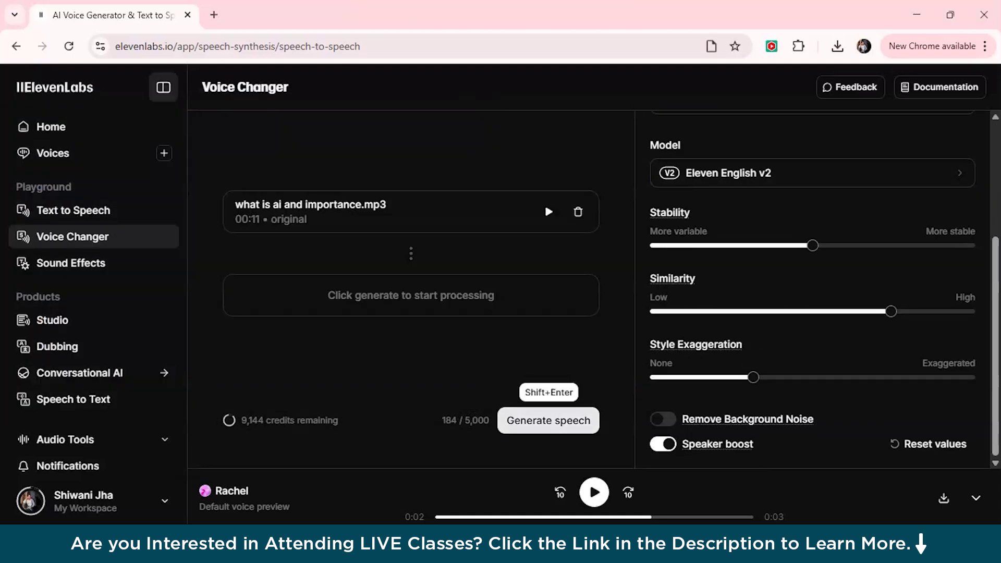
left_click(548, 420)
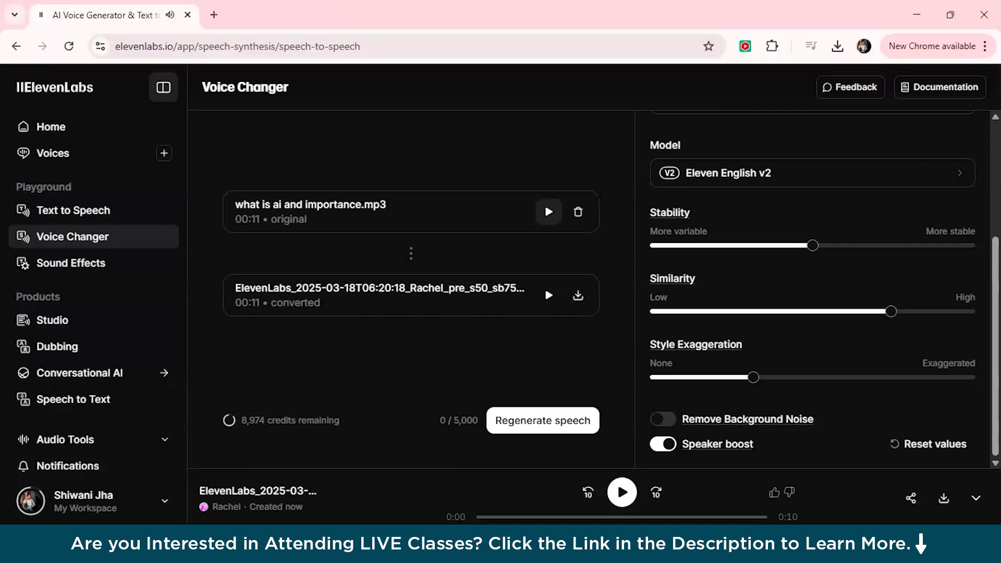
Play and stop the original recording, then the converted Rachel clip.
left_click(549, 211)
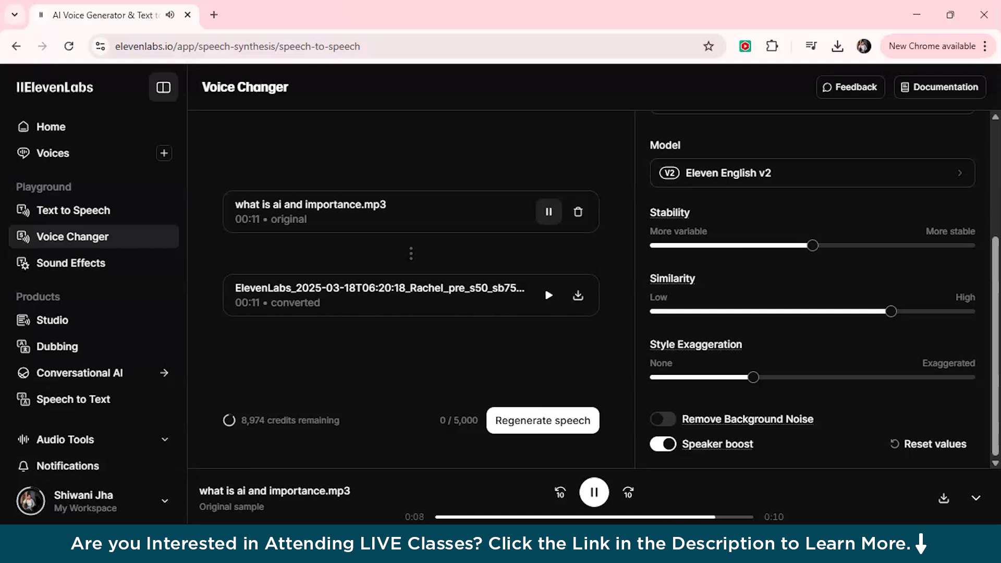
left_click(549, 212)
left_click(549, 295)
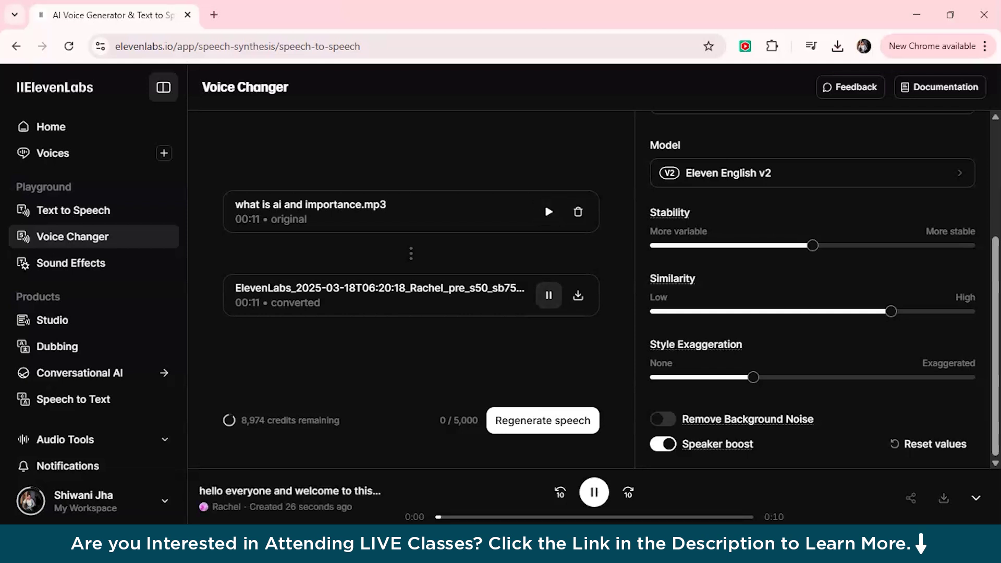
left_click(548, 295)
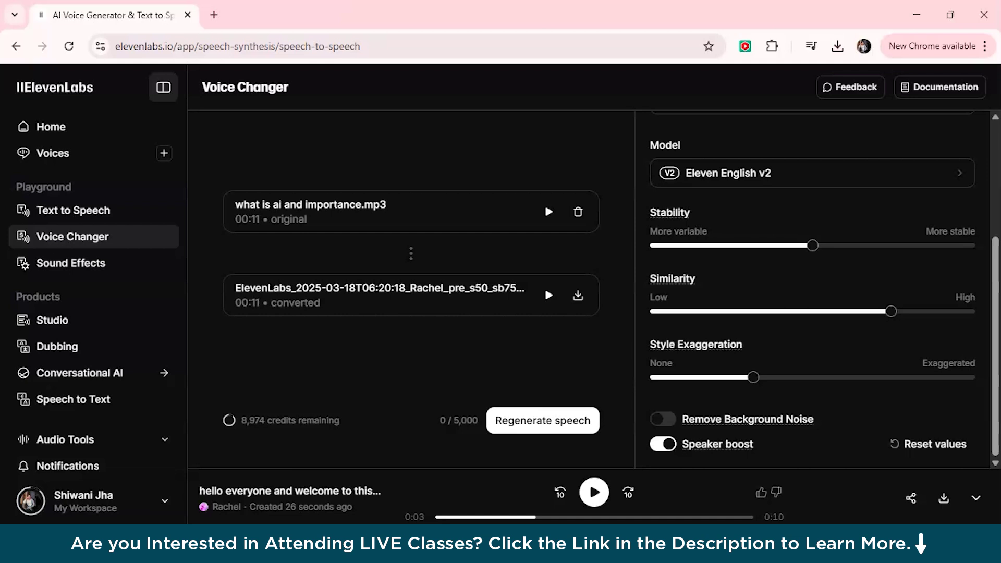
Browse the Sound Effects generator and expand the Audio Tools list in the sidebar.
left_click(70, 263)
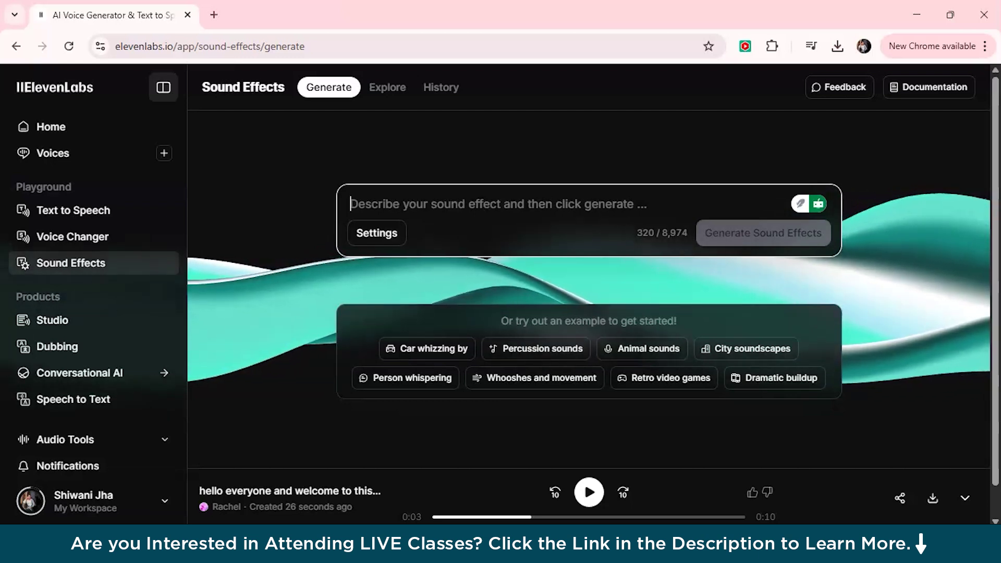
left_click(65, 439)
scroll(78, 286, "down", 2)
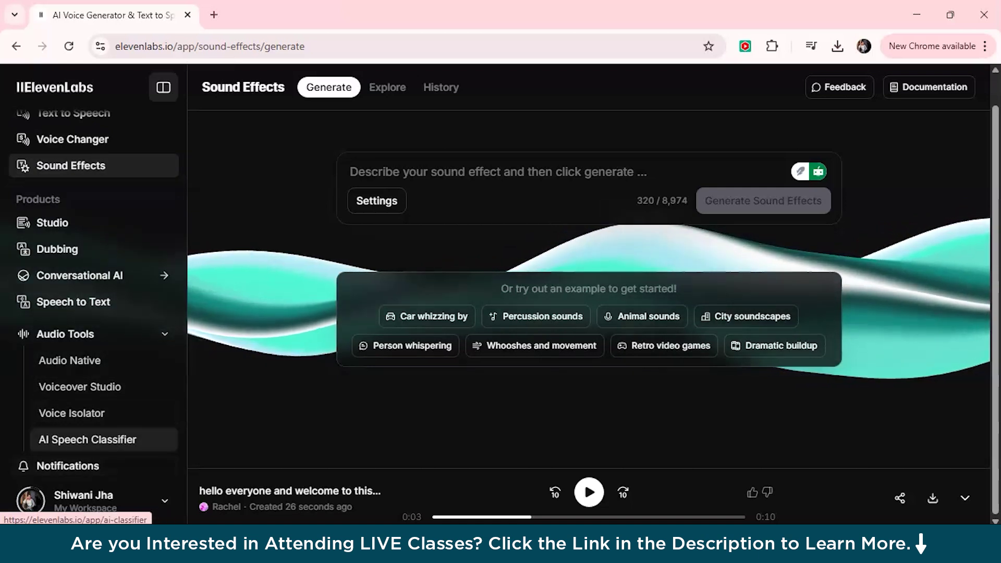
scroll(589, 292, "up", 2)
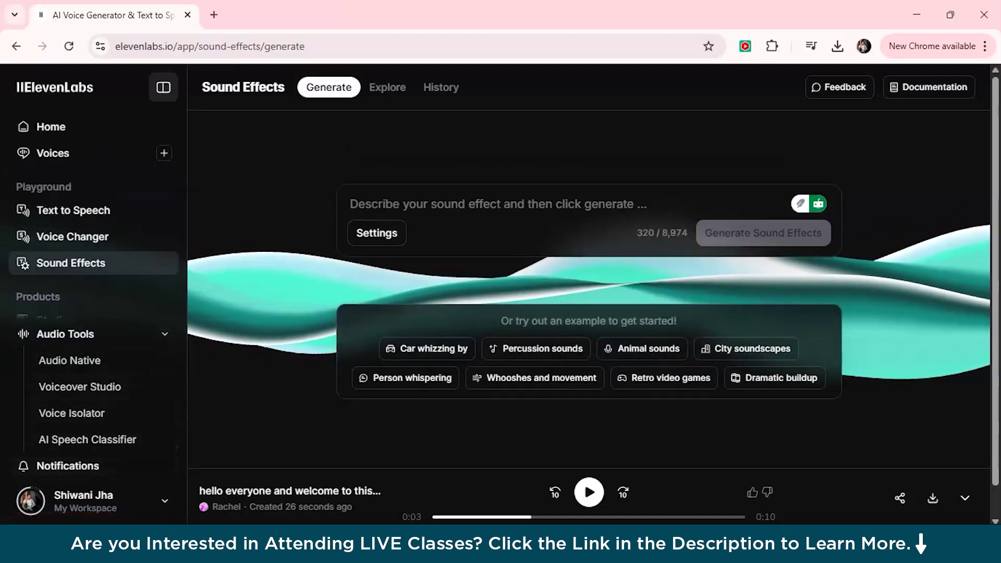
Go to the Home dashboard and scroll through its shortcuts.
left_click(50, 127)
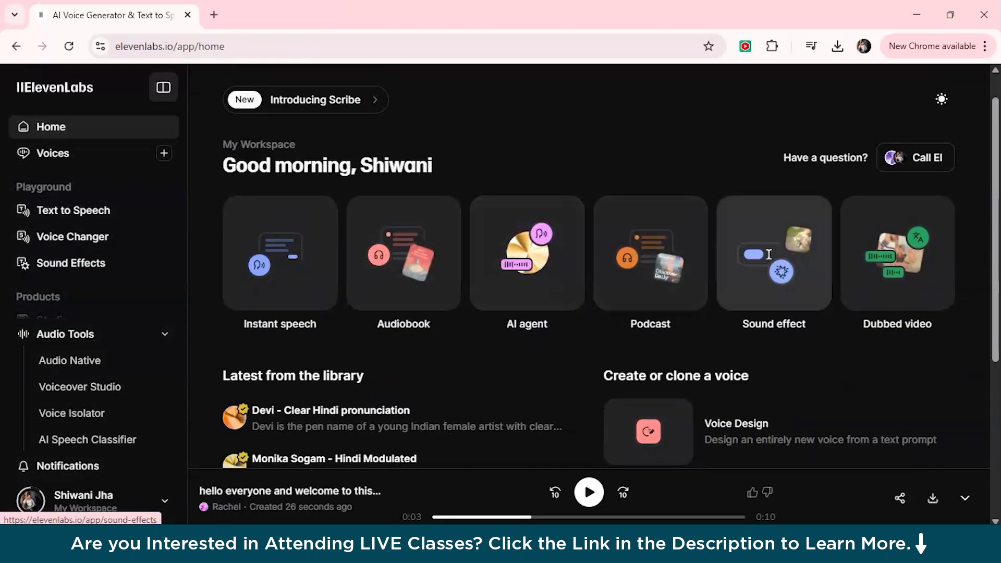
scroll(771, 302, "down", 2)
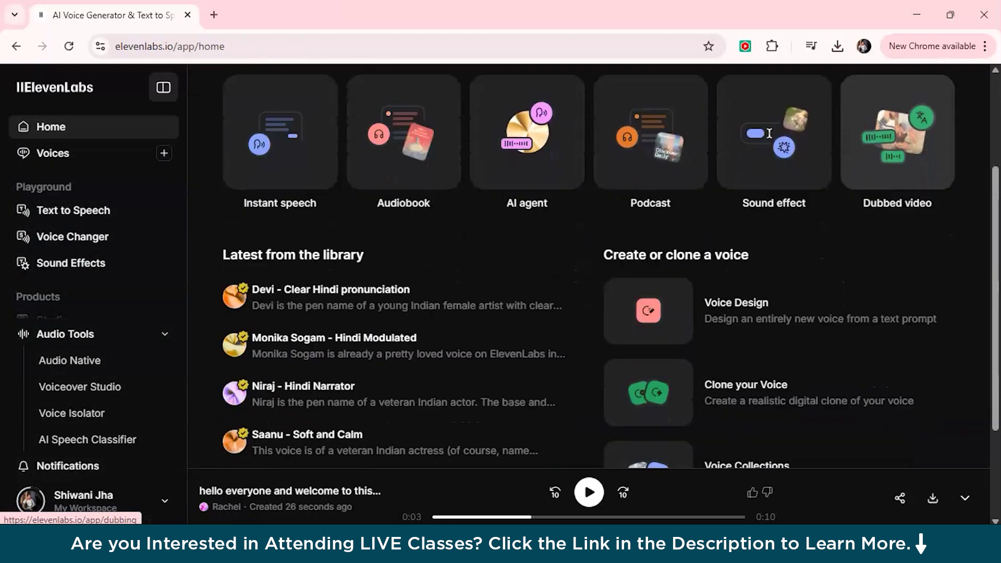
scroll(769, 132, "down", 2)
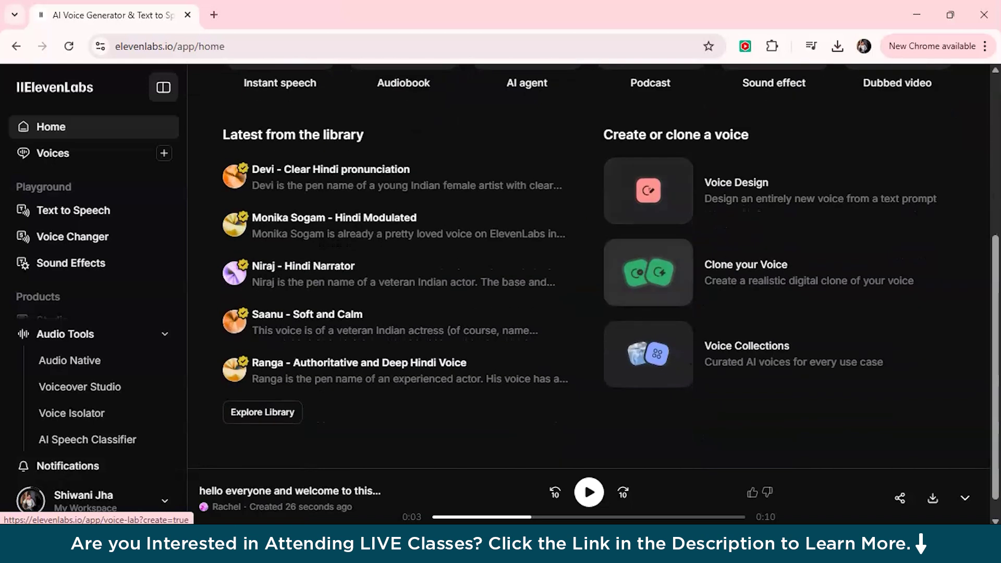
Review the Clone your Voice options for adding a new voice, then navigate back to Speechma.
left_click(756, 272)
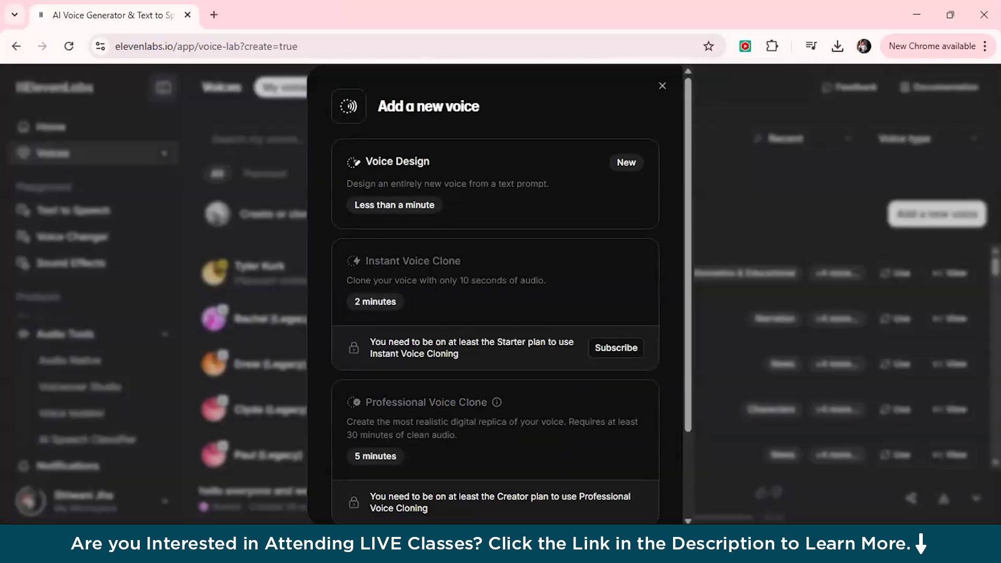
scroll(351, 342, "down", 2)
scroll(351, 342, "up", 2)
scroll(351, 342, "down", 2)
scroll(351, 342, "up", 2)
key("Escape")
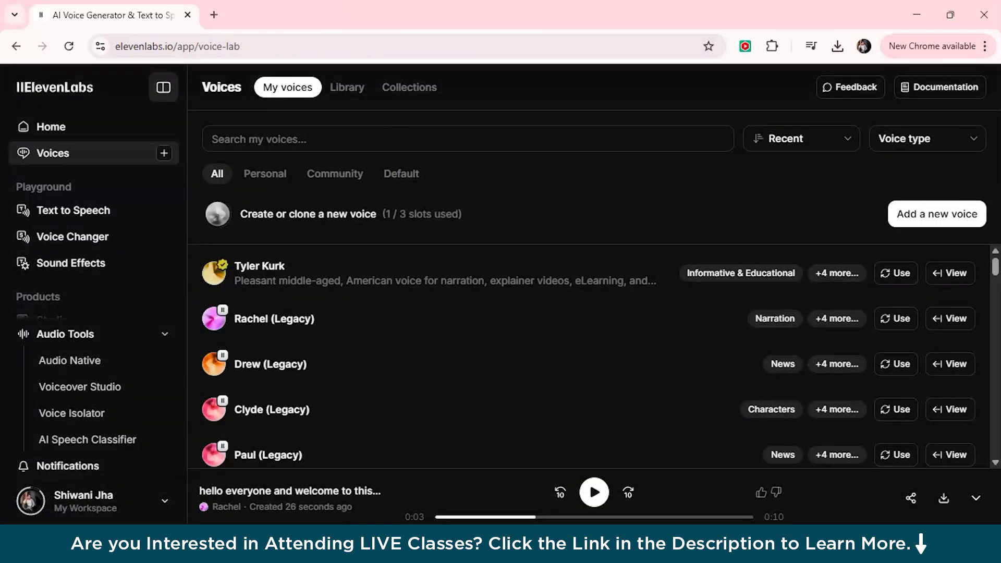
left_click(16, 46)
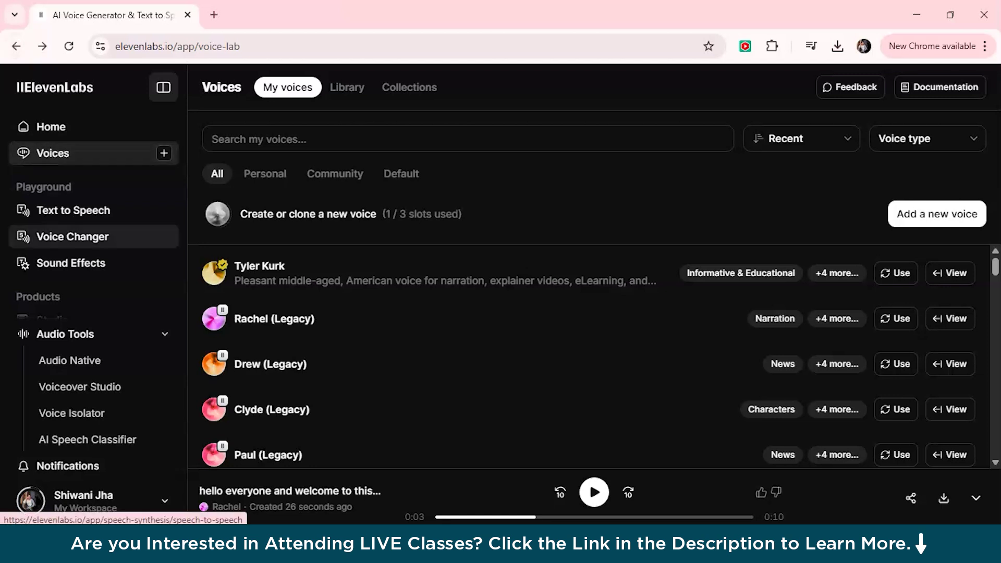
key("alt+Left")
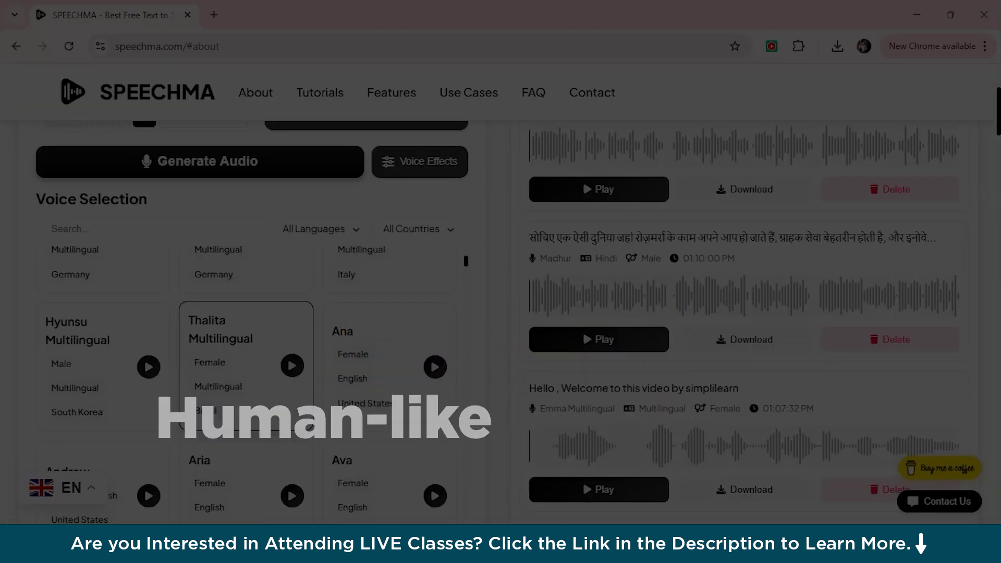
Open Speechma's Voice Effects settings, showing Pitch 0, Speed 0 and Volume 100%.
scroll(245, 385, "down", 3)
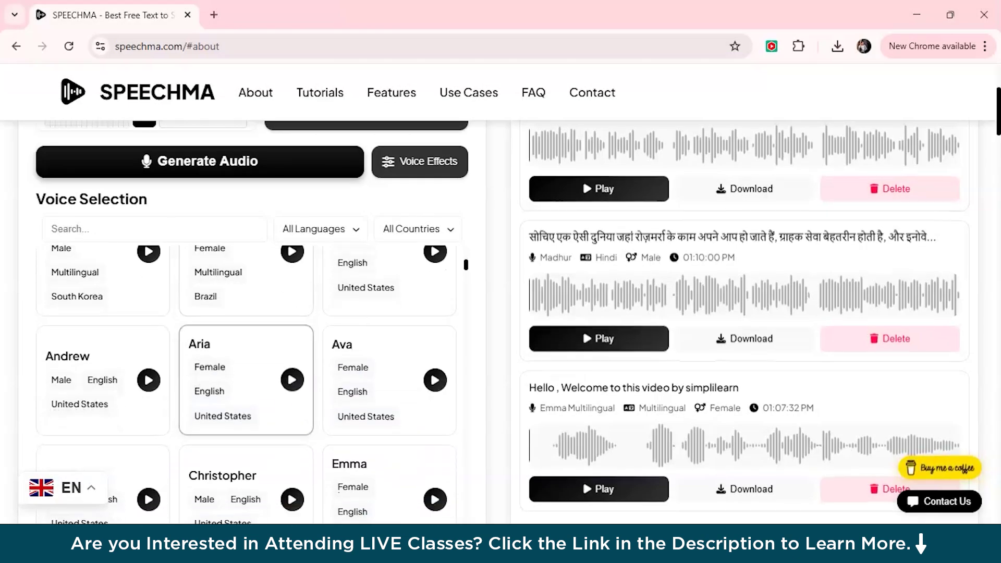
scroll(745, 313, "down", 2)
scroll(583, 318, "down", 3)
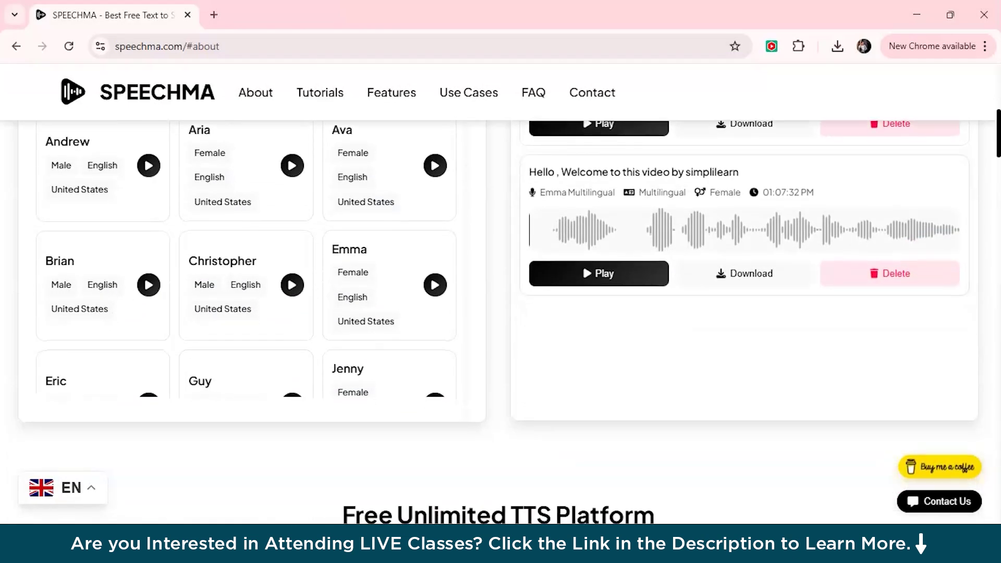
scroll(583, 195, "down", 2)
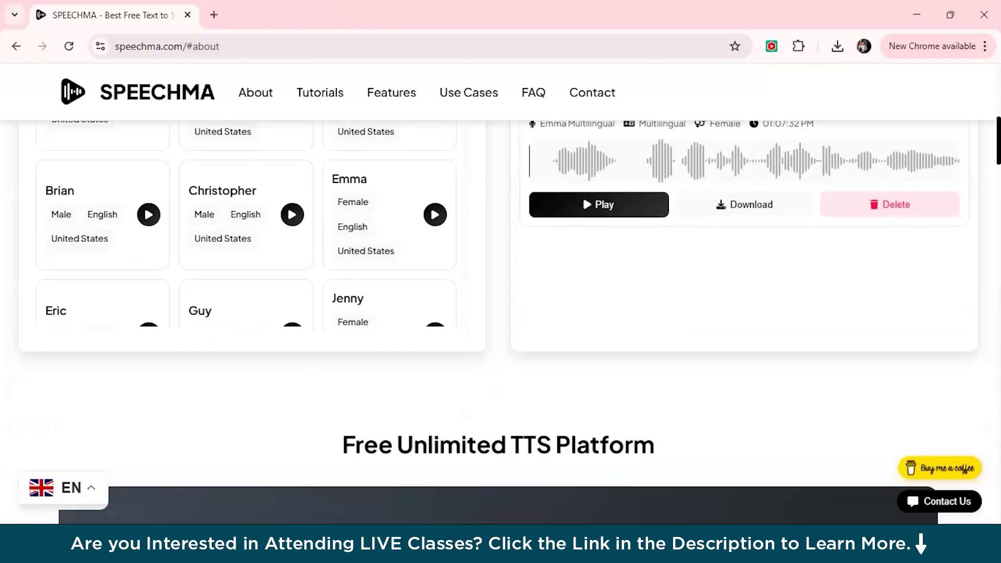
scroll(583, 195, "down", 2)
scroll(583, 211, "up", 10)
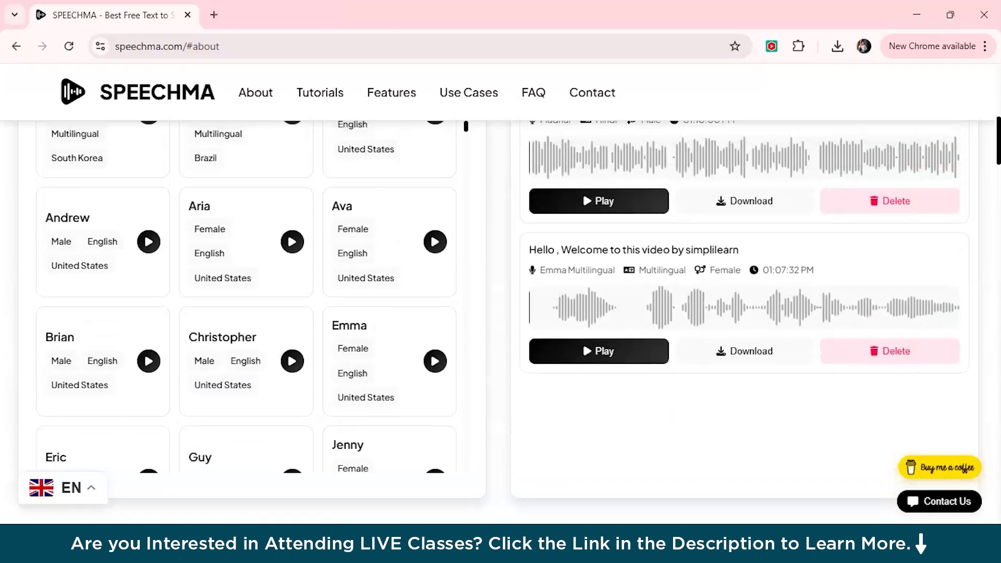
scroll(583, 211, "up", 1)
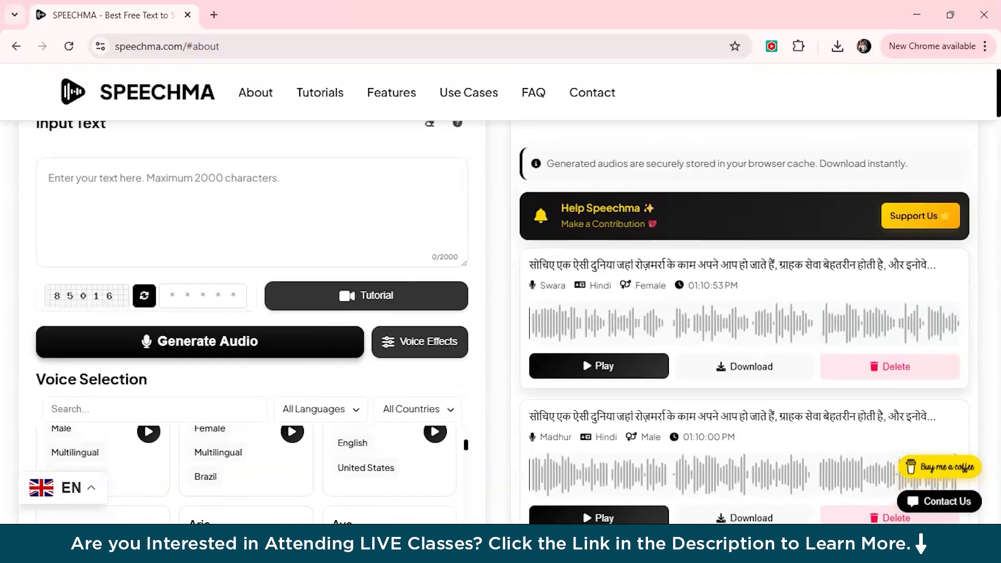
scroll(583, 211, "up", 1)
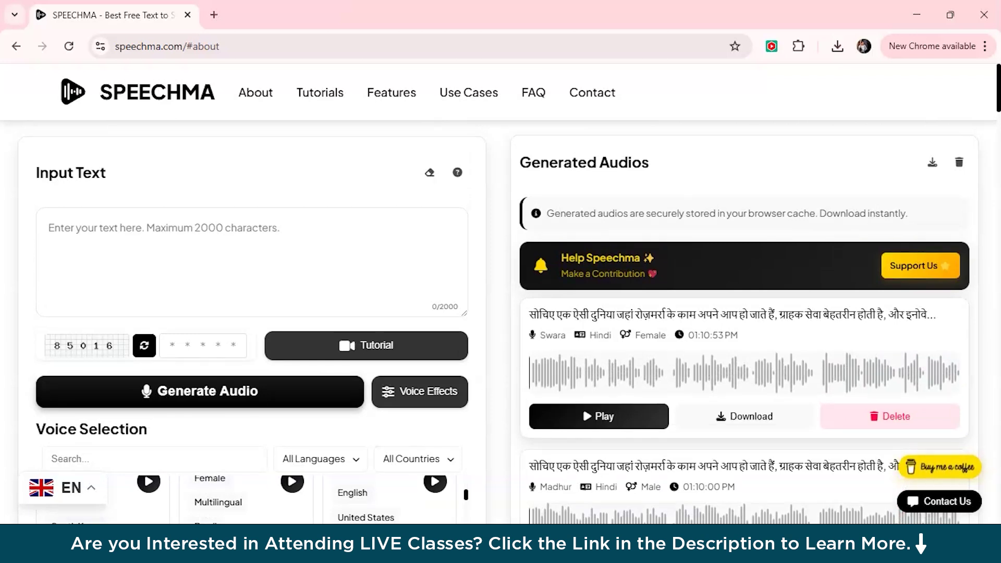
scroll(502, 322, "down", 2)
scroll(502, 322, "down", 3)
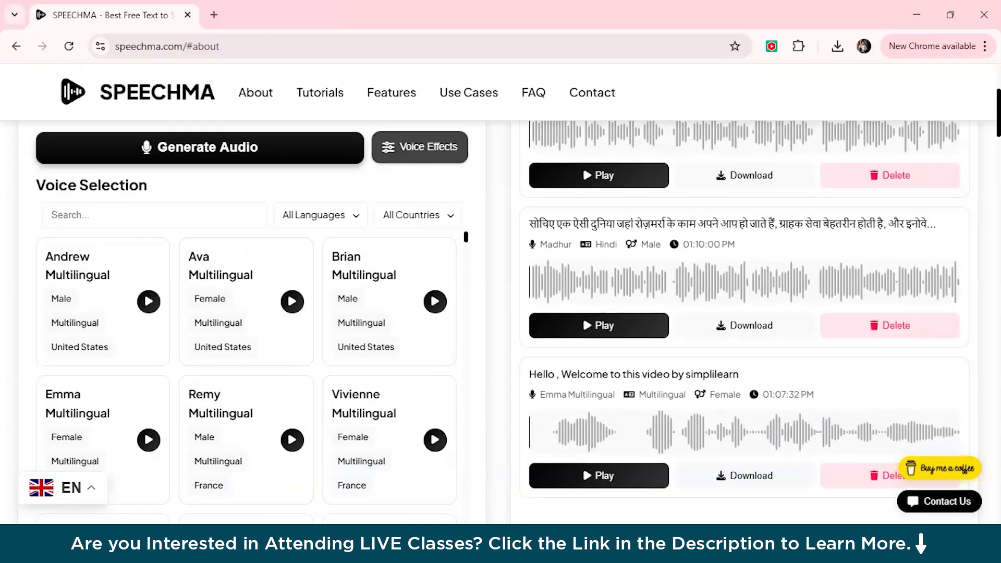
left_click(419, 148)
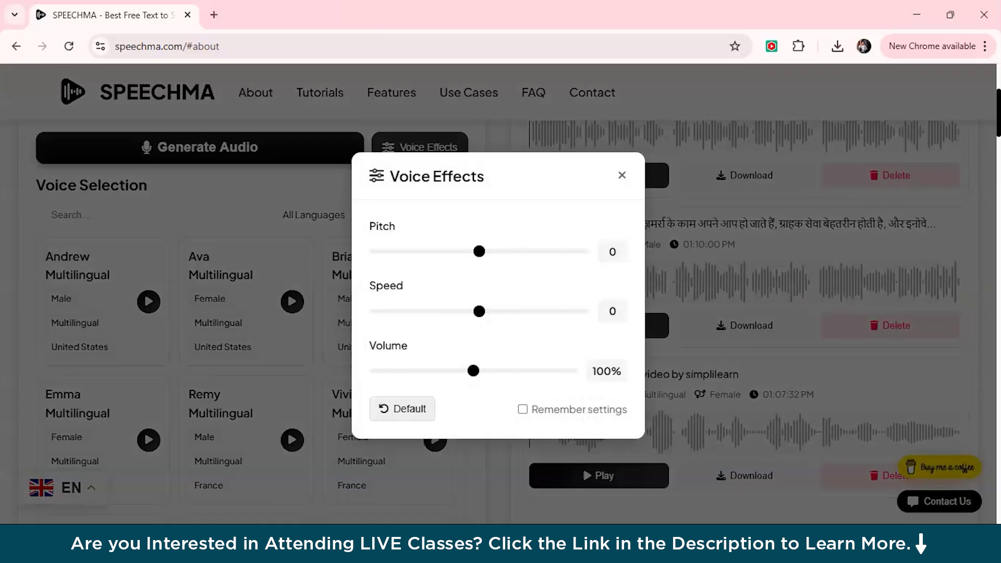
scroll(502, 322, "down", 1)
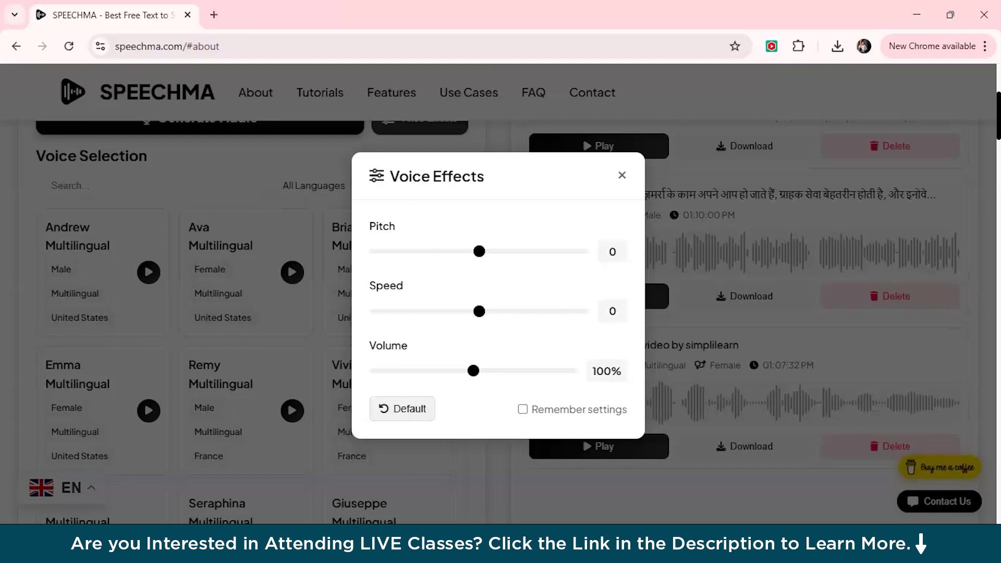
Enter the greeting 'Hello , How are you ? I am doing good…' and generate it with Swara.
key("Escape")
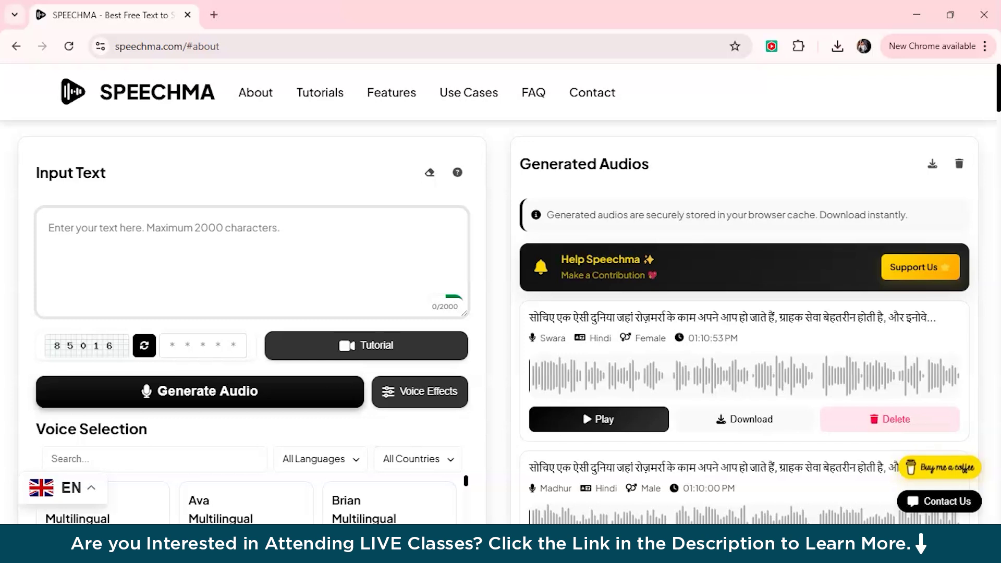
type("Hello , How a")
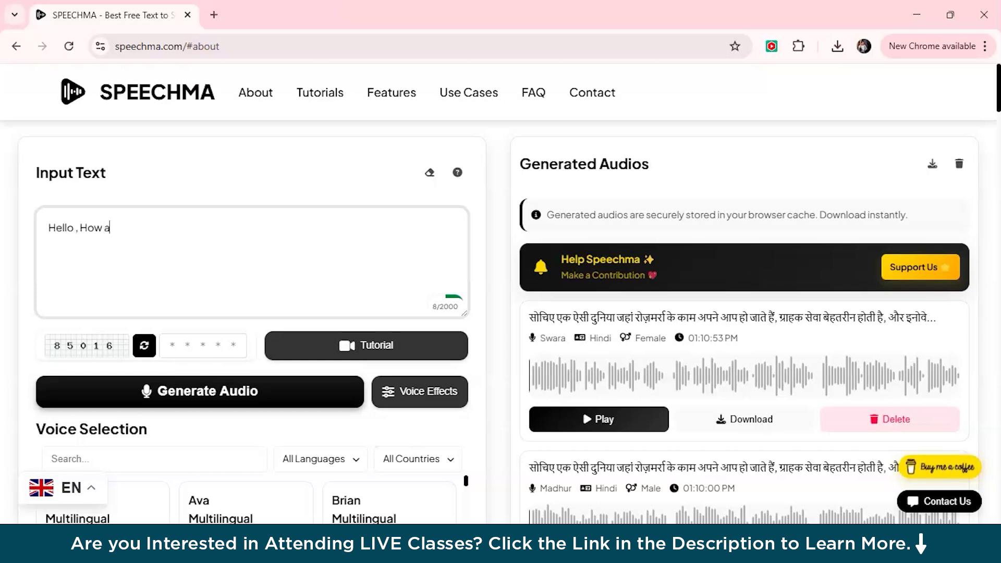
type("re you ? I am doing good . Are you free ")
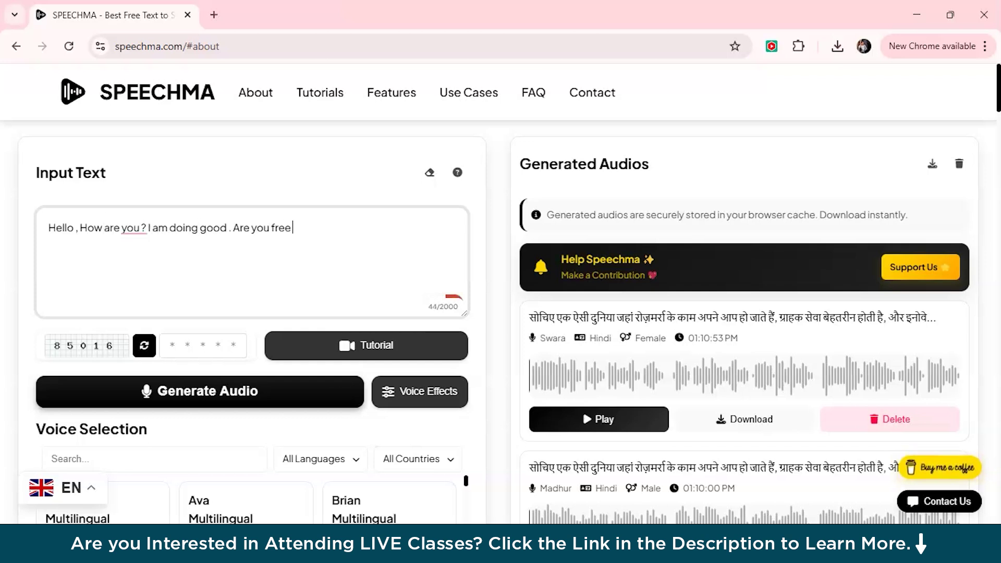
type("tomorrow ? if yes then please let me know !")
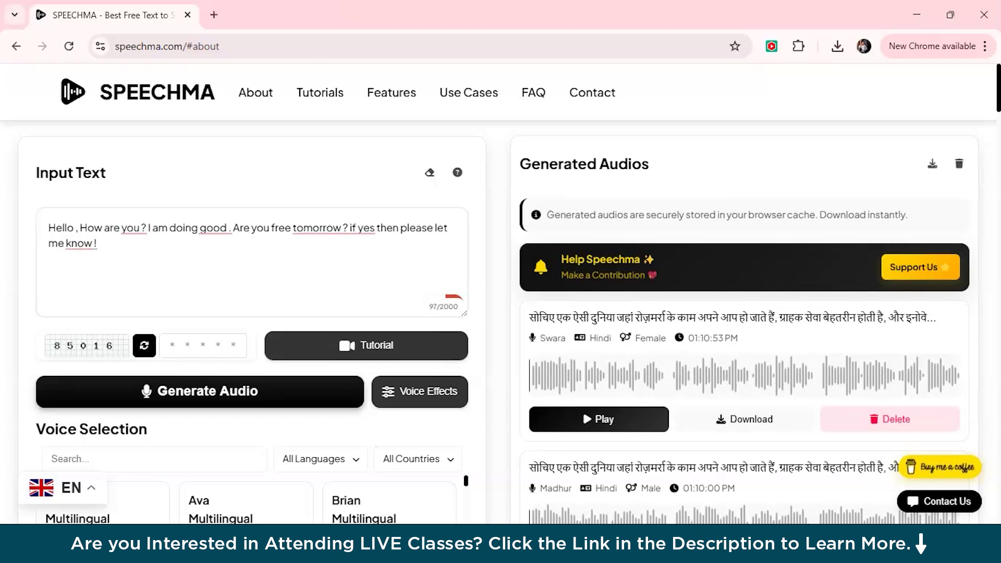
type("85016")
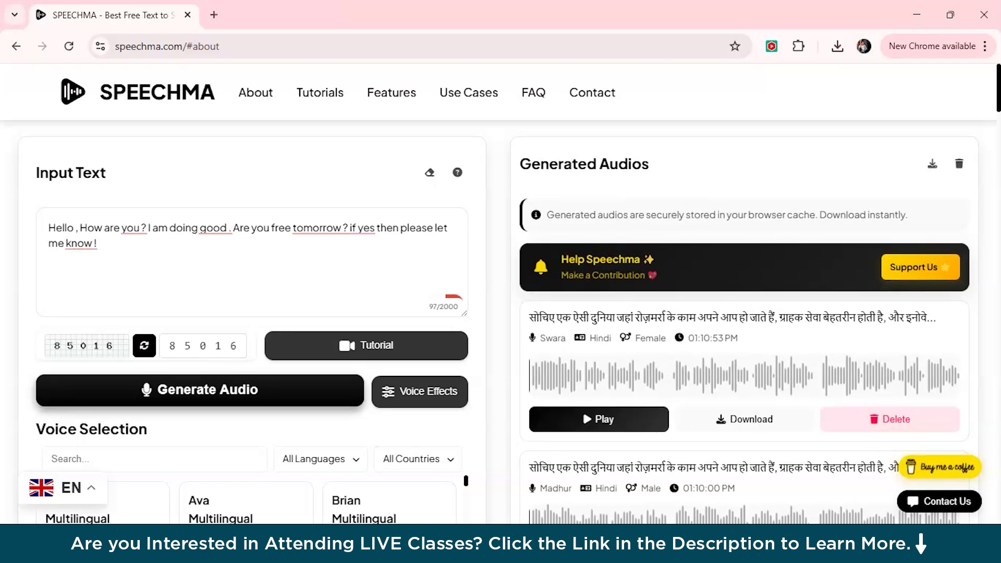
left_click(200, 390)
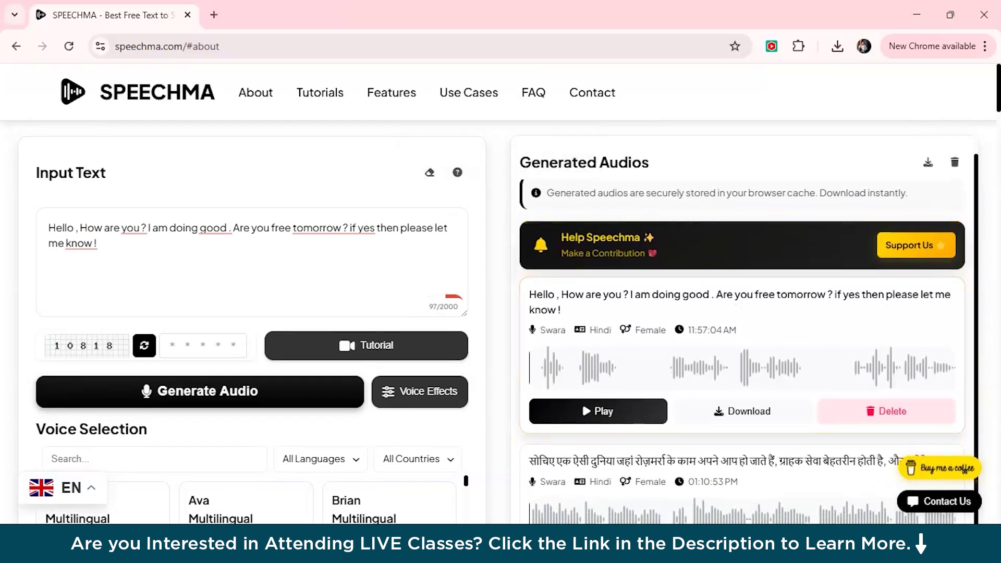
Preview Ava and Andrew Multilingual, select Emma Multilingual, and begin entering the captcha code.
scroll(389, 451, "down", 3)
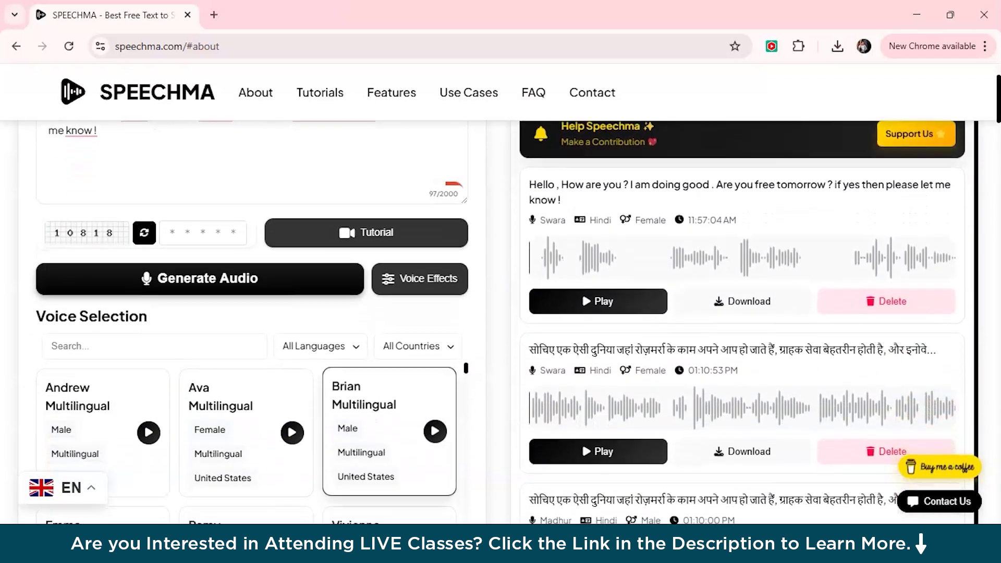
scroll(388, 451, "up", 1)
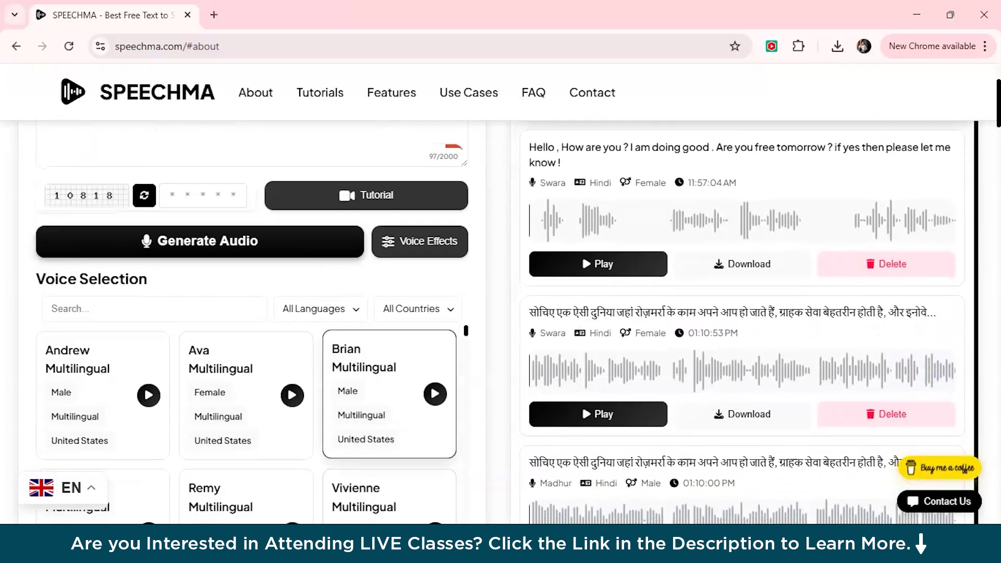
scroll(388, 396, "down", 2)
scroll(388, 396, "up", 2)
left_click(292, 394)
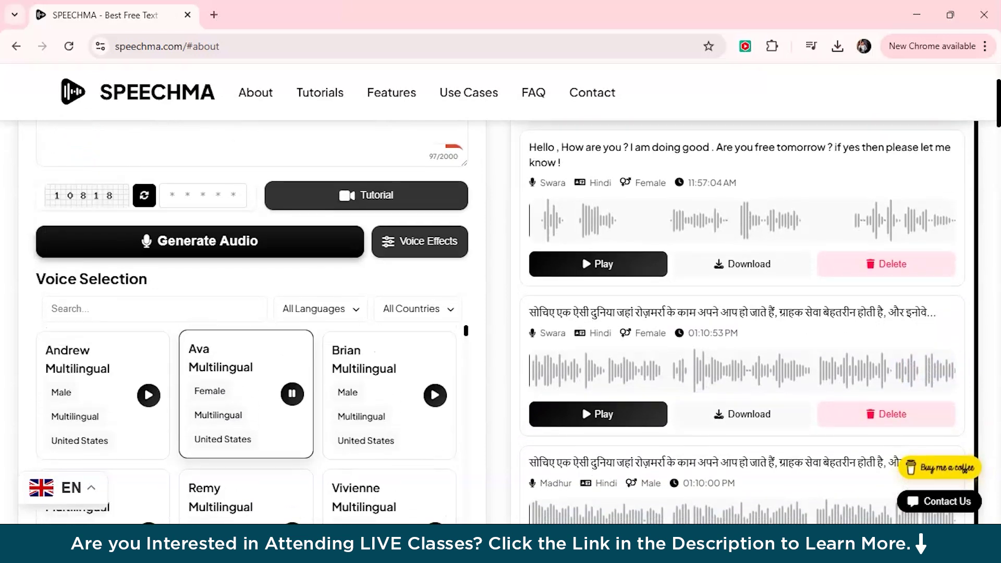
left_click(149, 395)
scroll(149, 394, "down", 2)
scroll(104, 443, "down", 1)
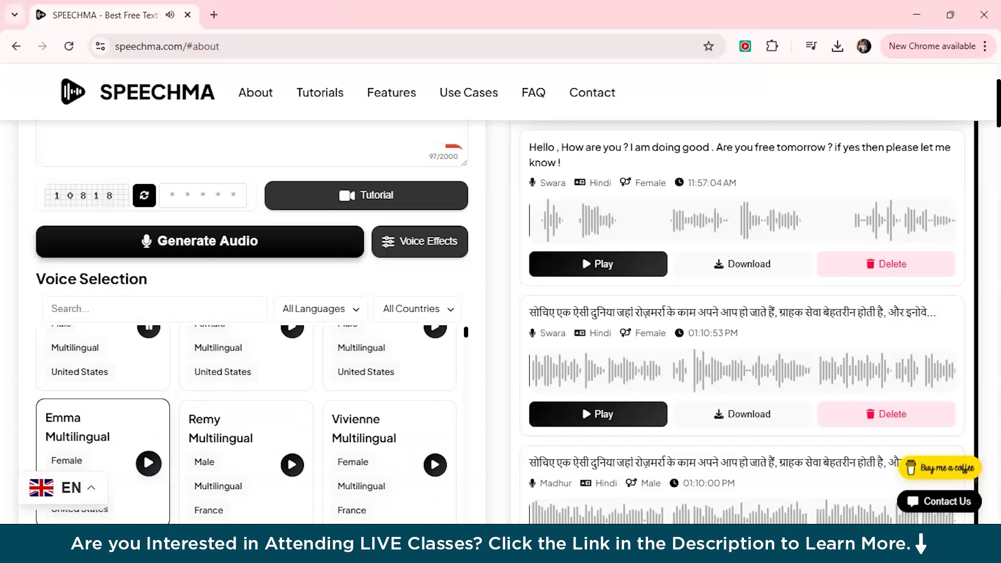
scroll(148, 463, "down", 1)
left_click(148, 428)
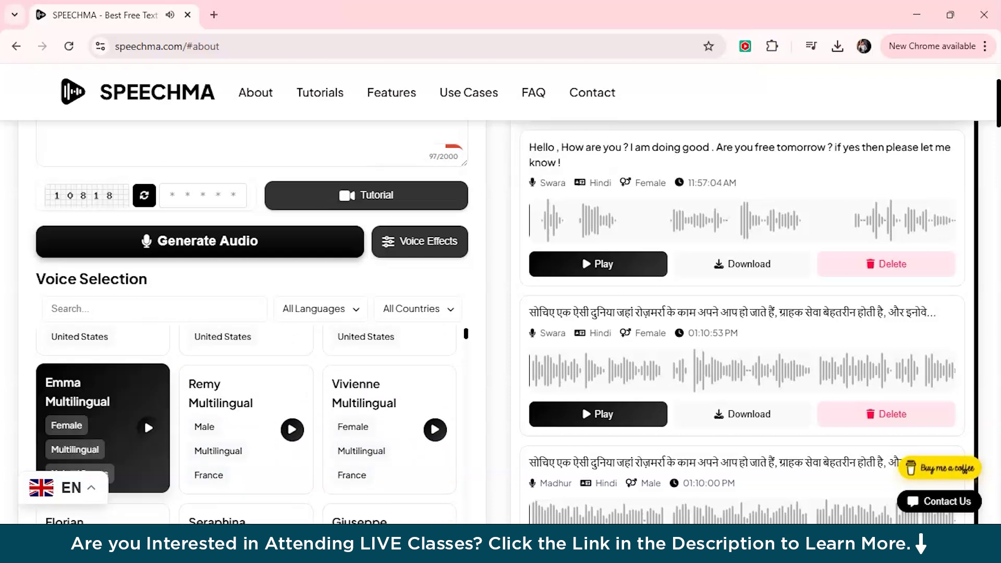
scroll(243, 425, "up", 3)
scroll(500, 292, "up", 3)
type("10818")
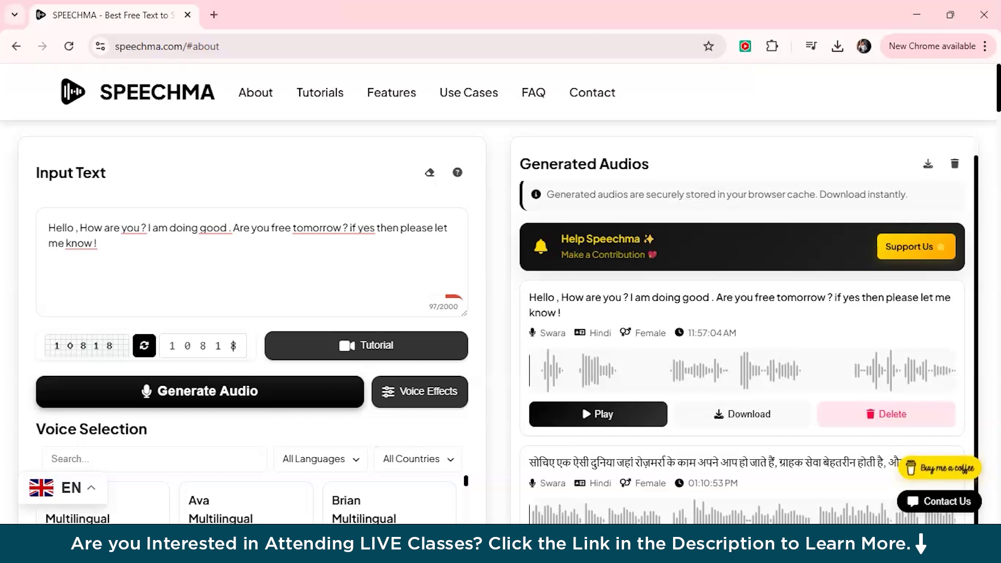
Generate the greeting with Emma Multilingual, then raise the Voice Effects pitch from 0 to 39.
key("Return")
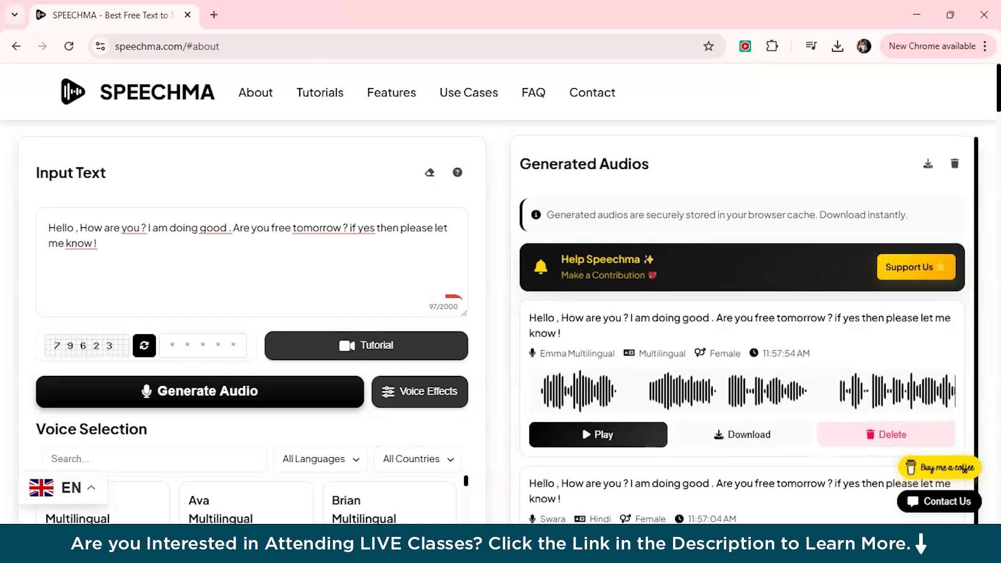
scroll(497, 322, "down", 1)
left_click(419, 363)
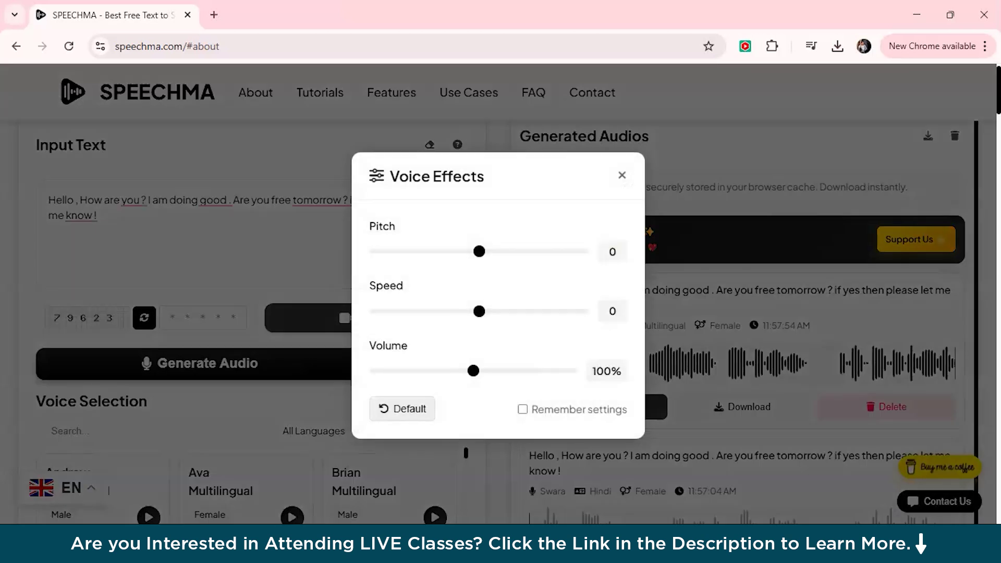
left_click_drag(479, 251, 537, 251)
scroll(509, 289, "down", 3)
scroll(509, 289, "up", 2)
left_click(621, 174)
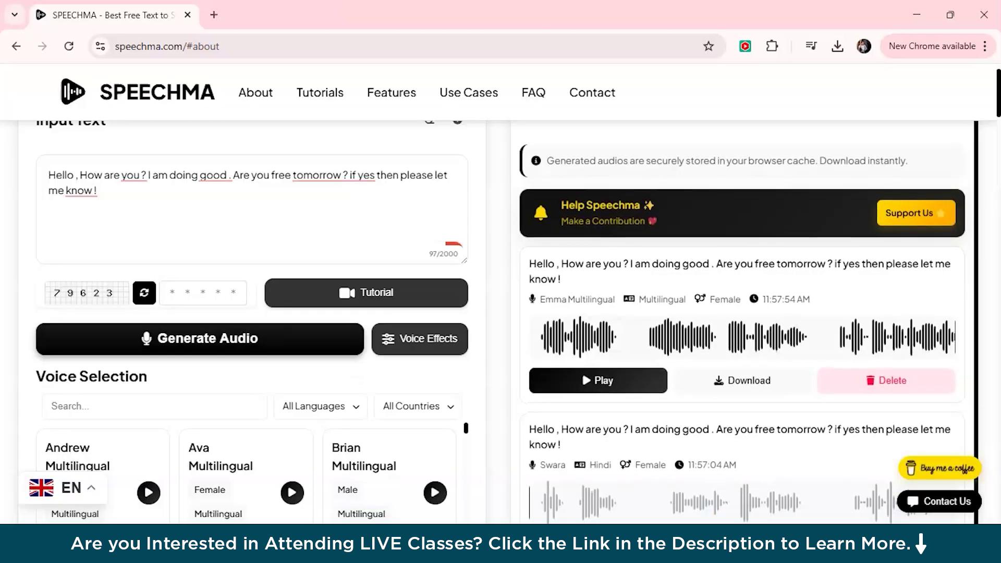
scroll(500, 292, "up", 1)
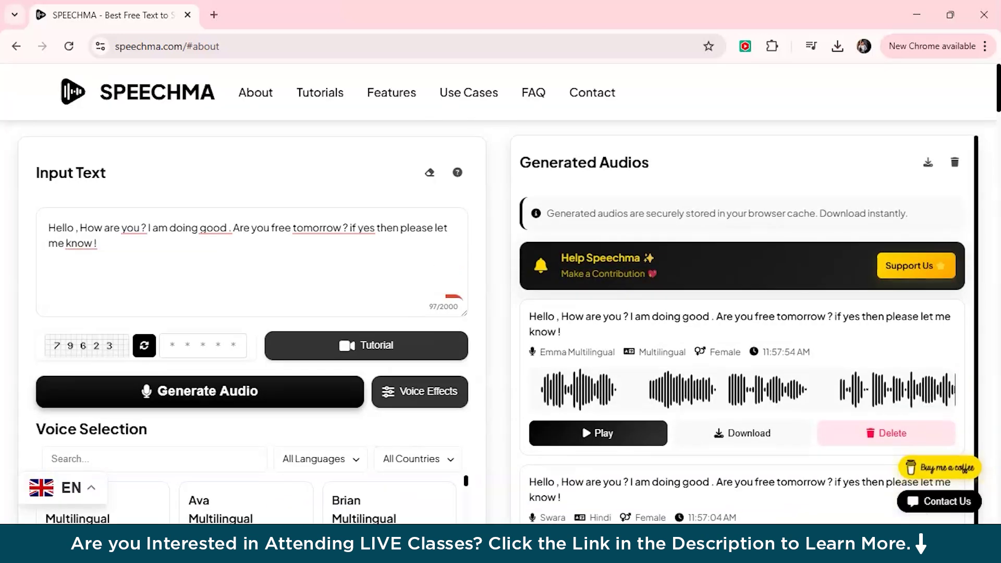
scroll(501, 313, "down", 10)
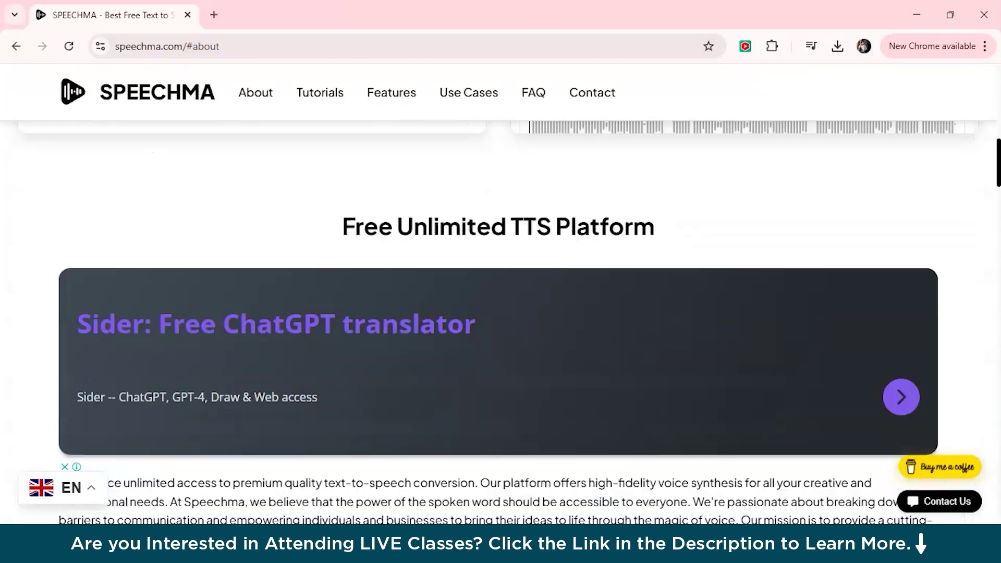
Play the older Hindi Swara clip, briefly play and pause the Madhur clip, then replay Swara.
scroll(500, 292, "up", 10)
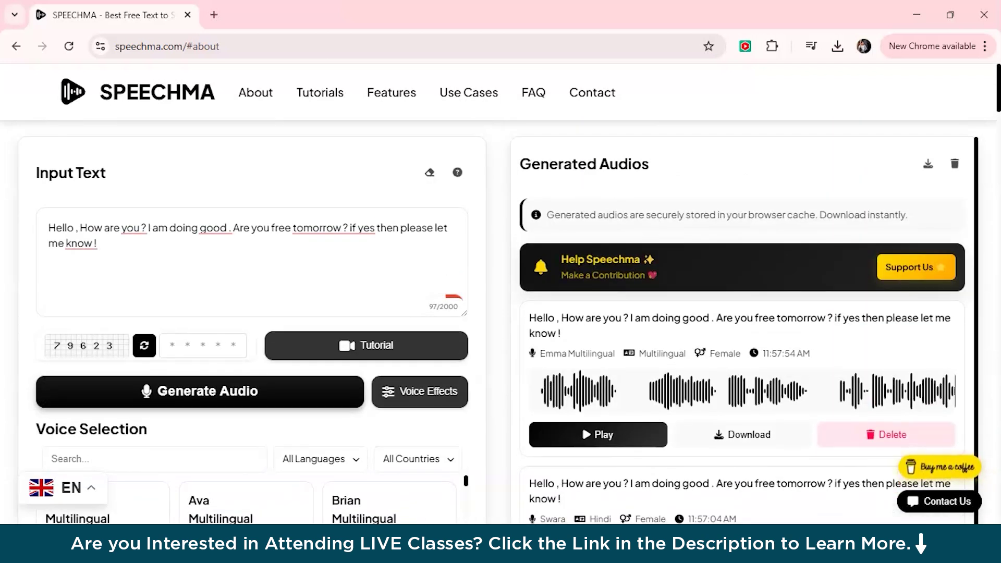
scroll(582, 362, "down", 4)
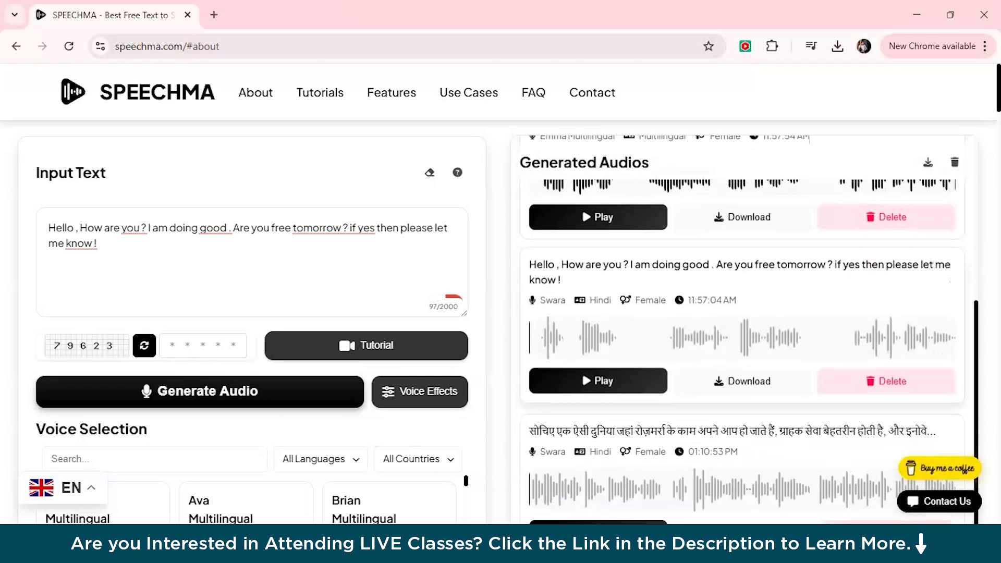
scroll(582, 362, "down", 1)
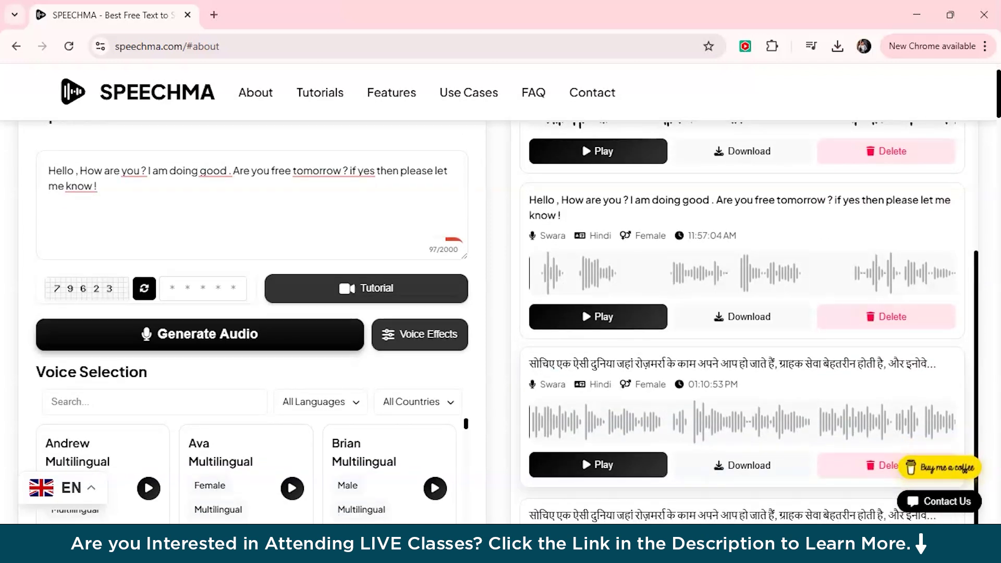
left_click(598, 464)
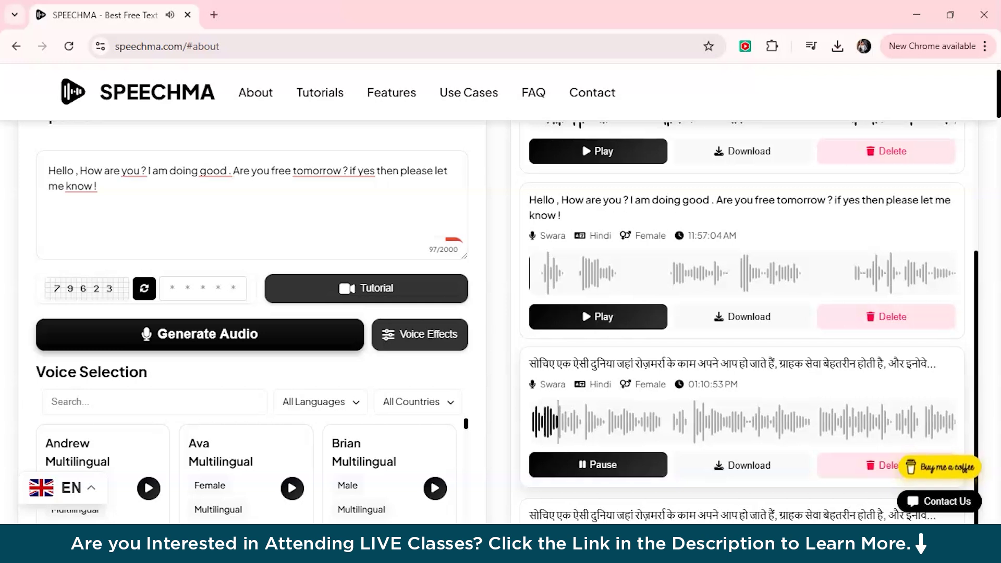
scroll(500, 322, "down", 1)
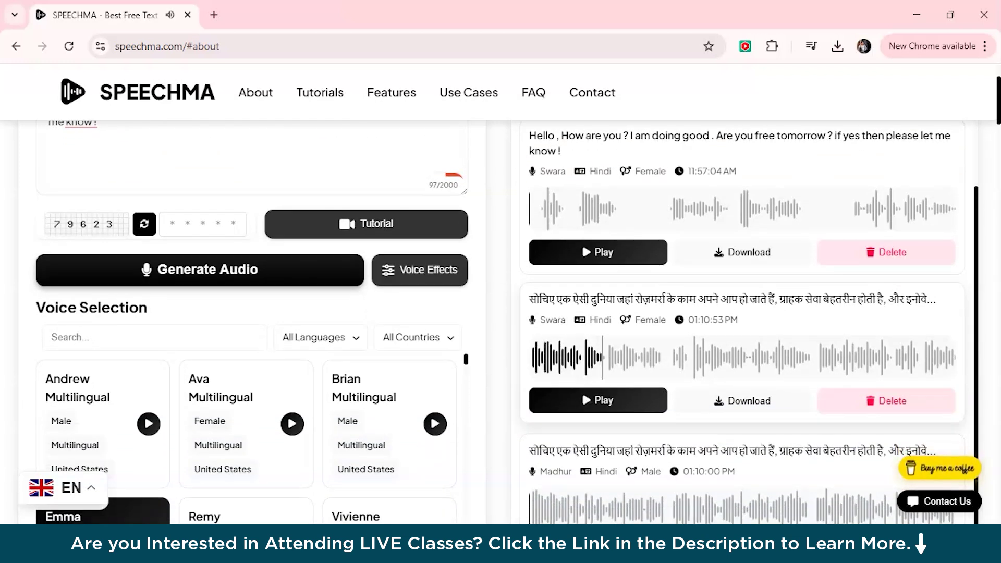
scroll(500, 322, "down", 2)
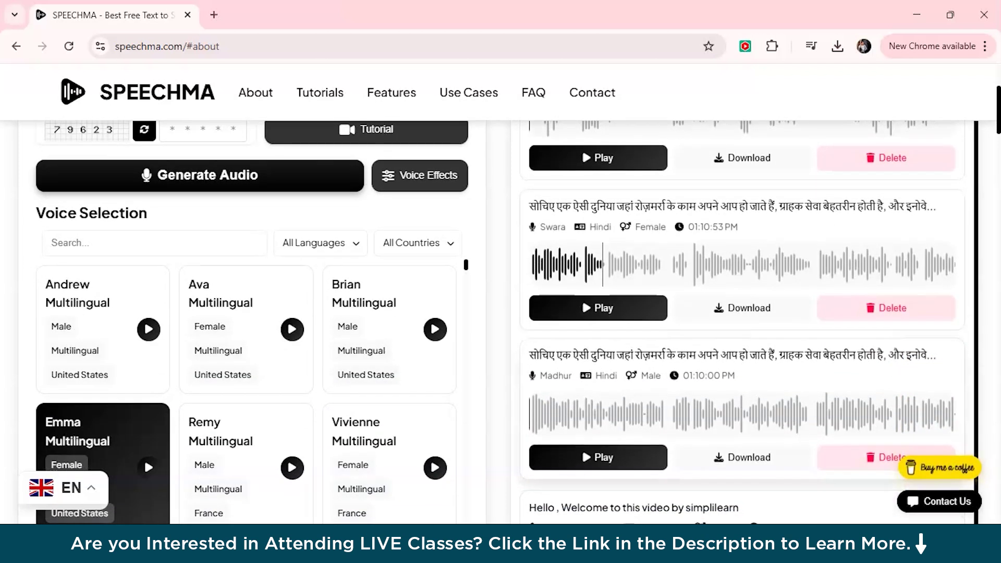
left_click(598, 457)
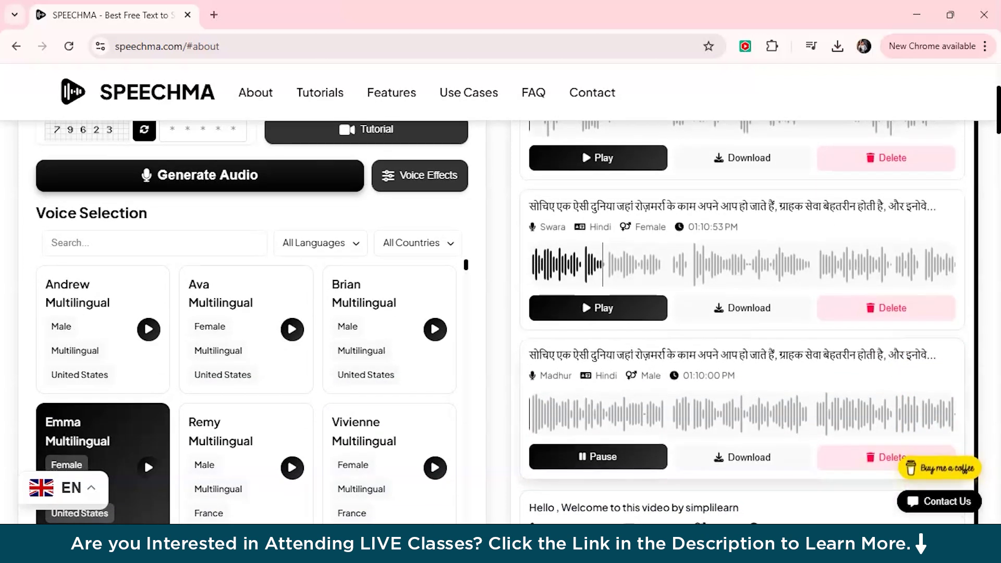
left_click(598, 456)
scroll(598, 357, "up", 1)
left_click(598, 357)
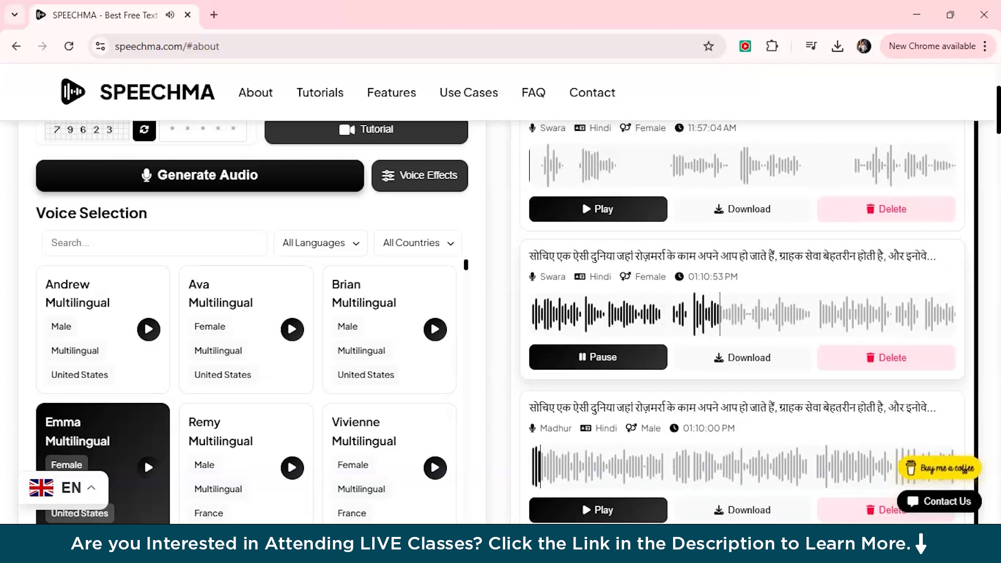
Stop the playing audio and browse the WellSaid Labs home page.
key("space")
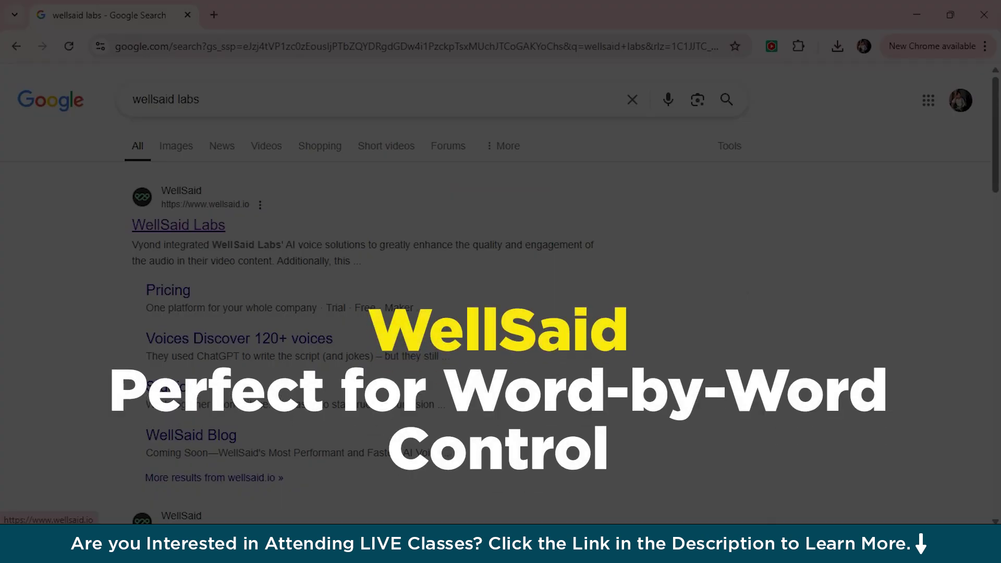
left_click(179, 225)
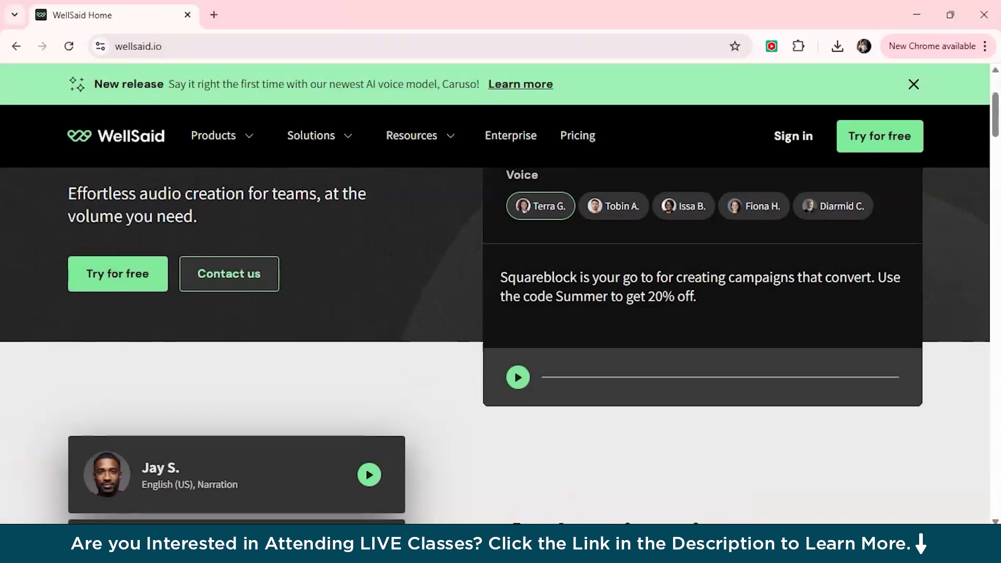
scroll(496, 344, "down", 3)
scroll(495, 344, "down", 2)
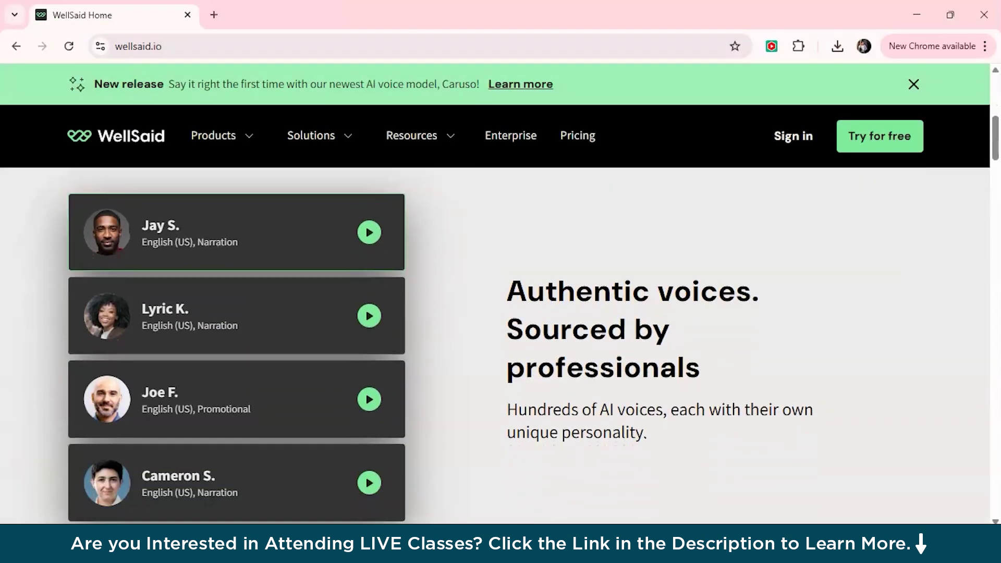
scroll(495, 344, "down", 4)
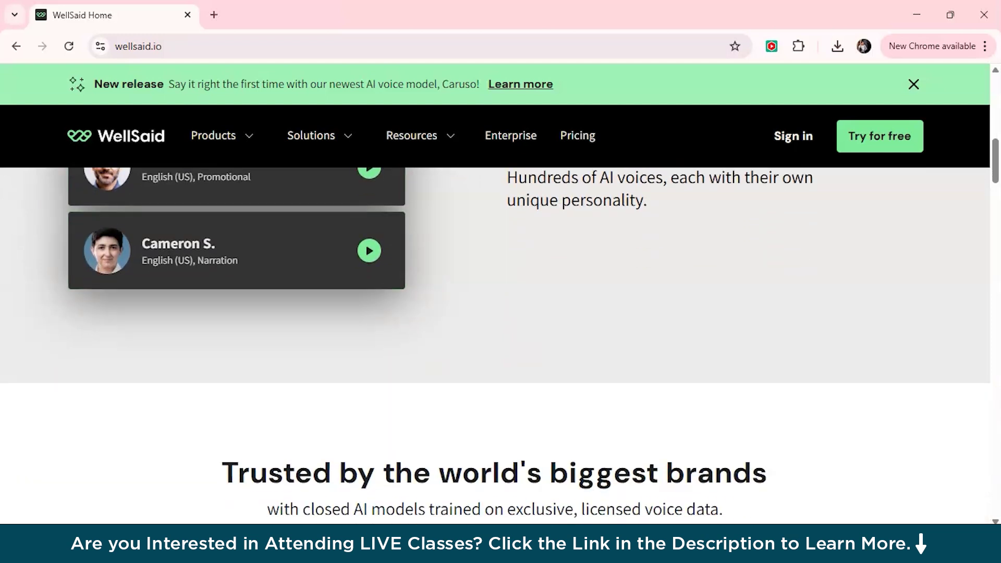
scroll(496, 344, "down", 4)
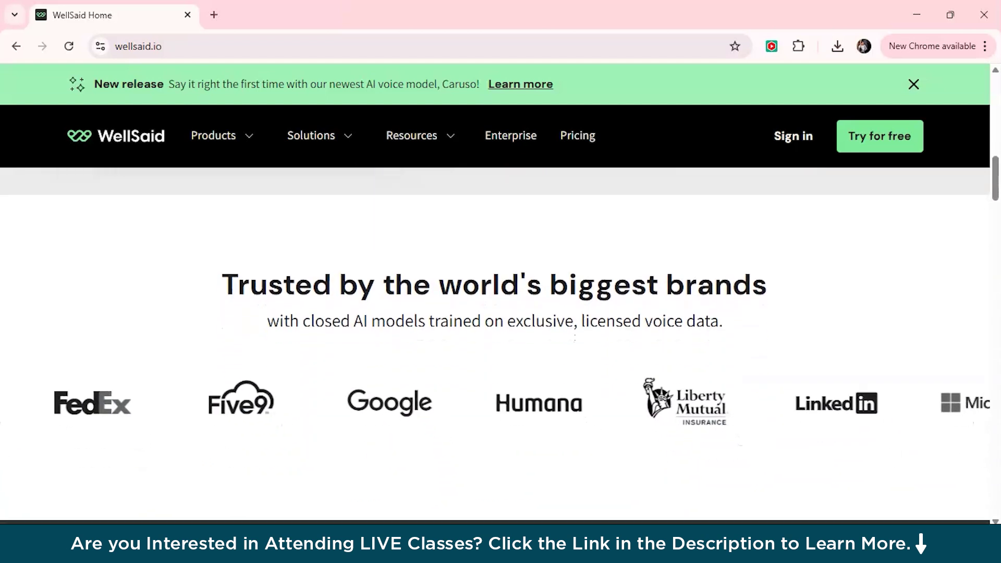
scroll(495, 344, "down", 2)
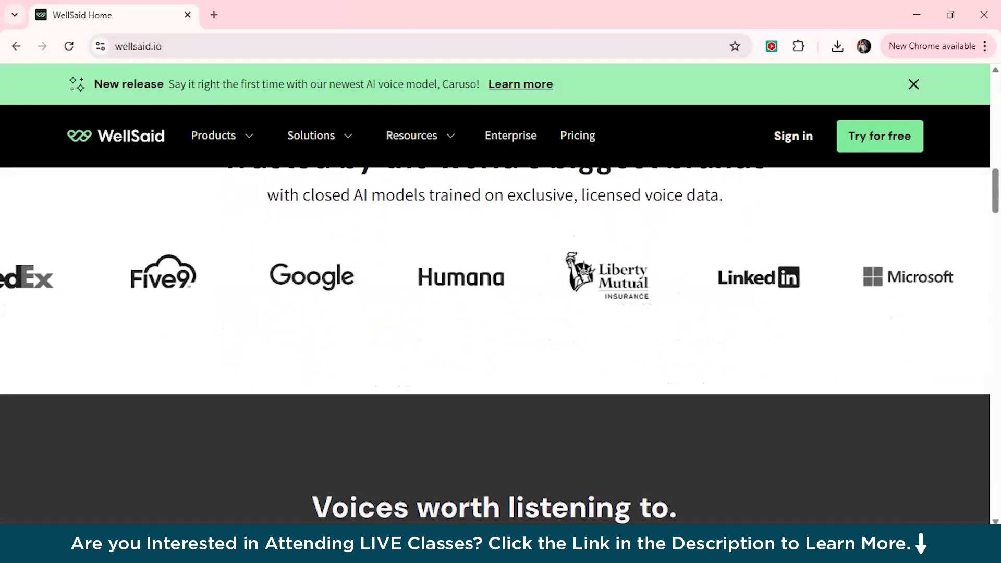
scroll(495, 344, "down", 1)
scroll(495, 344, "up", 6)
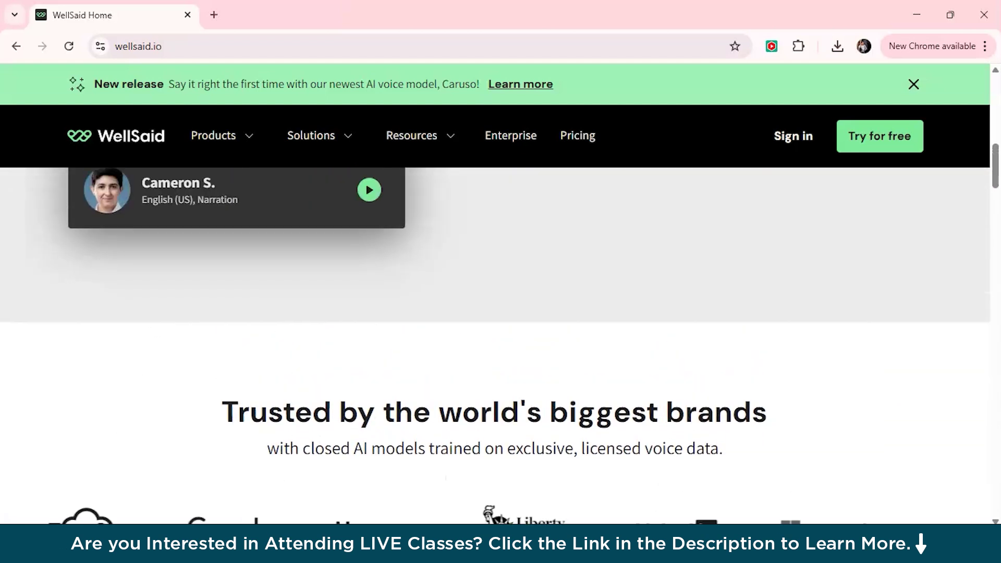
scroll(229, 314, "up", 10)
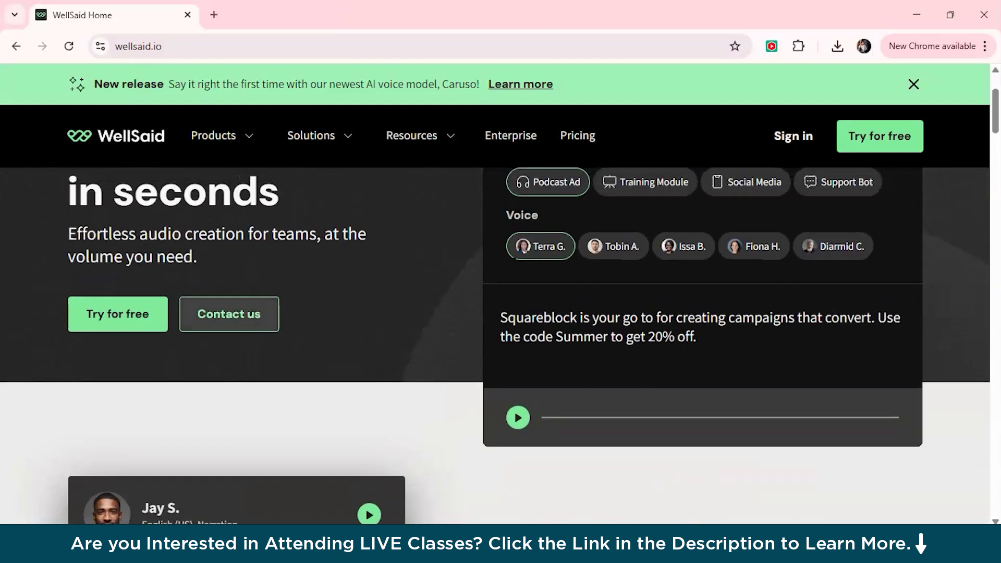
scroll(229, 313, "up", 2)
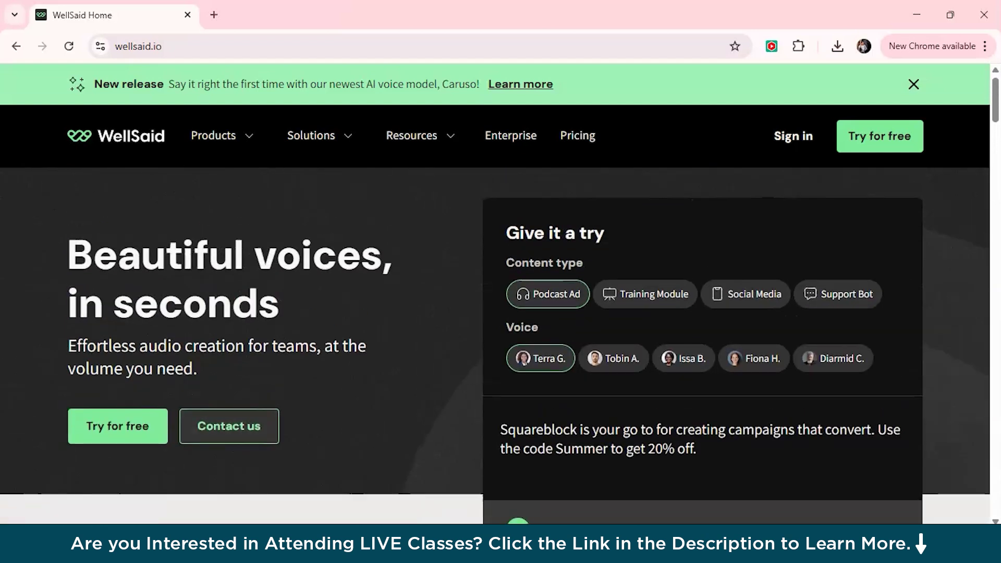
scroll(495, 344, "up", 1)
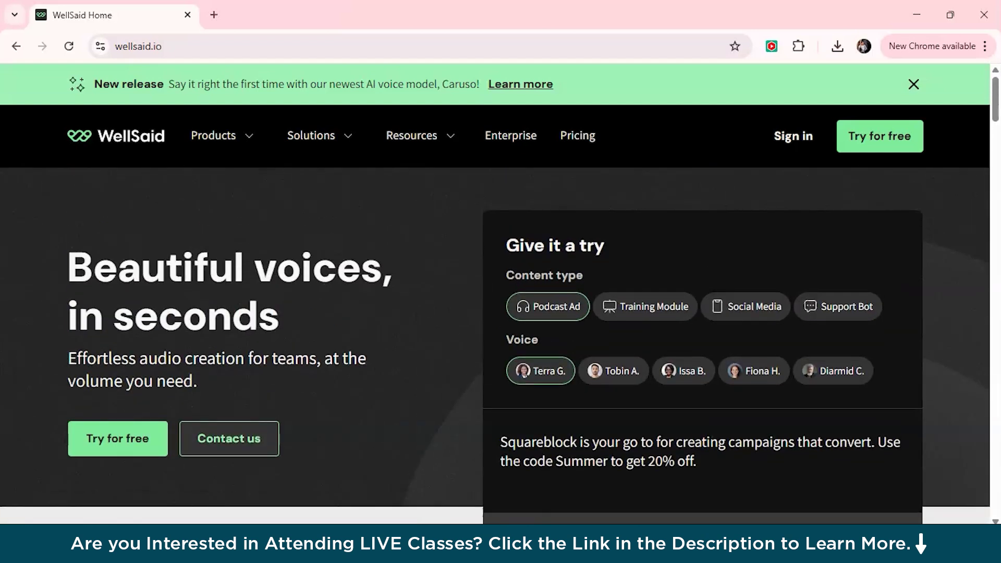
scroll(495, 344, "down", 1)
scroll(495, 344, "up", 1)
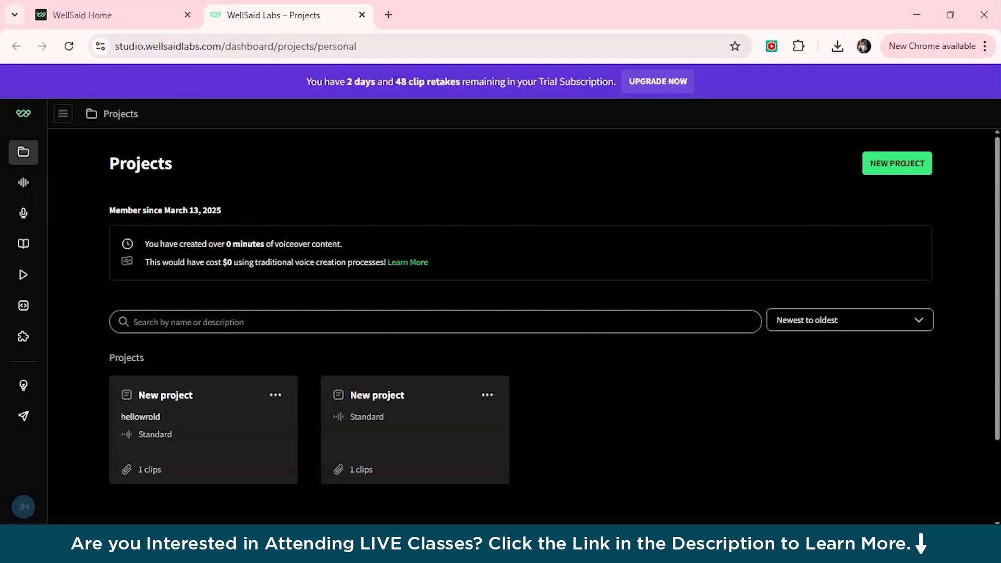
Create a new Standard project and preview the Kari N. and Patrick K. voice samples.
left_click(896, 163)
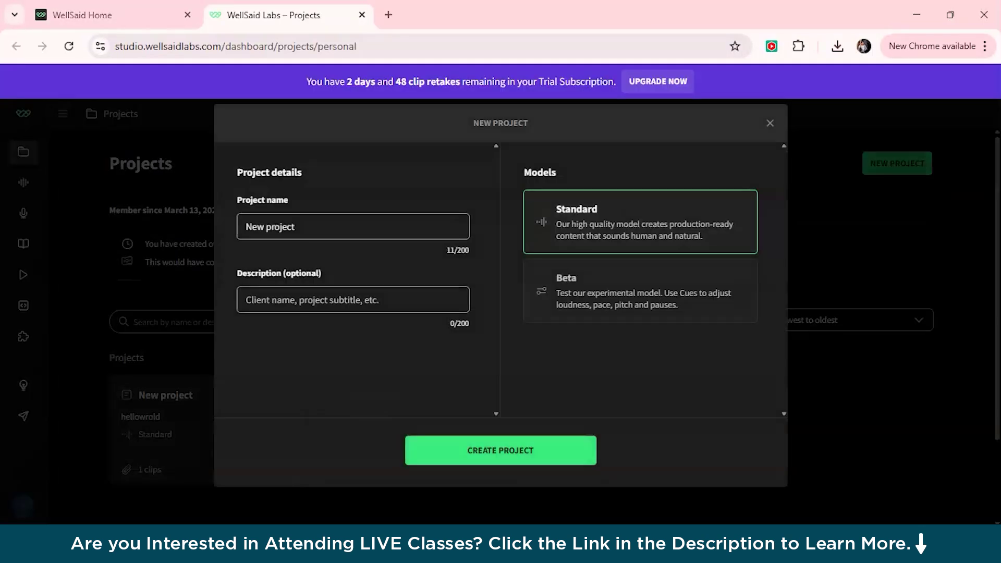
left_click(500, 450)
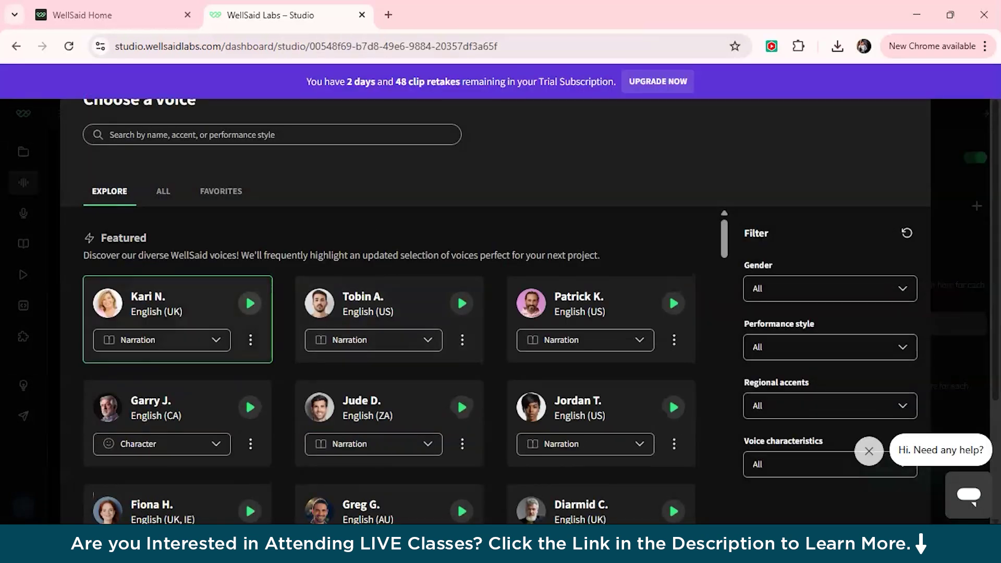
left_click(250, 303)
left_click(673, 303)
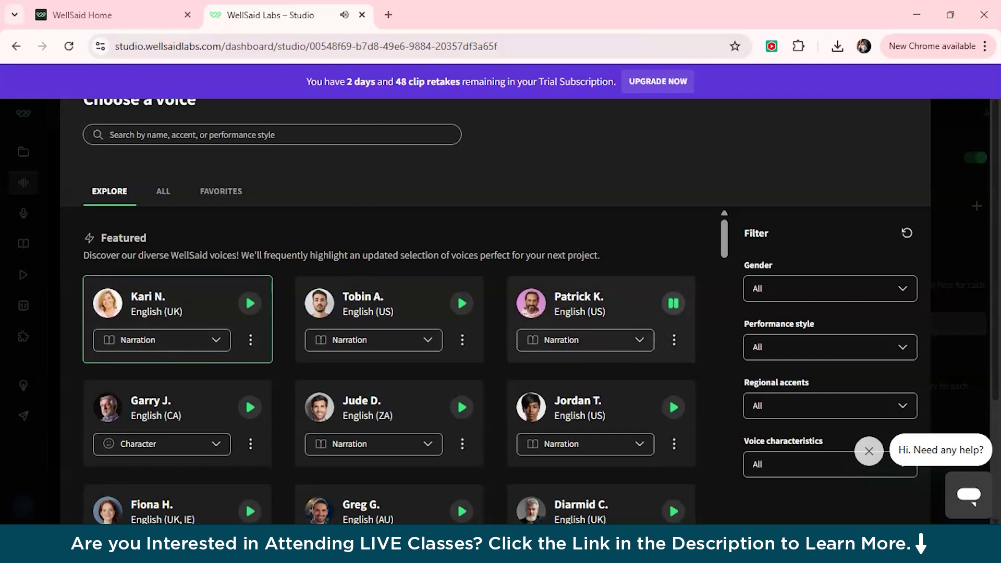
left_click(829, 288)
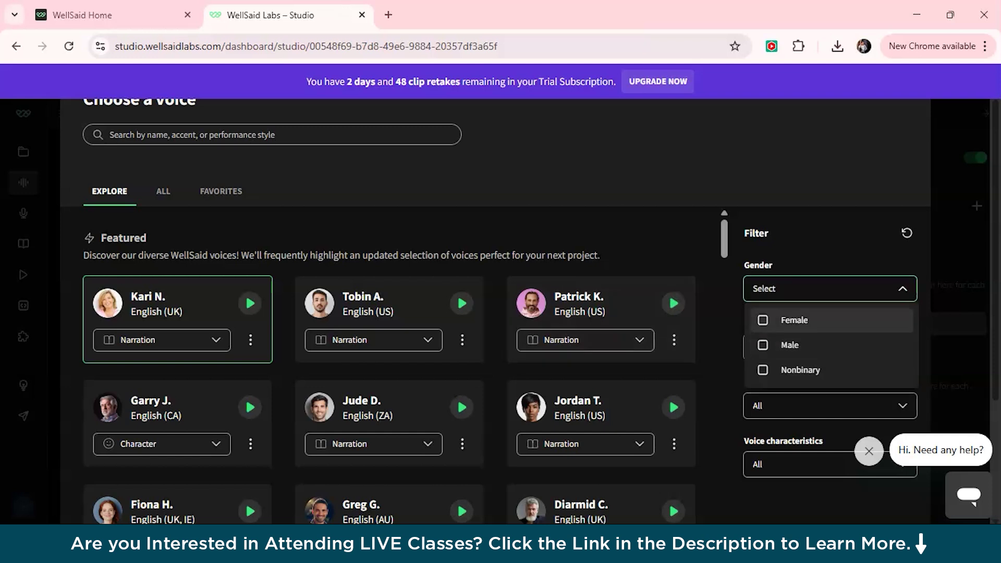
Filter voices to the Hindi regional accent and preview Veer S., Rachin K. and Aakash K.
left_click(773, 288)
scroll(829, 312, "down", 1)
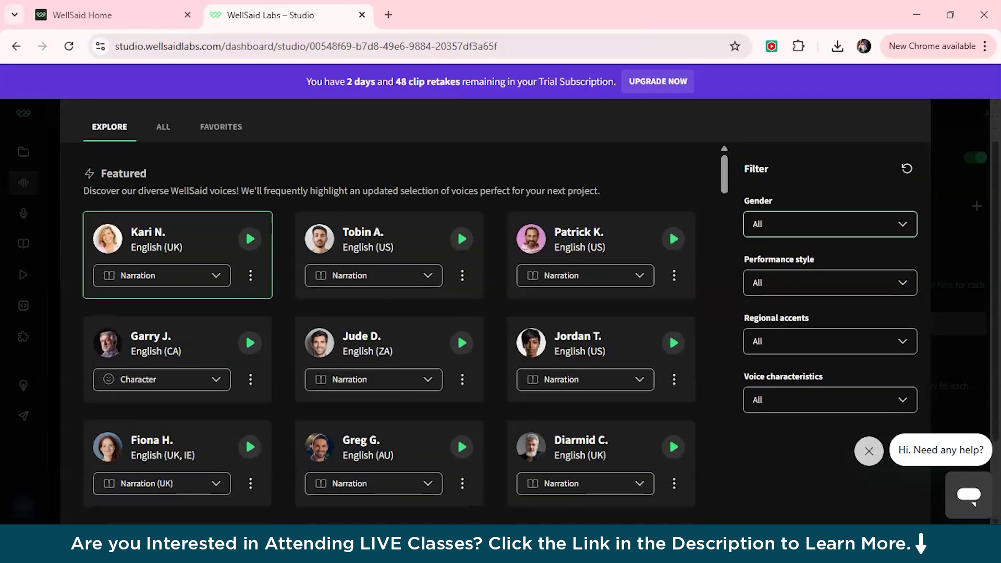
left_click(829, 282)
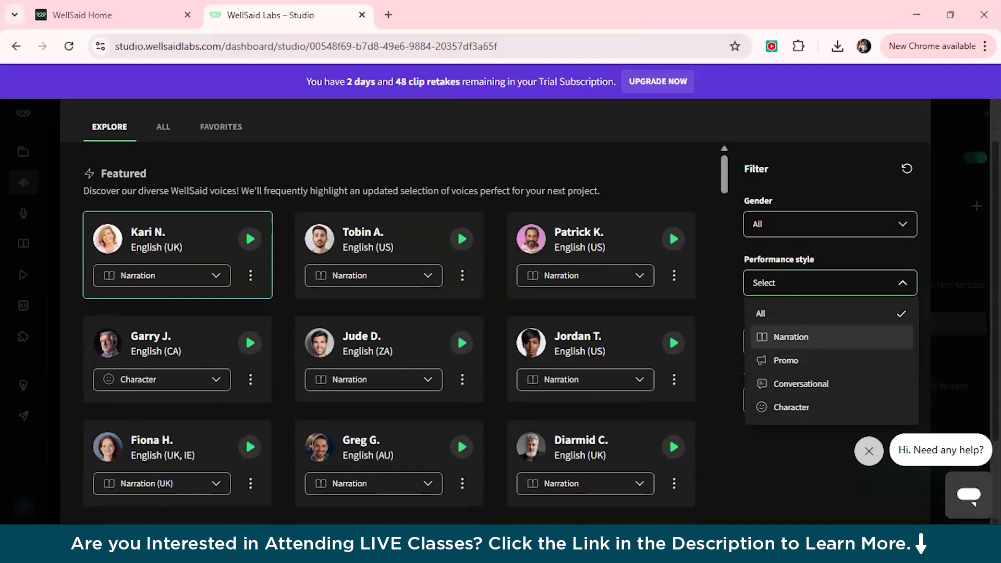
key("Escape")
left_click(829, 341)
scroll(828, 376, "down", 2)
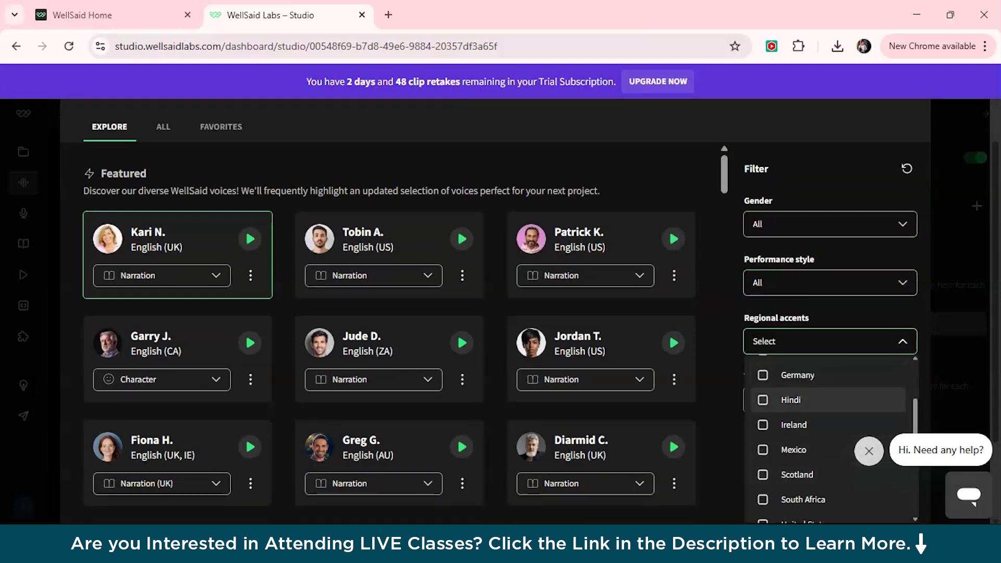
left_click(791, 400)
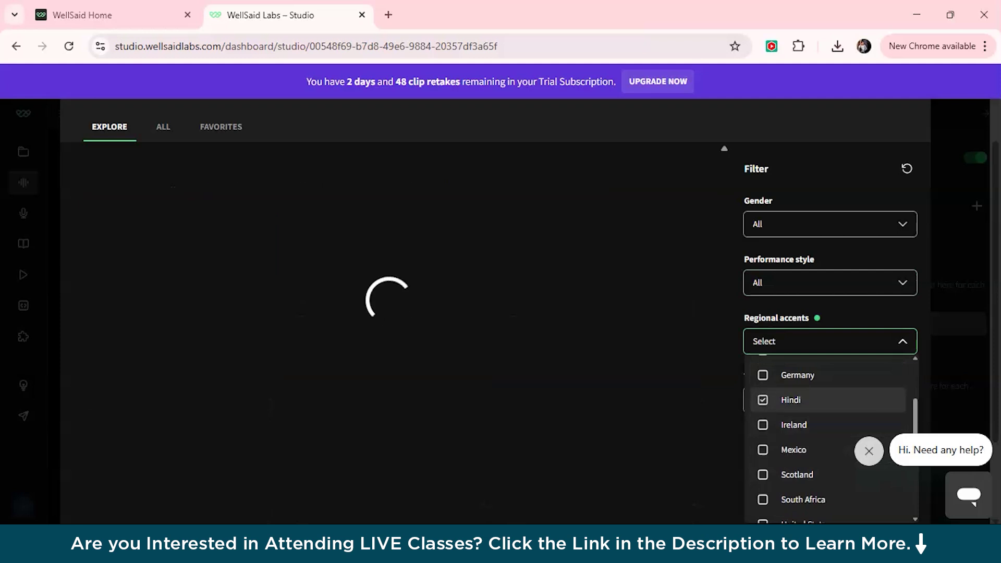
key("Escape")
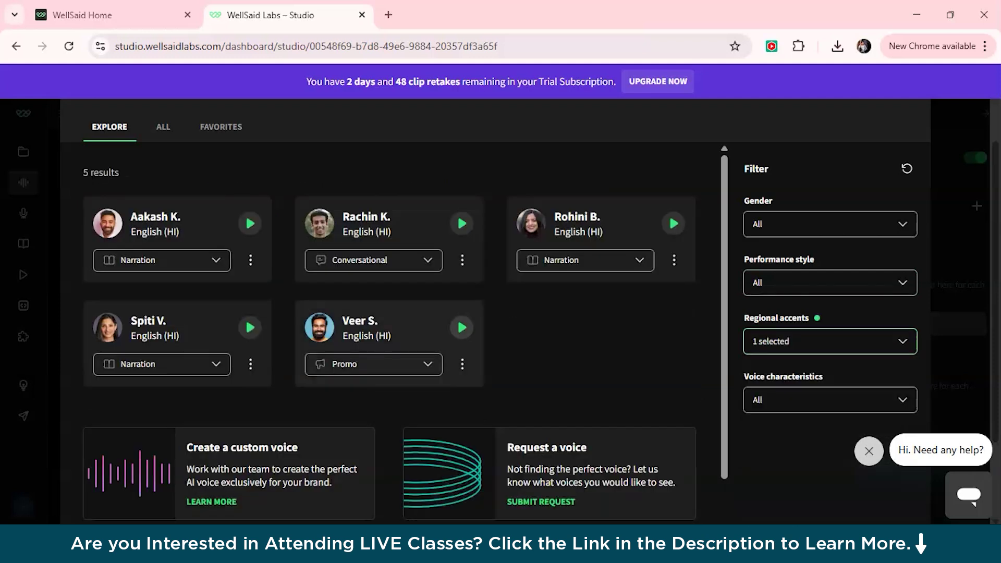
left_click(461, 327)
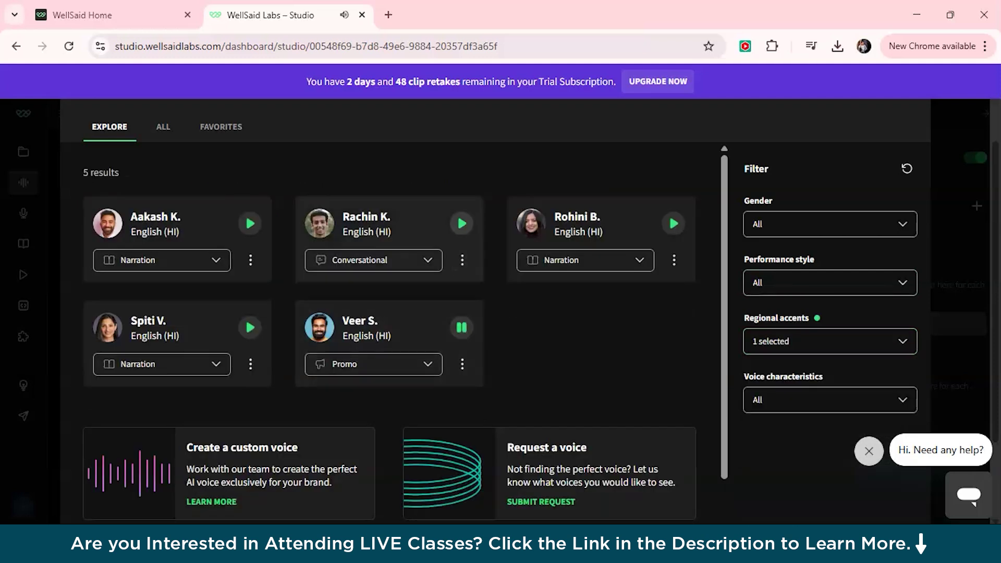
left_click(461, 223)
left_click(250, 223)
Add the Calm voice characteristic filter, which leaves no matching voices.
left_click(829, 400)
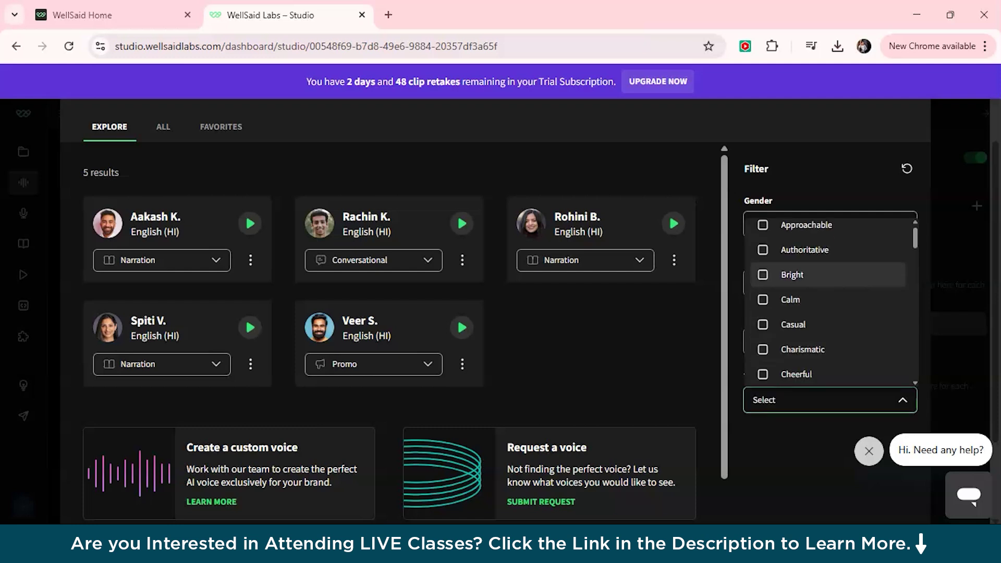
scroll(808, 323, "down", 2)
scroll(829, 281, "up", 3)
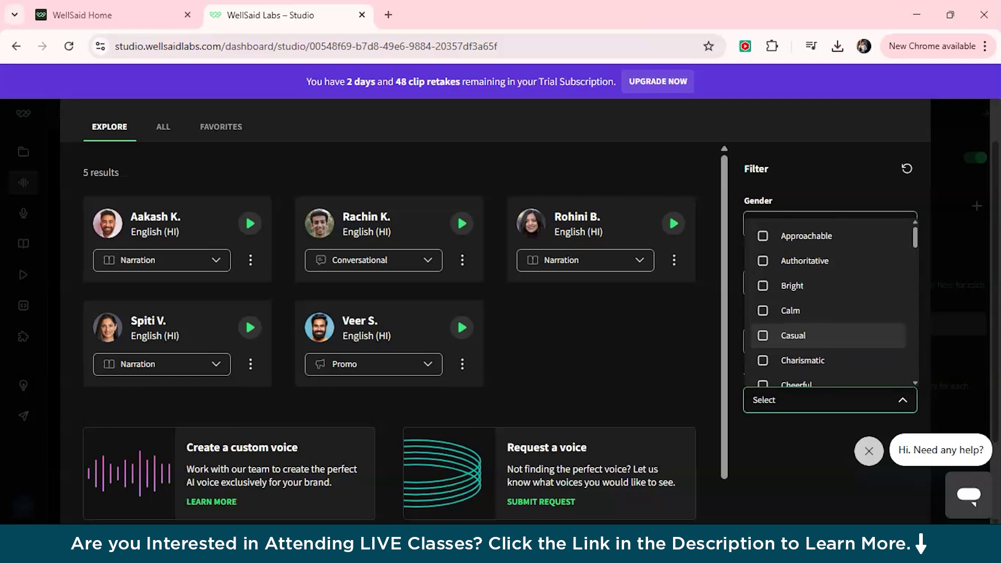
scroll(829, 281, "down", 1)
scroll(829, 281, "up", 2)
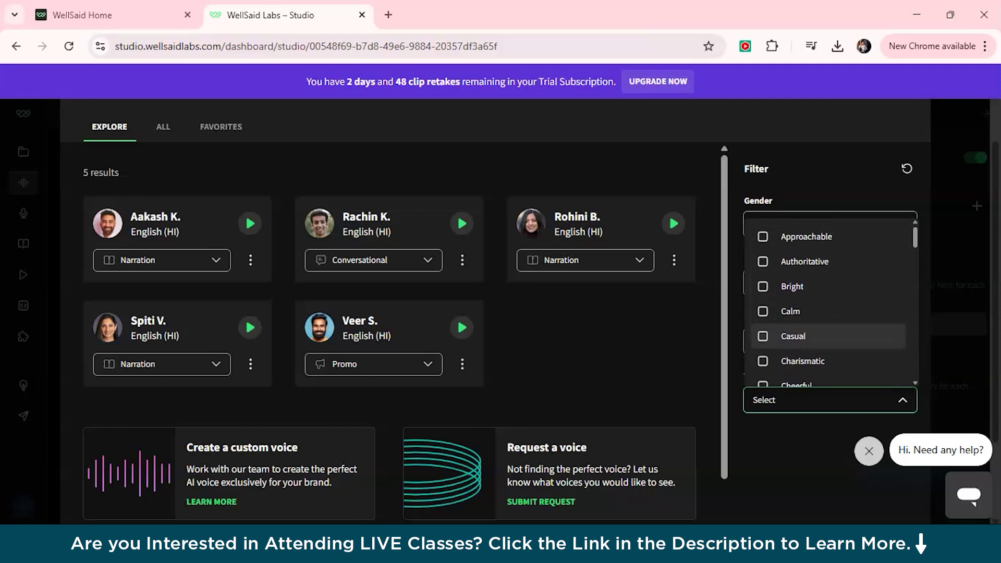
scroll(829, 280, "down", 1)
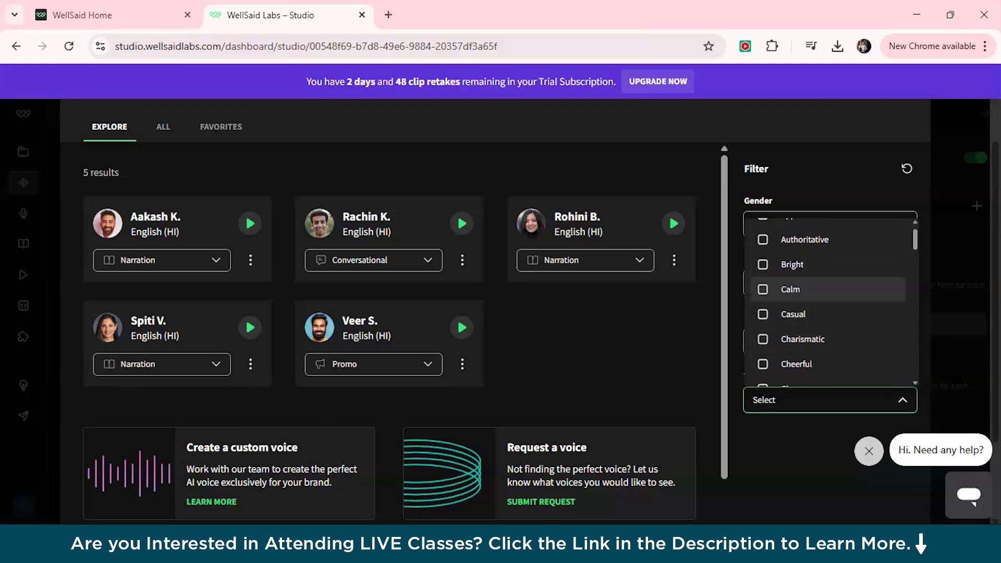
left_click(790, 290)
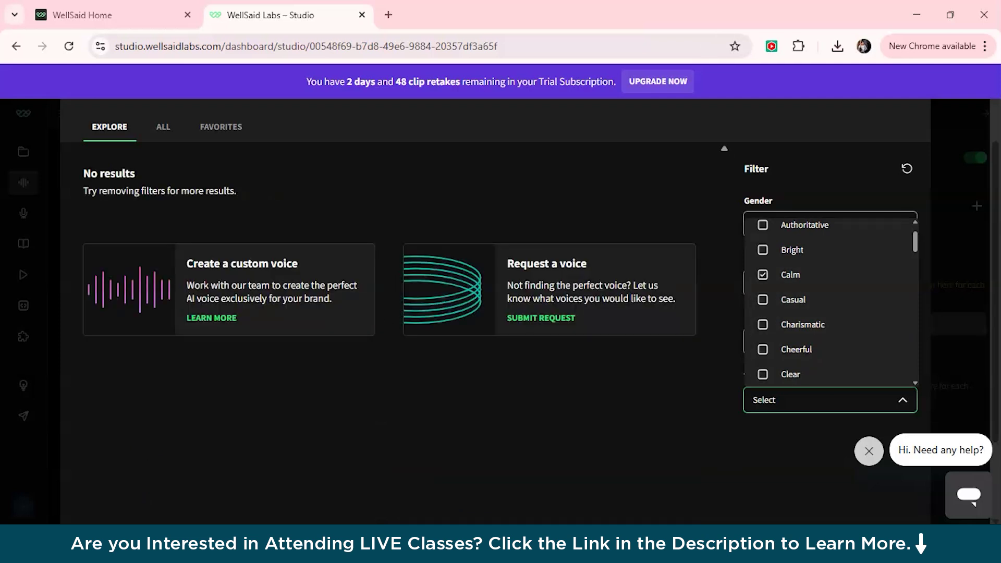
scroll(829, 303, "up", 1)
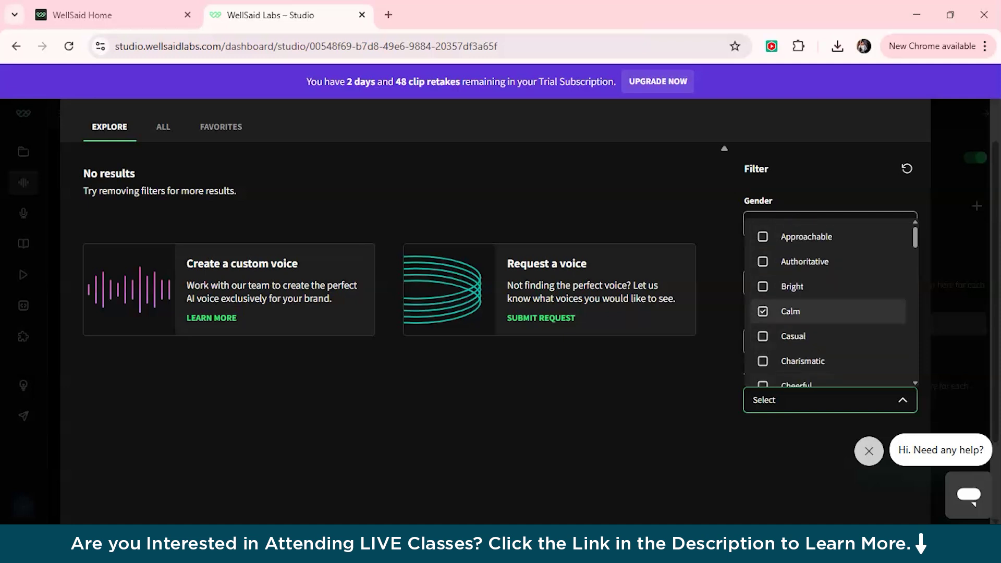
key("Escape")
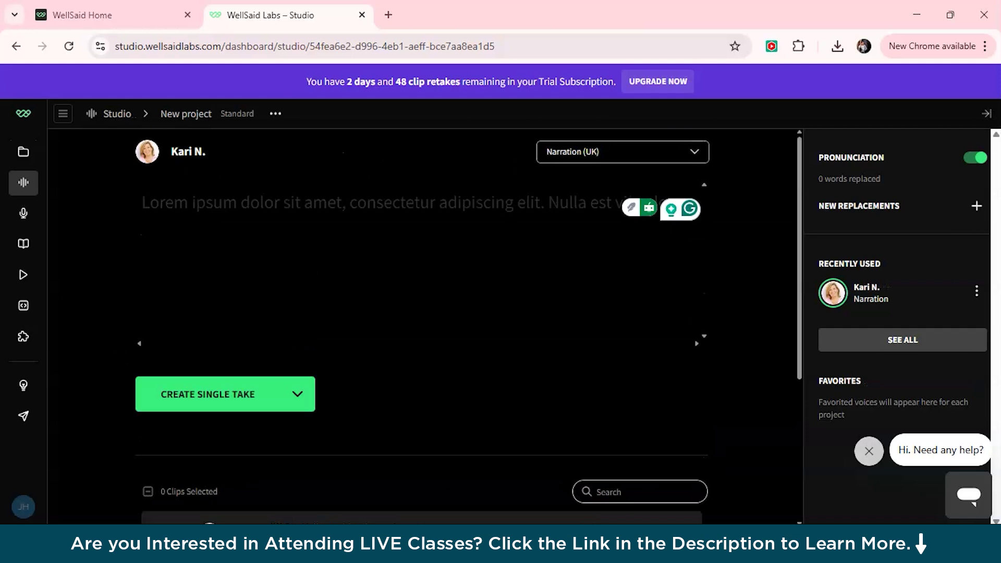
Enter 'Hello how are you ?' as the Kari N. script, then go back to the Projects list.
type("Hello")
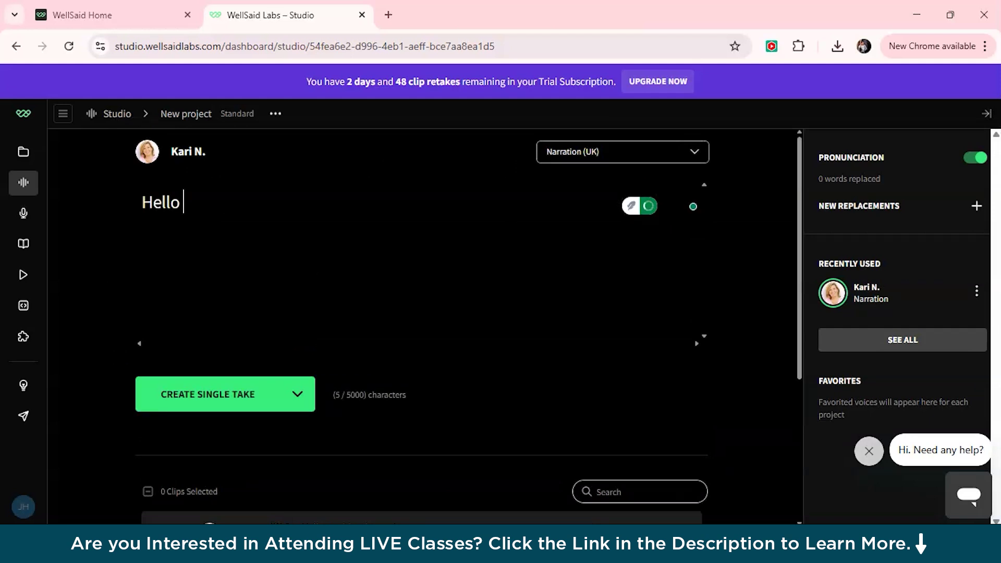
type(" how are you ?")
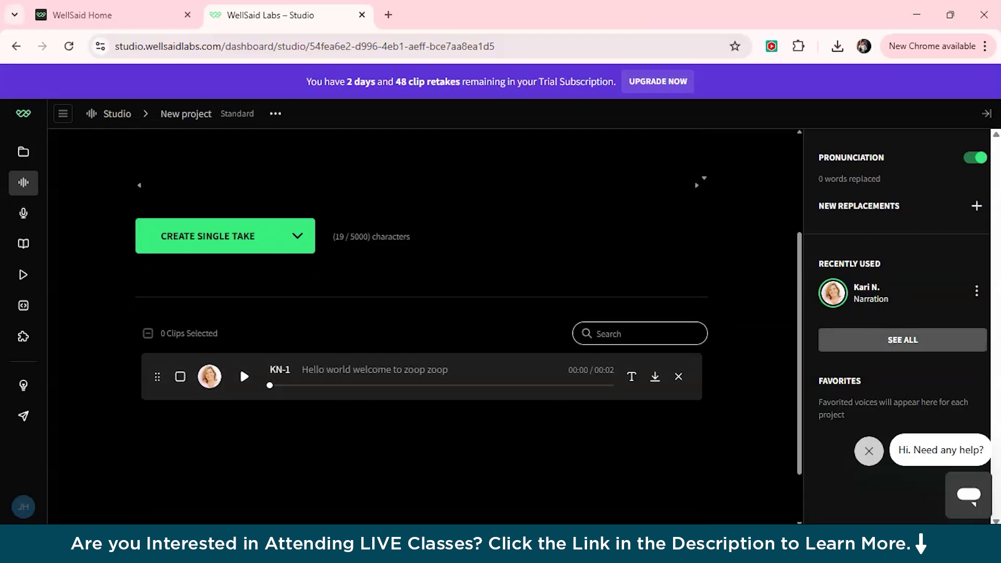
left_click(903, 339)
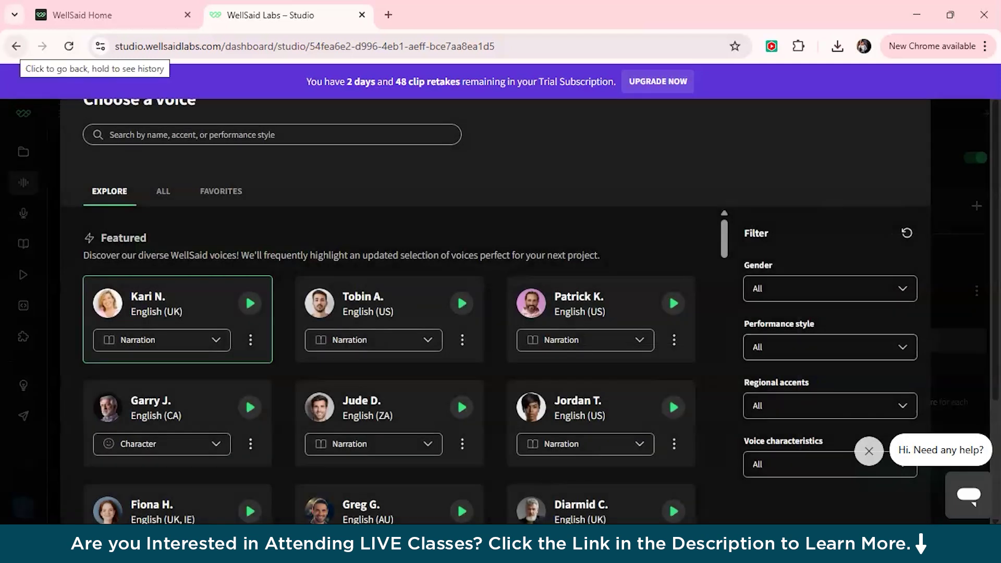
left_click(16, 46)
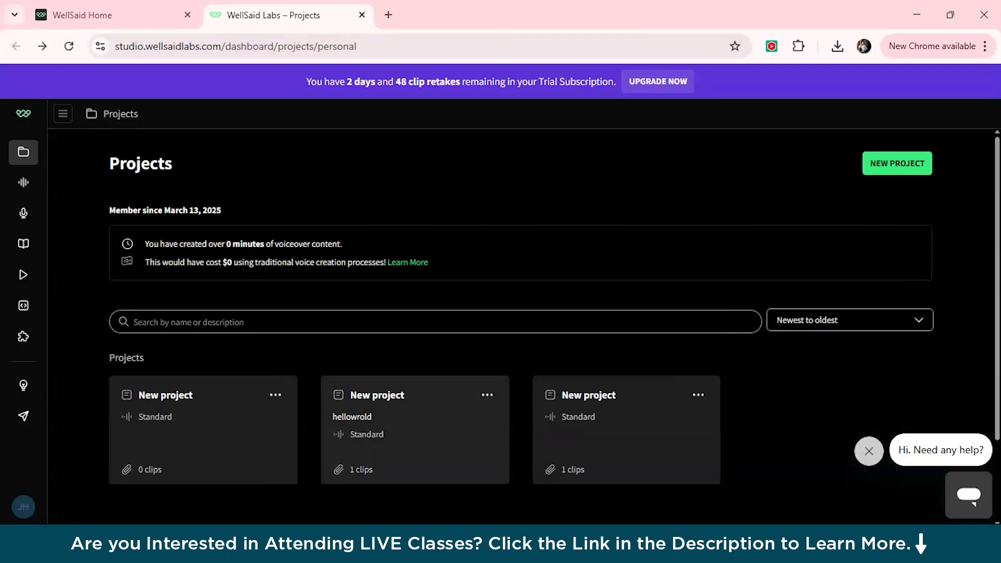
left_click(43, 46)
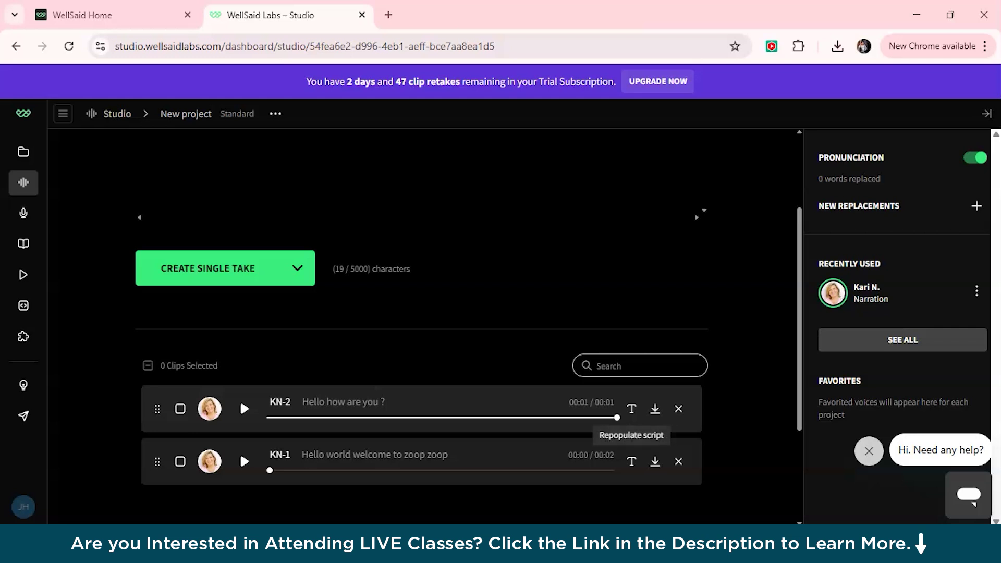
key("alt+Left")
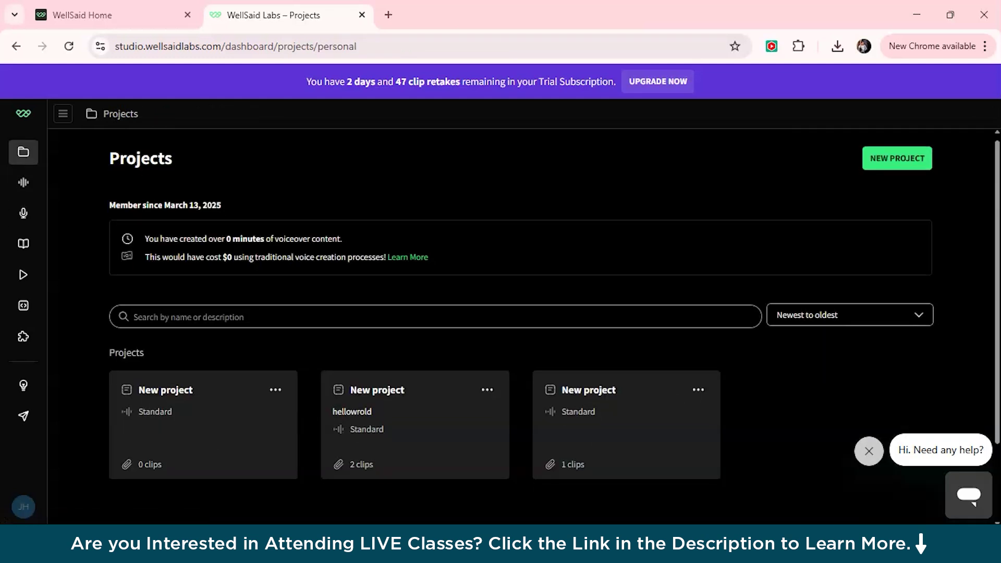
Scroll down through the WellSaid Projects page.
scroll(521, 323, "down", 1)
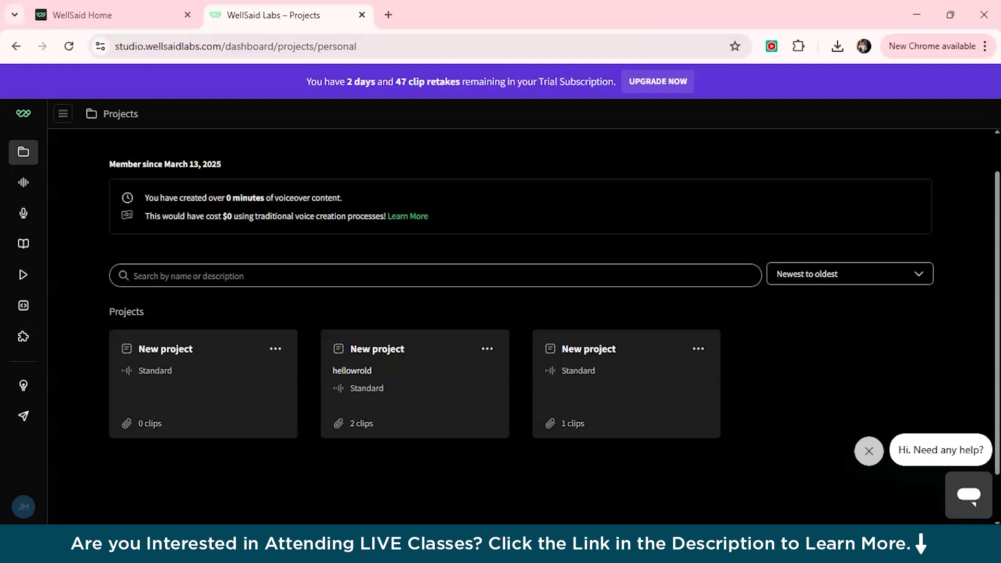
scroll(500, 313, "down", 1)
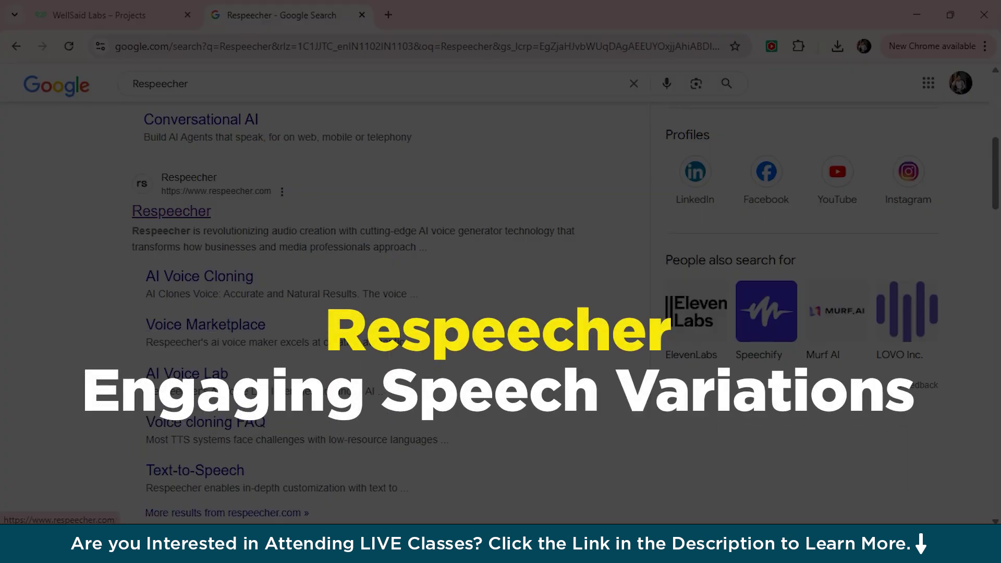
Open the Respeecher website from the search results and scroll through its homepage.
left_click(172, 211)
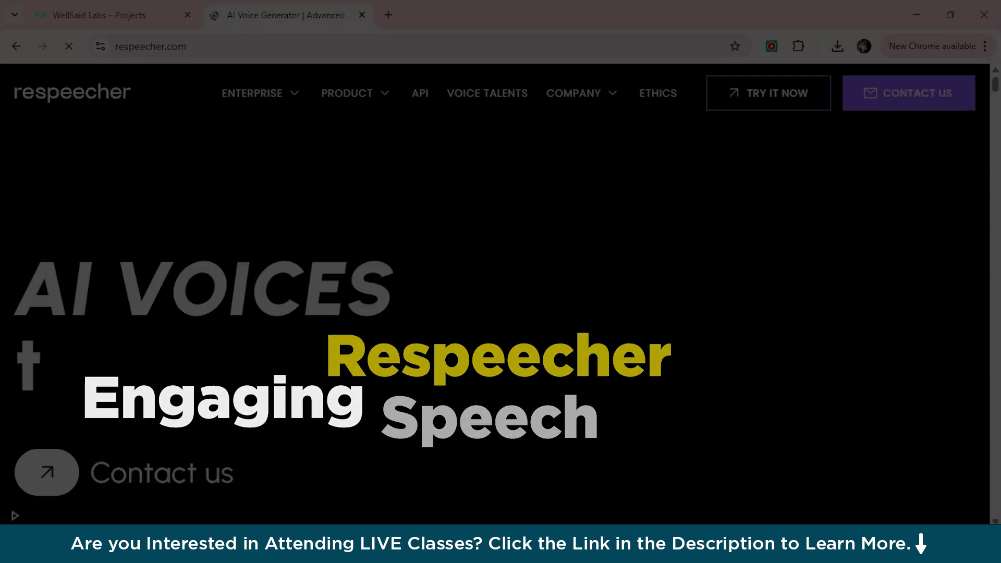
scroll(198, 448, "down", 10)
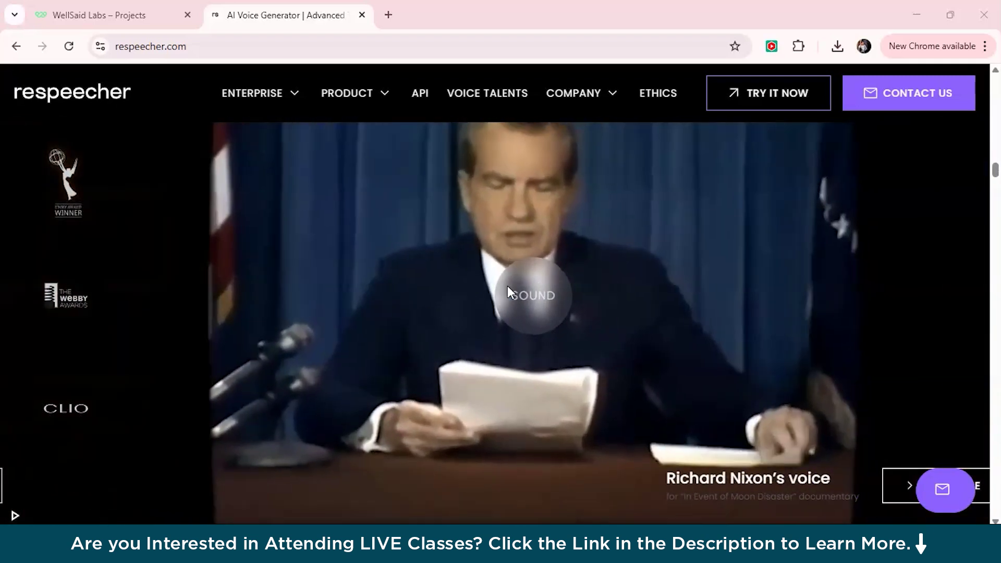
scroll(508, 287, "down", 6)
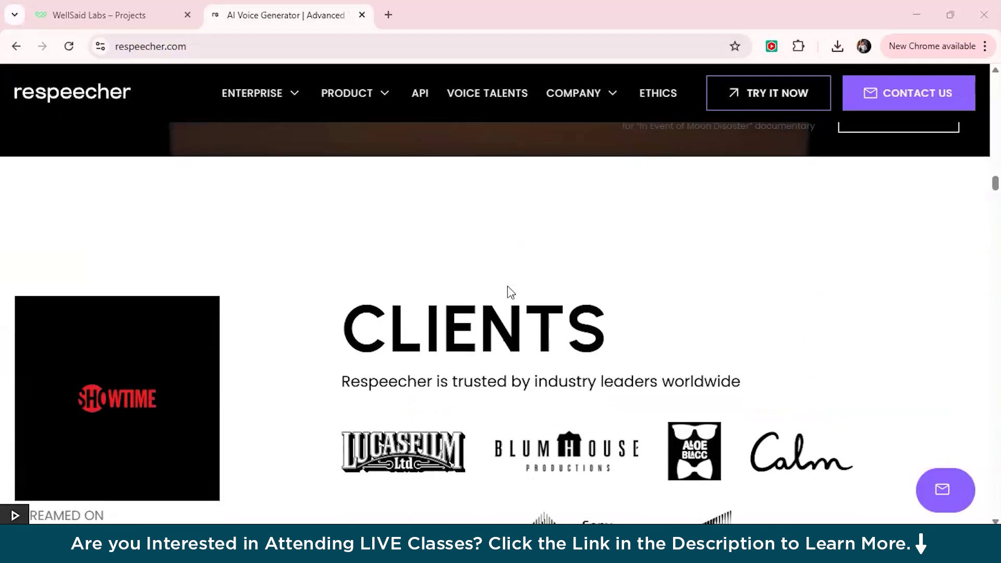
scroll(508, 286, "down", 5)
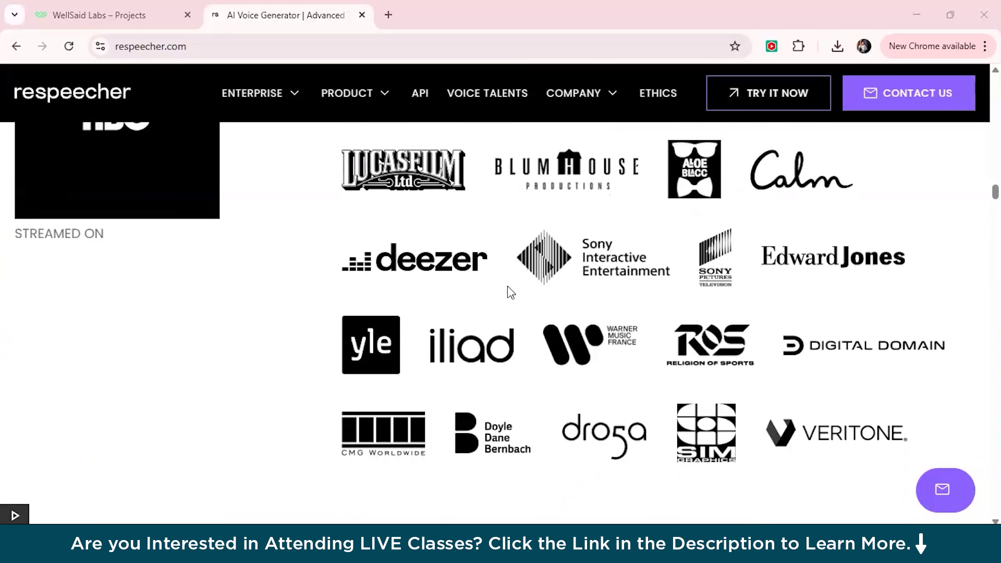
scroll(506, 284, "up", 10)
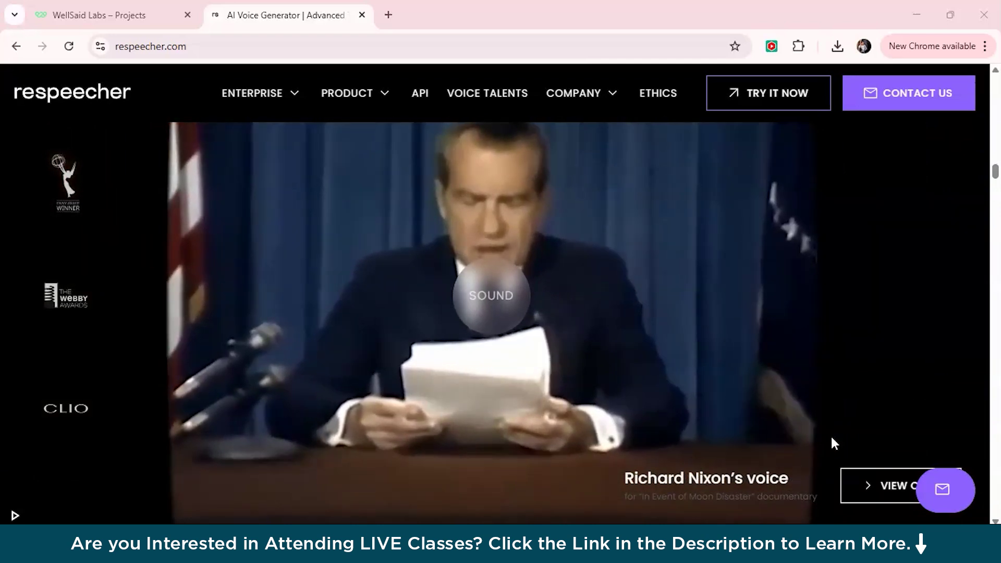
scroll(717, 290, "down", 2)
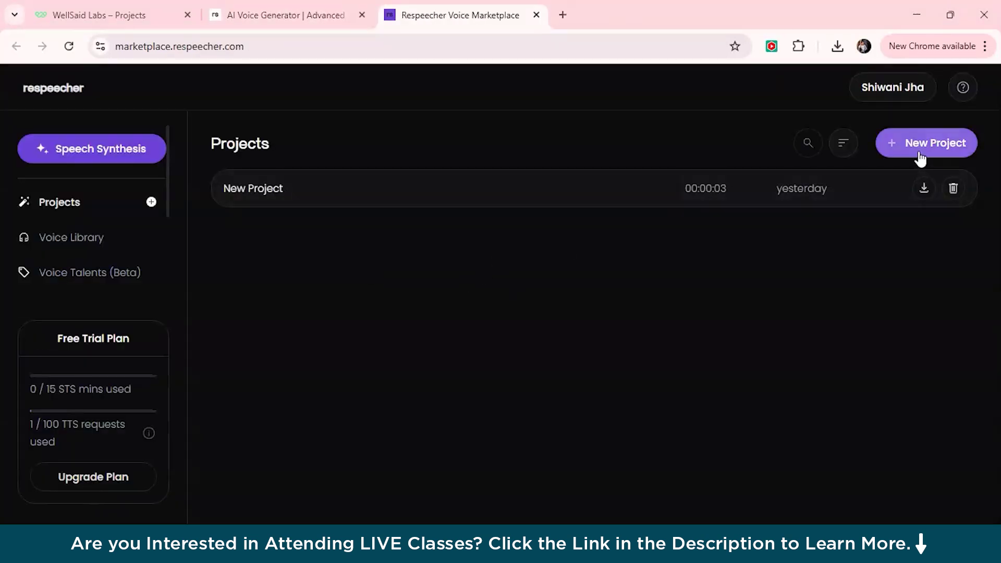
Start a new Speech Synthesis project with the greeting 'how are you ? i am fine thanks for asking though', then open the voice library.
left_click(920, 151)
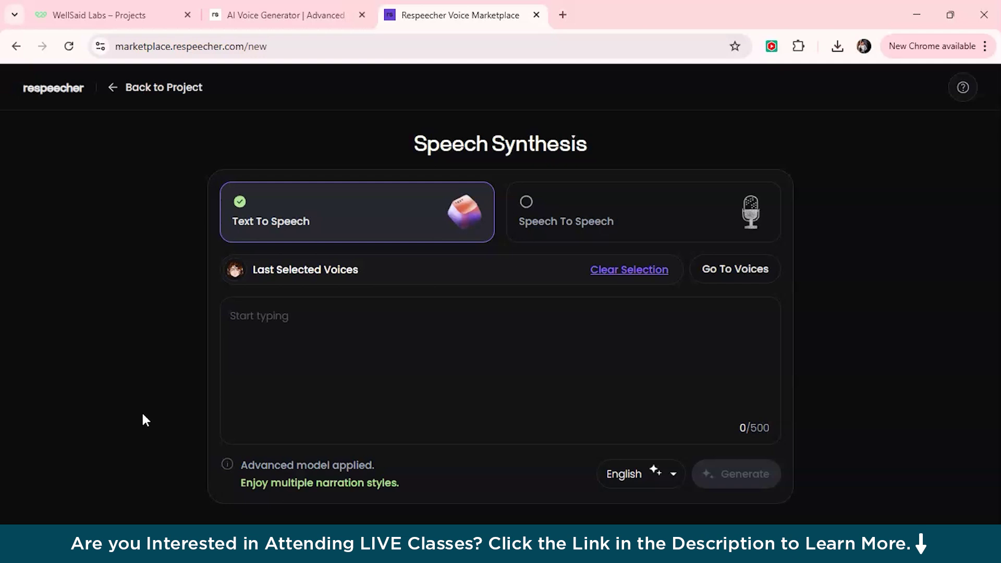
left_click(244, 325)
type("H")
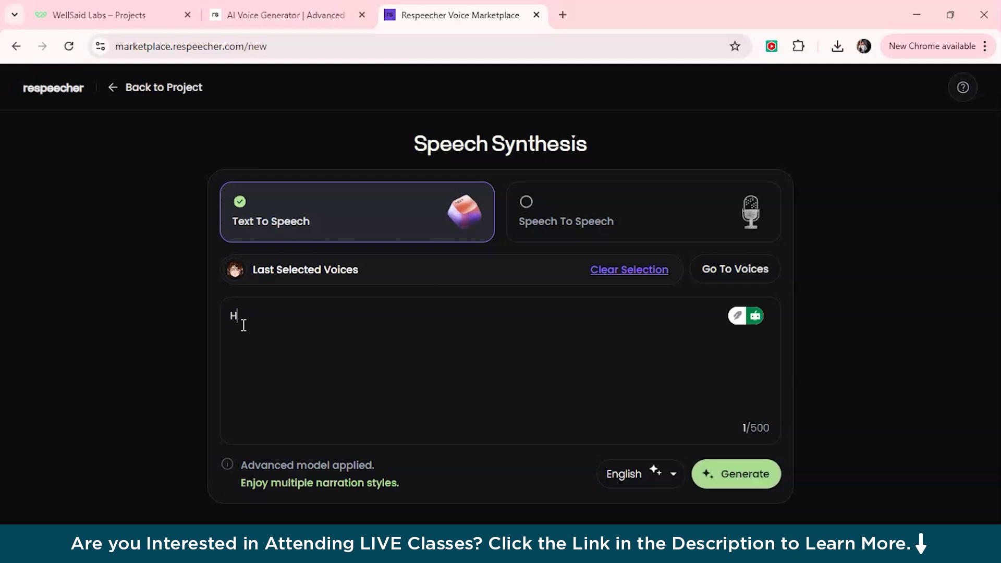
type("ello")
type(" how a")
key("BackSpace")
type("how are you ? i am fine thanks for asking though !")
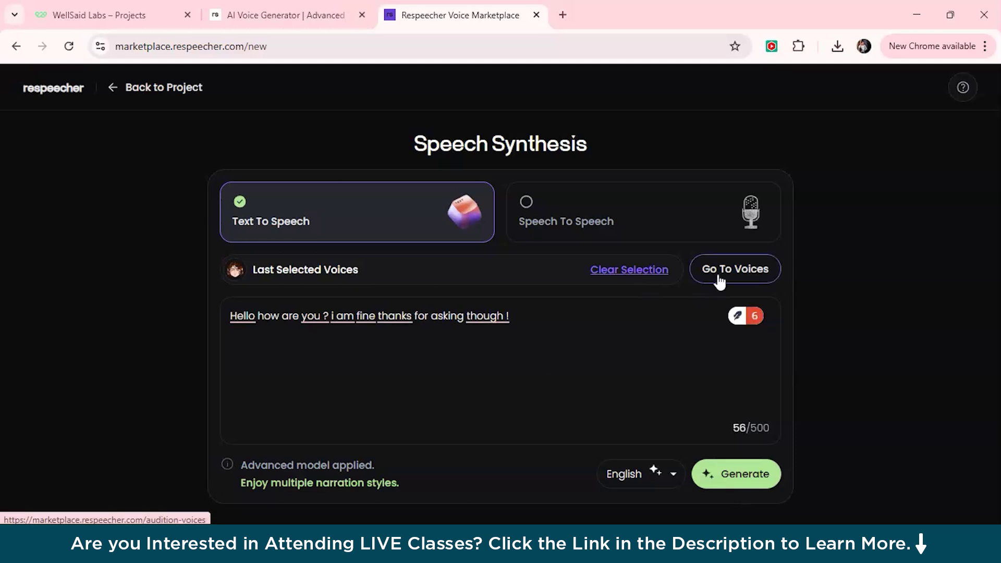
left_click(721, 280)
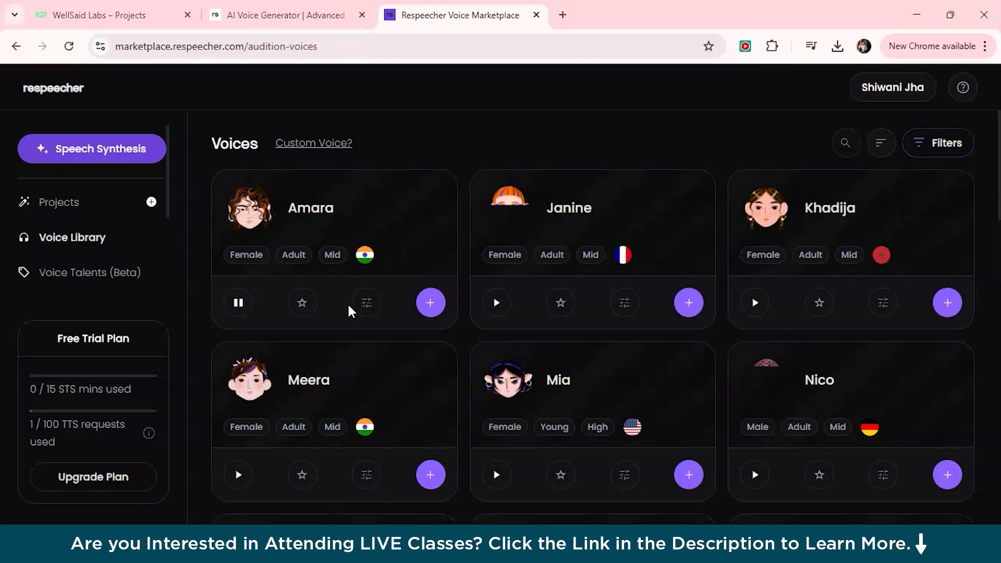
Browse the Voice Library grid and play the Janine voice sample after Amara's.
scroll(347, 302, "down", 1)
scroll(256, 309, "up", 1)
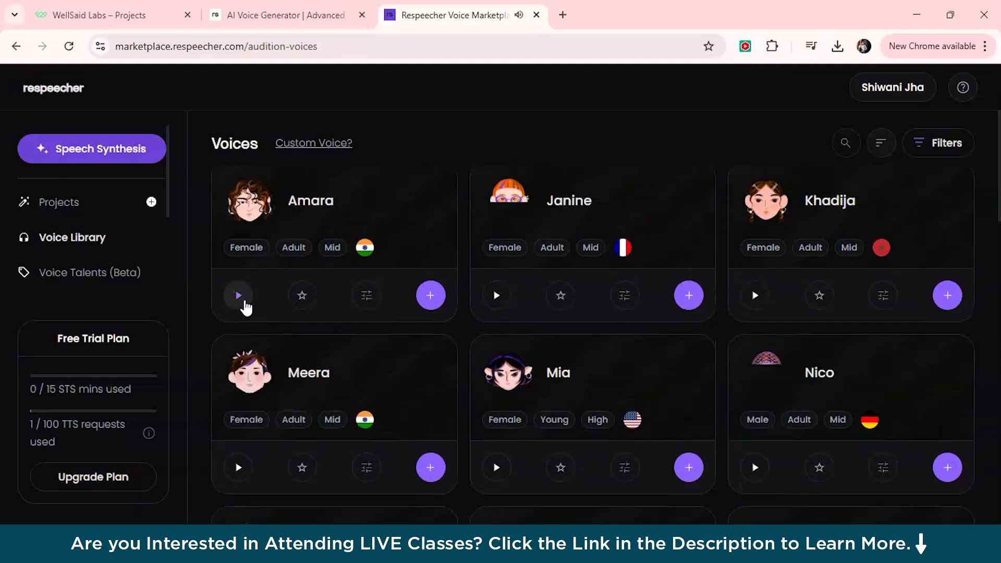
left_click(498, 298)
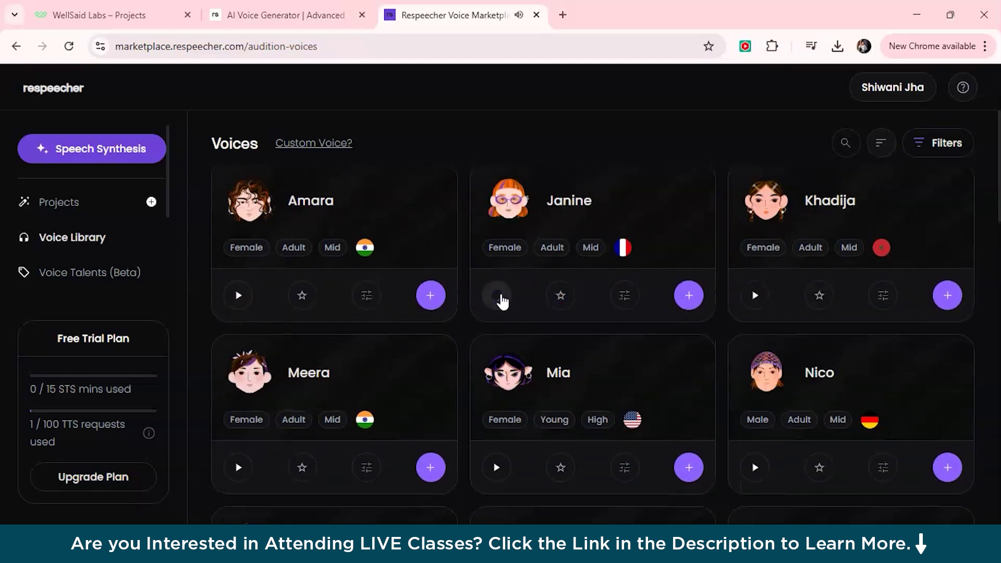
scroll(521, 301, "up", 1)
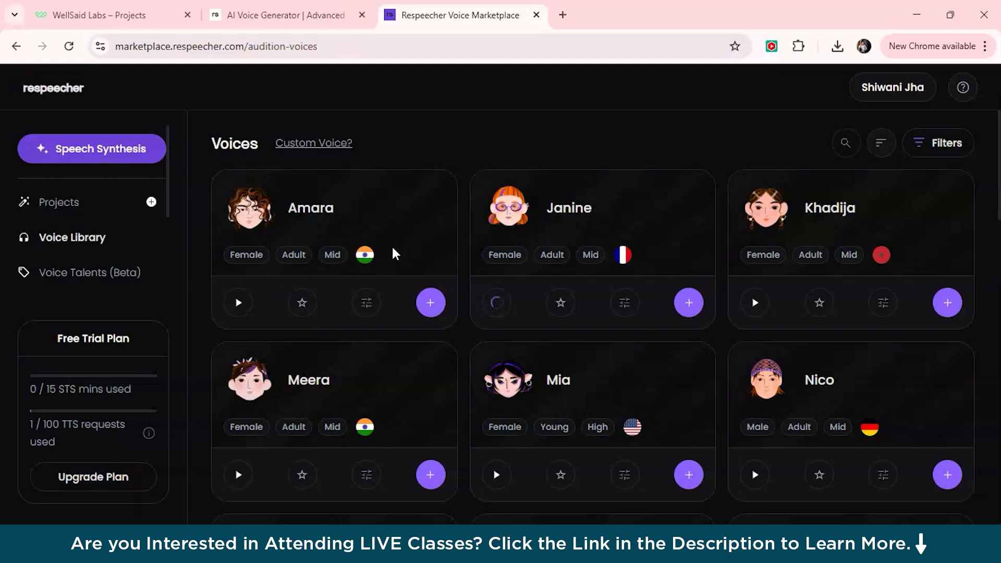
scroll(392, 249, "down", 1)
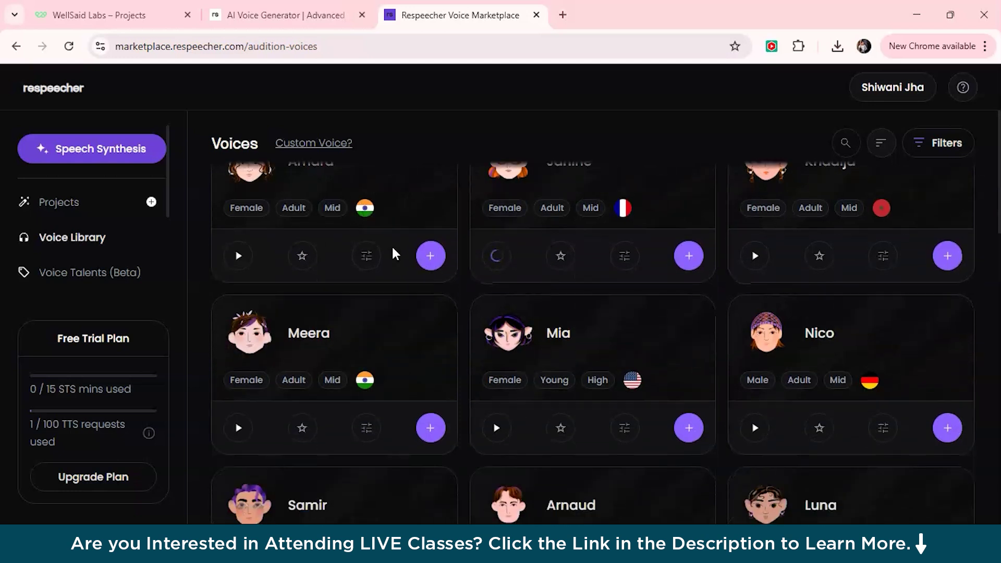
scroll(392, 249, "up", 1)
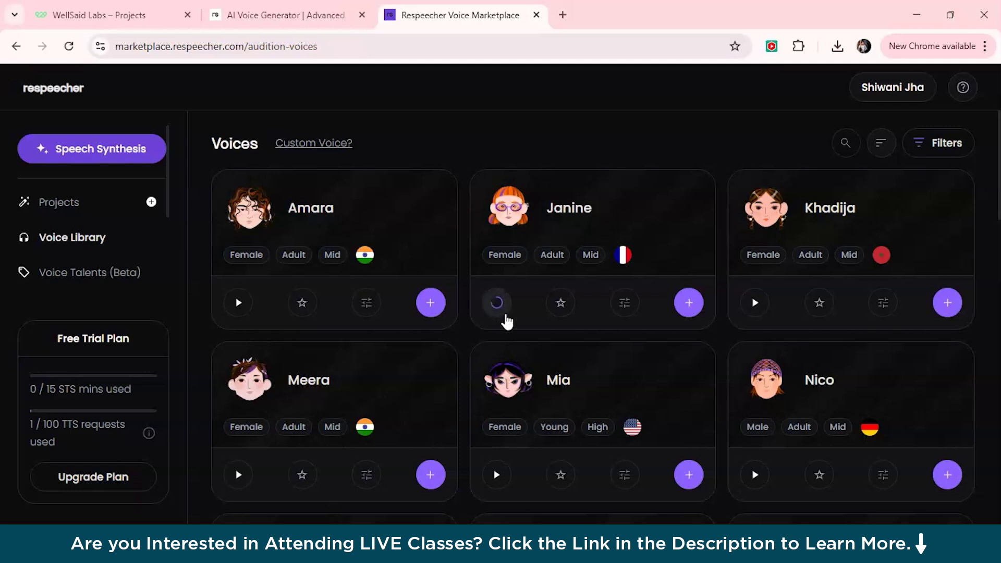
Pick Amara and generate speech for 'hello how are you doing ? good to see you after a long time .'.
left_click(431, 304)
left_click(375, 351)
type("hell")
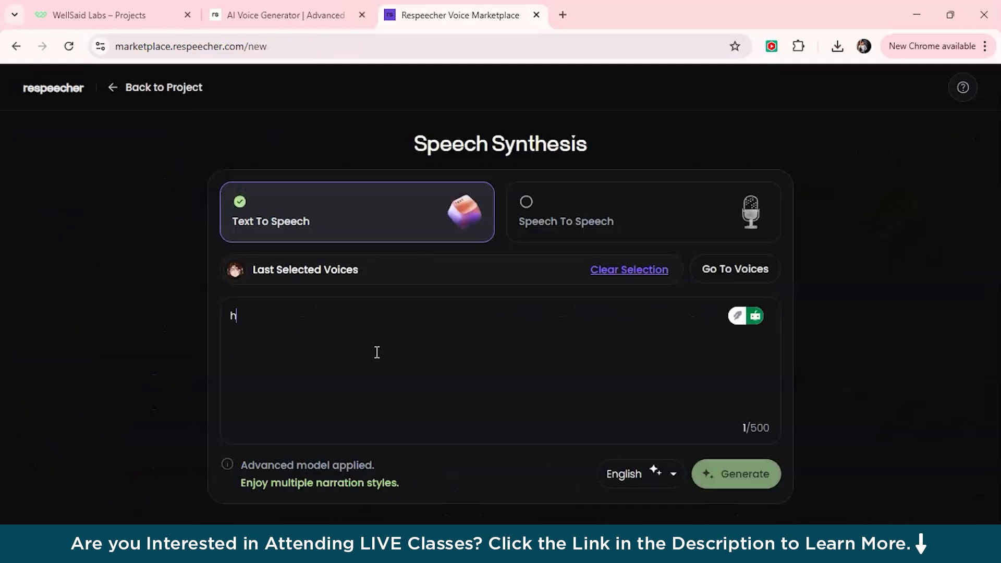
type("o ho")
key("BackSpace")
type("how are you doing ? good to see you after a")
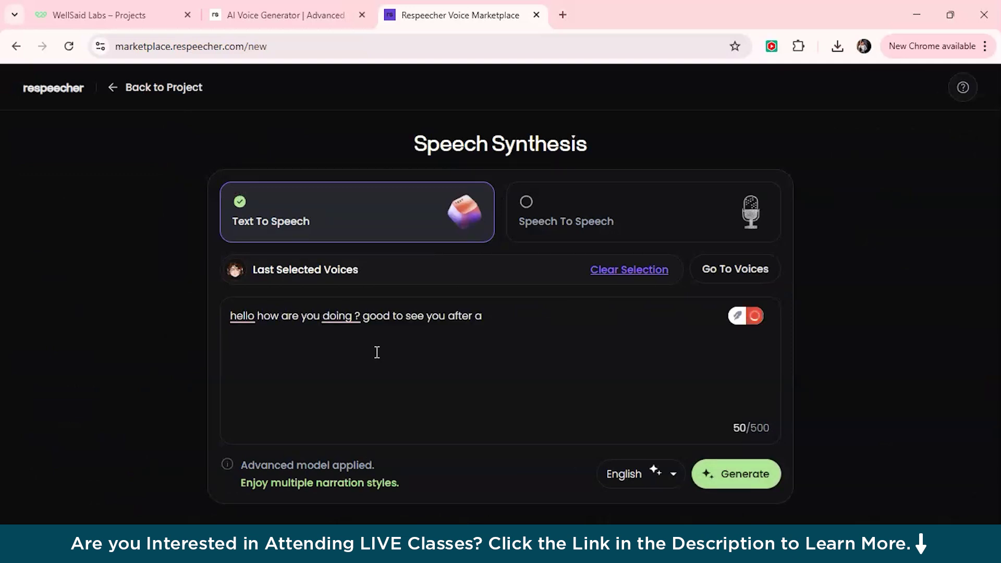
type("long time .")
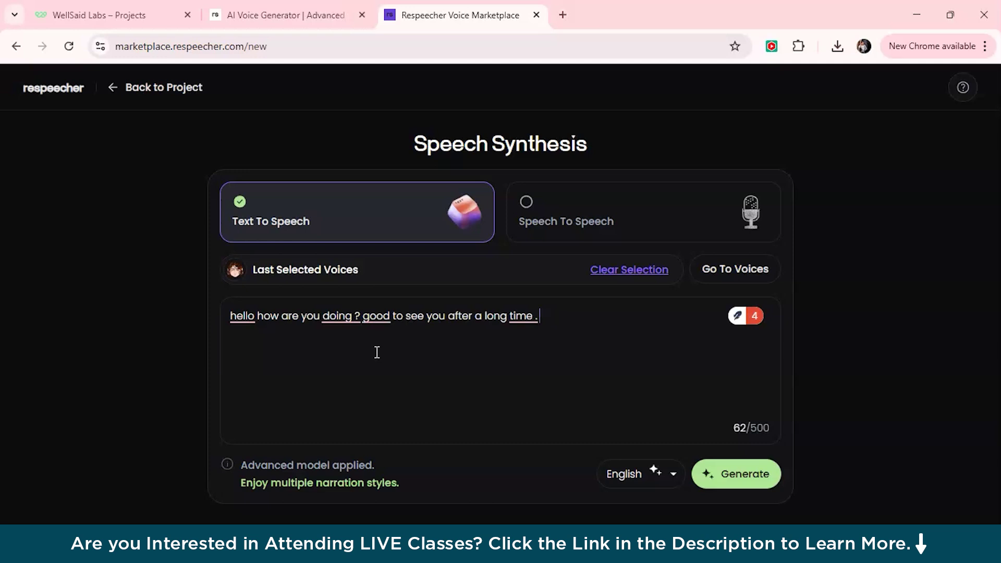
left_click(724, 477)
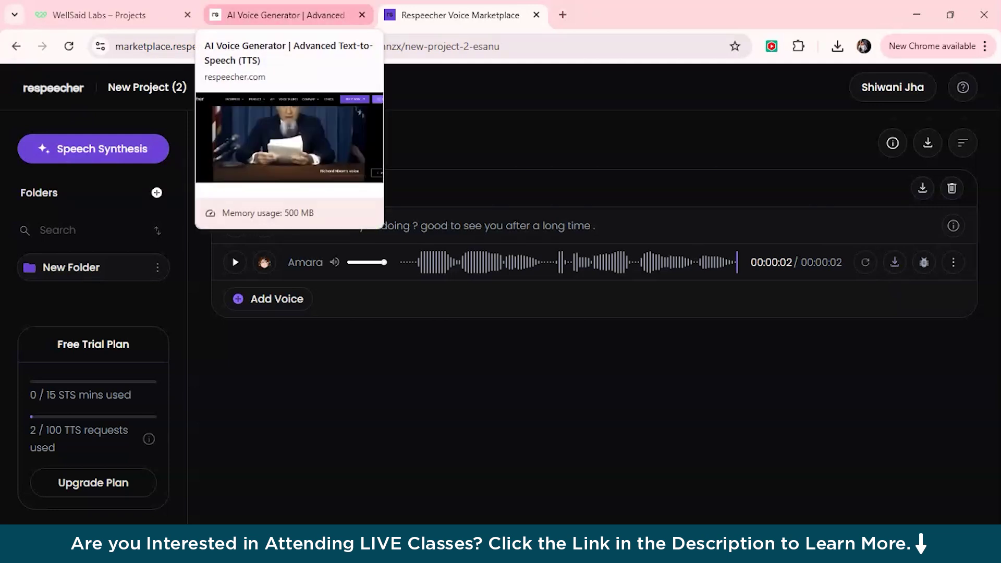
Return to the Respeecher homepage tab and close it.
left_click(285, 14)
left_click(361, 15)
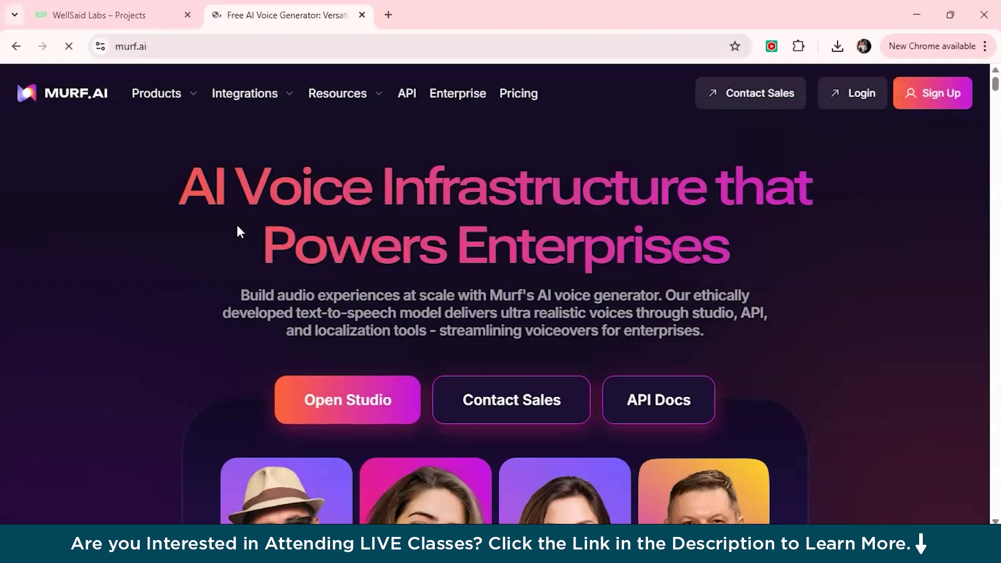
scroll(237, 226, "down", 3)
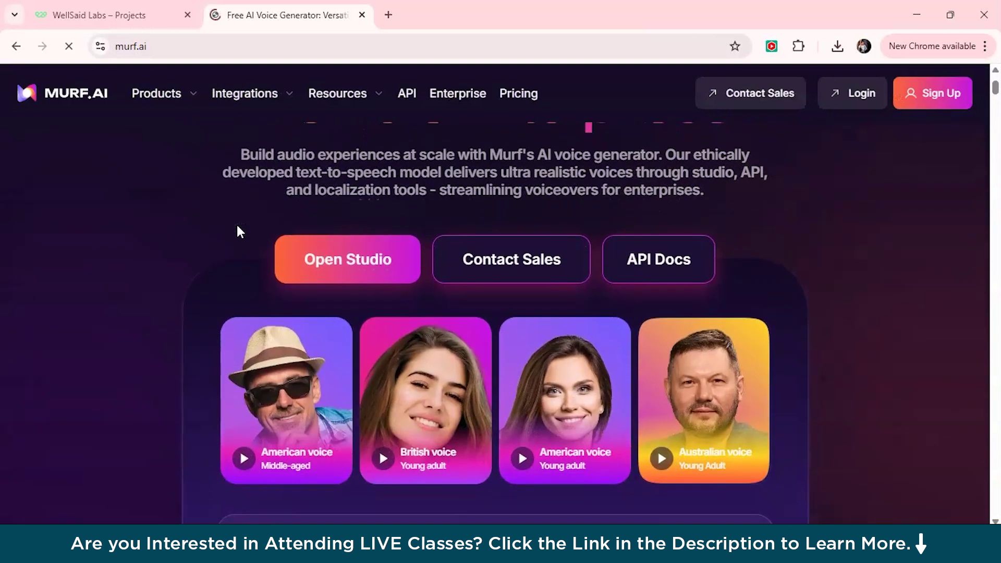
scroll(237, 227, "down", 1)
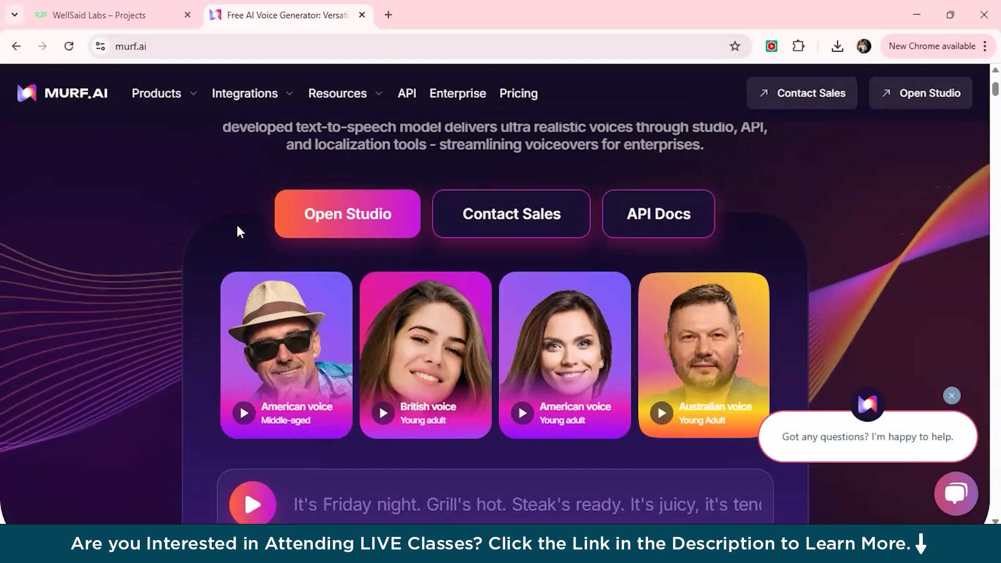
scroll(237, 227, "down", 5)
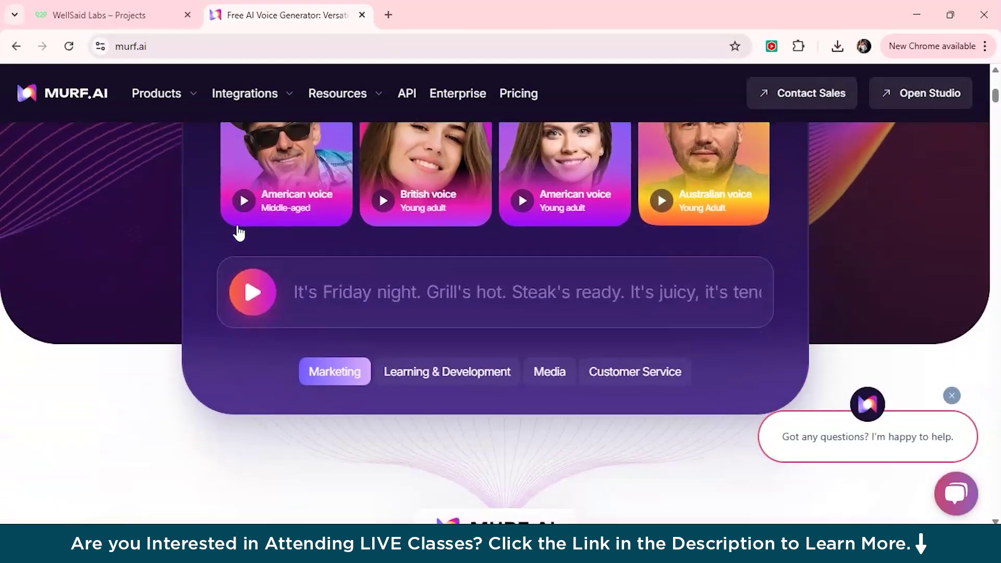
scroll(239, 233, "down", 1)
scroll(238, 230, "down", 1)
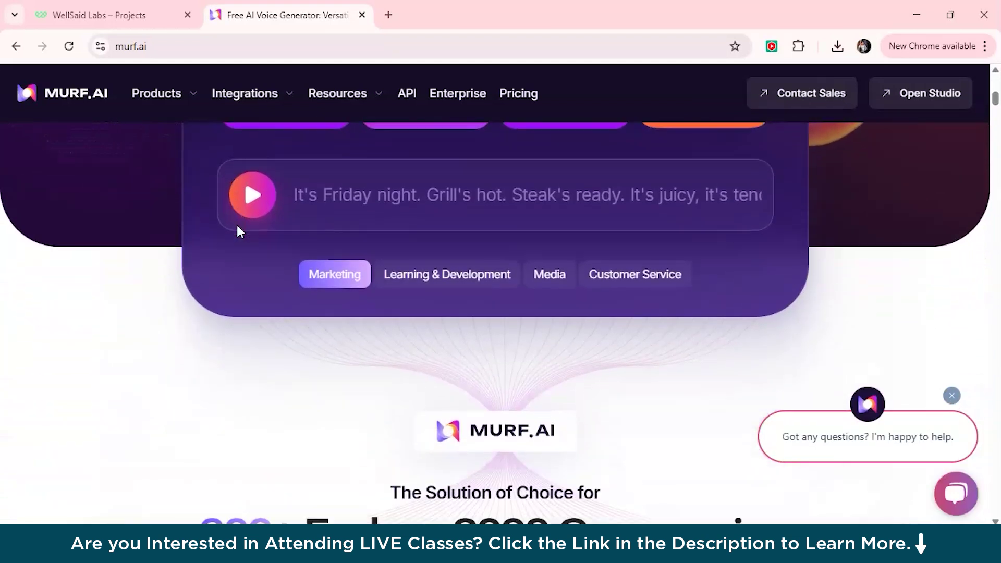
scroll(237, 226, "down", 2)
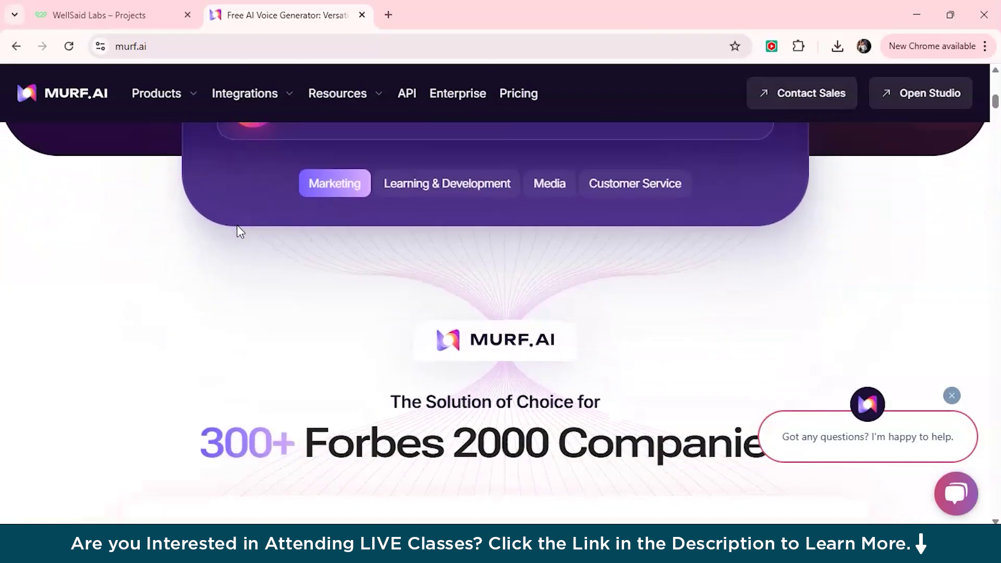
scroll(238, 230, "down", 2)
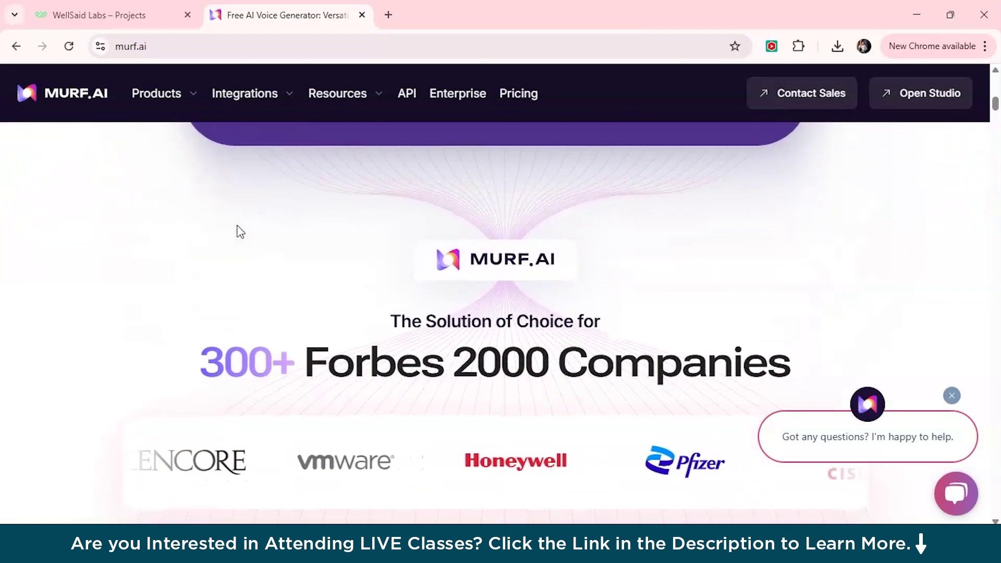
scroll(239, 230, "down", 2)
scroll(238, 225, "up", 8)
scroll(239, 226, "down", 5)
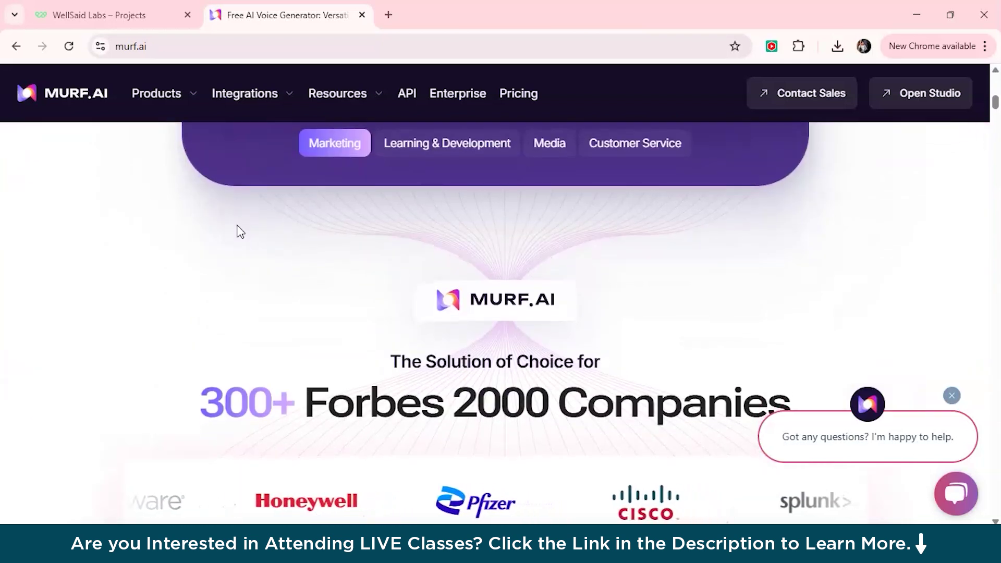
scroll(239, 230, "down", 4)
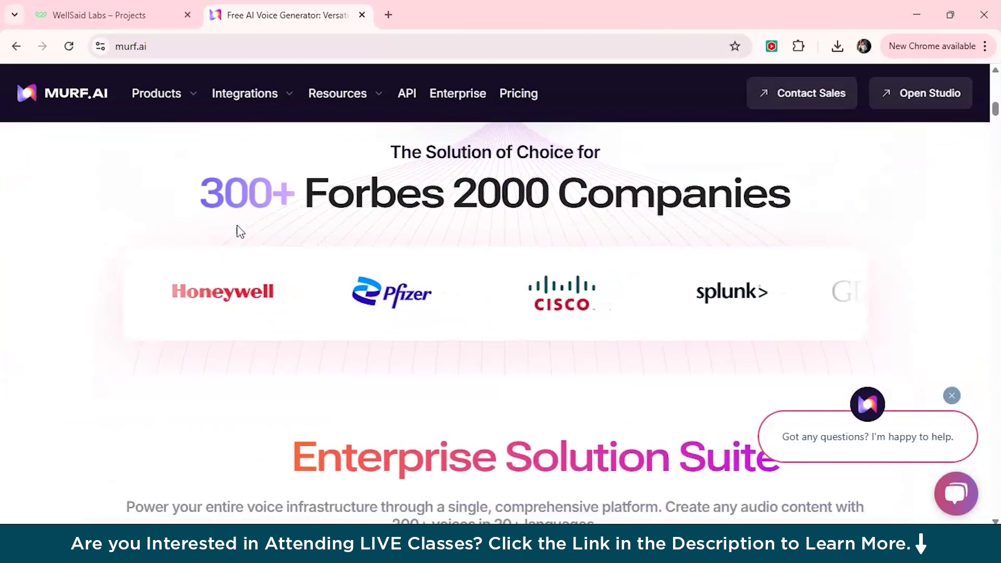
scroll(240, 231, "down", 5)
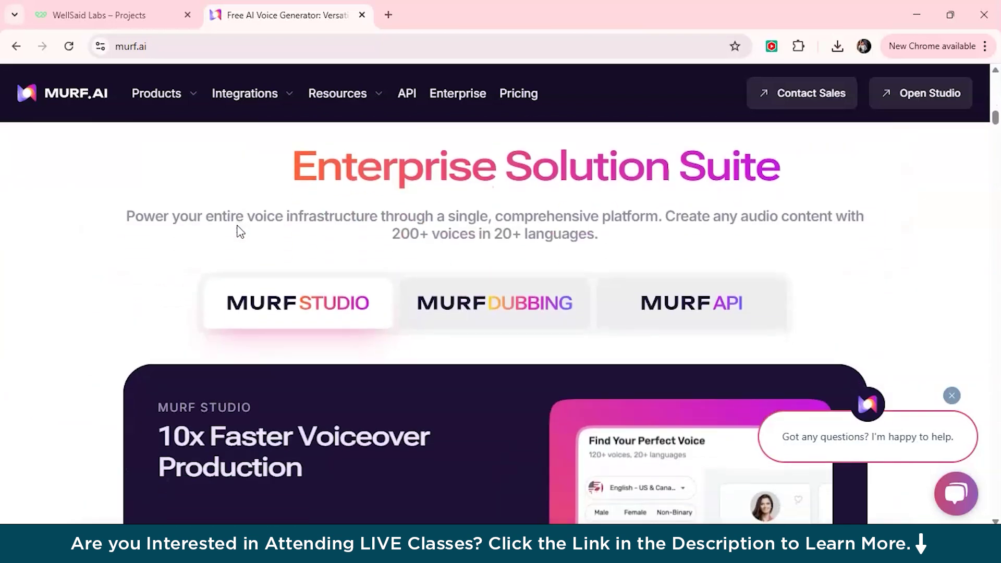
scroll(240, 231, "up", 1)
scroll(240, 231, "up", 15)
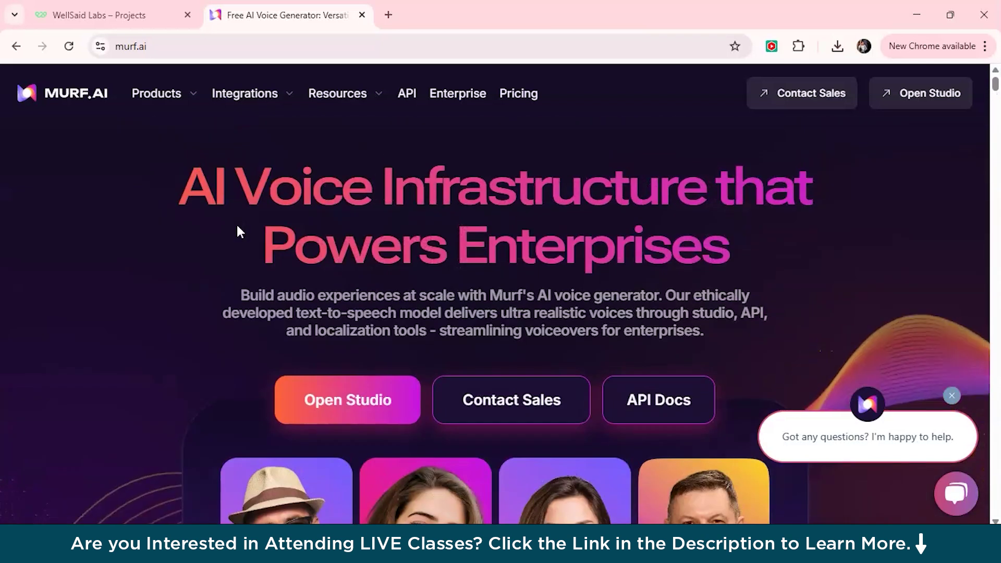
scroll(236, 223, "down", 1)
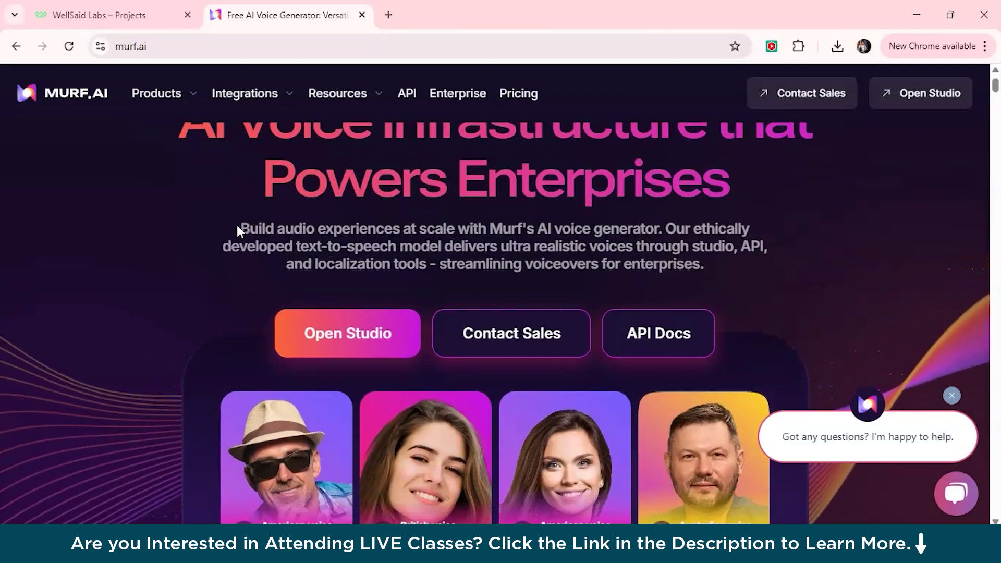
scroll(236, 228, "up", 1)
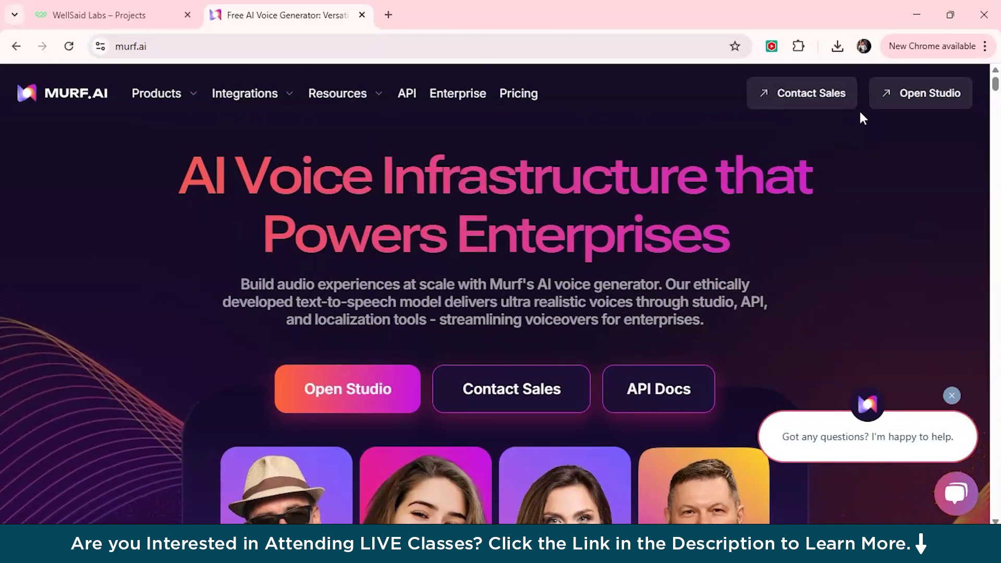
Open Murf Studio and create a new project named My Awesome Project.
left_click(386, 391)
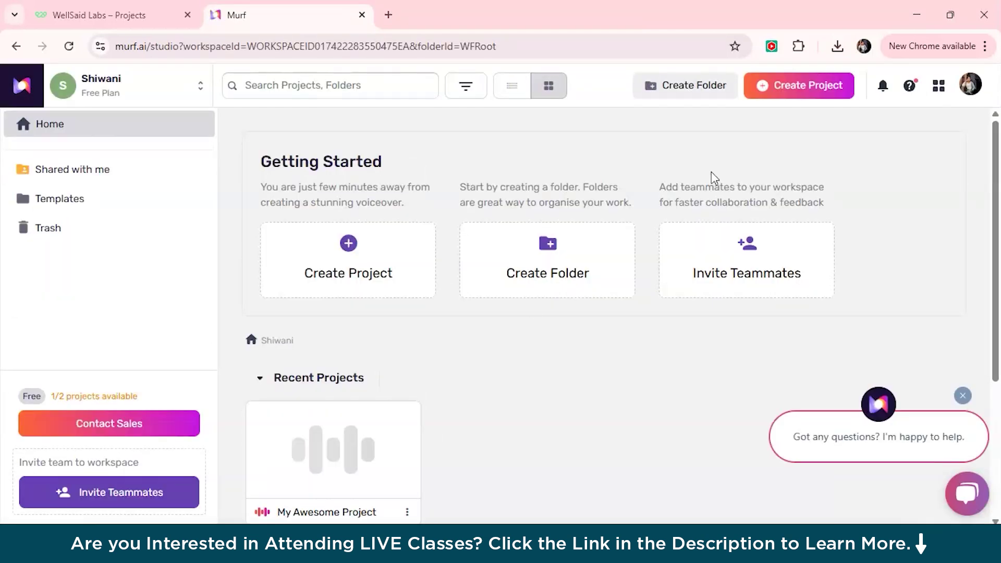
left_click(805, 86)
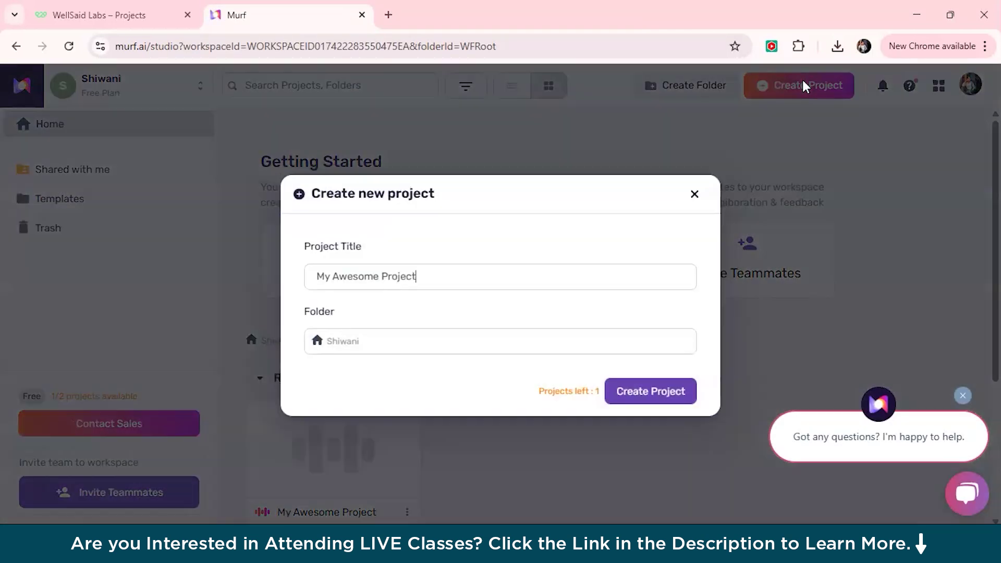
left_click(665, 400)
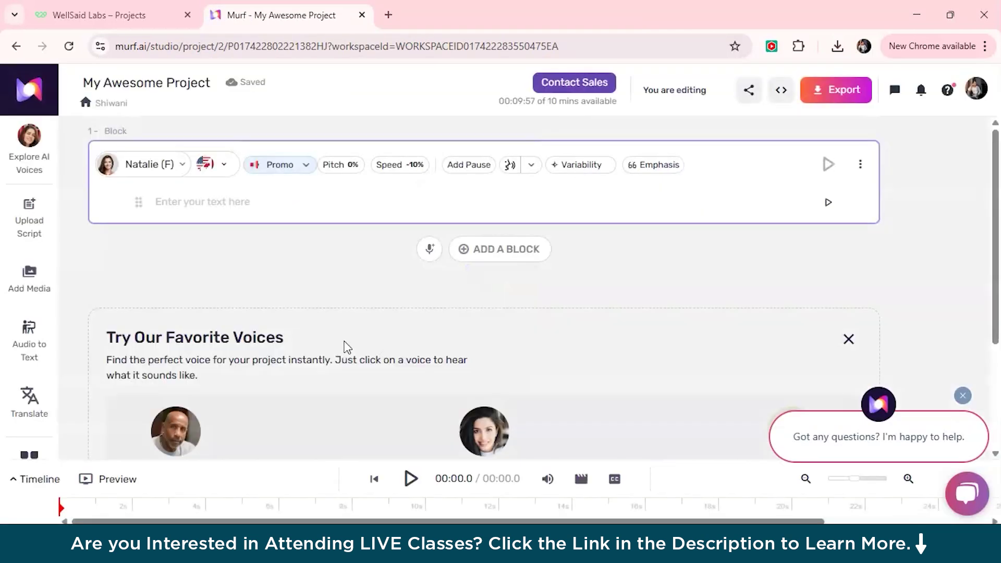
scroll(339, 342, "up", 1)
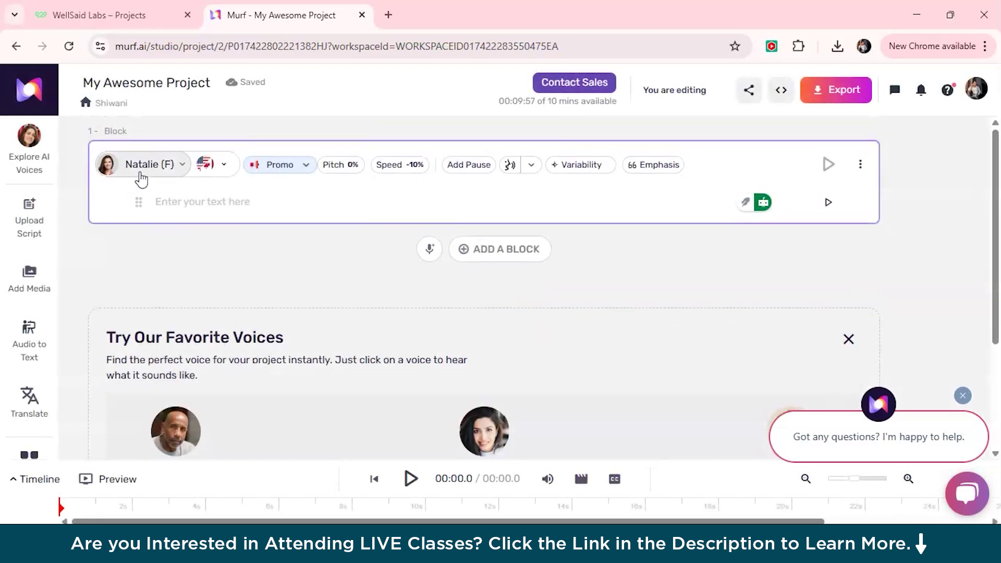
Open the block's voice library, browse E-Learning and Podcasts/Blogs voices, and preview Marcus and Natalie.
left_click(172, 181)
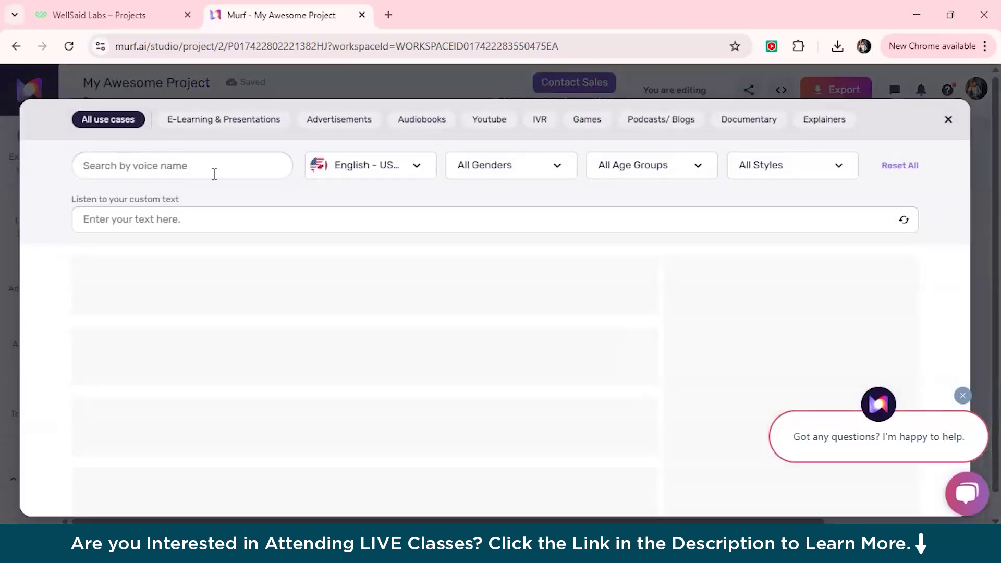
left_click(226, 132)
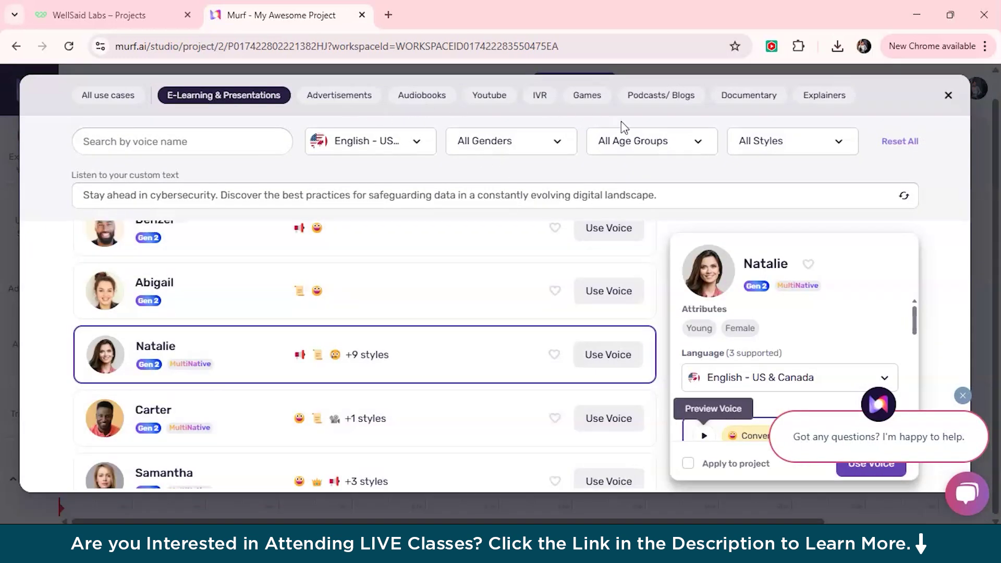
left_click(673, 99)
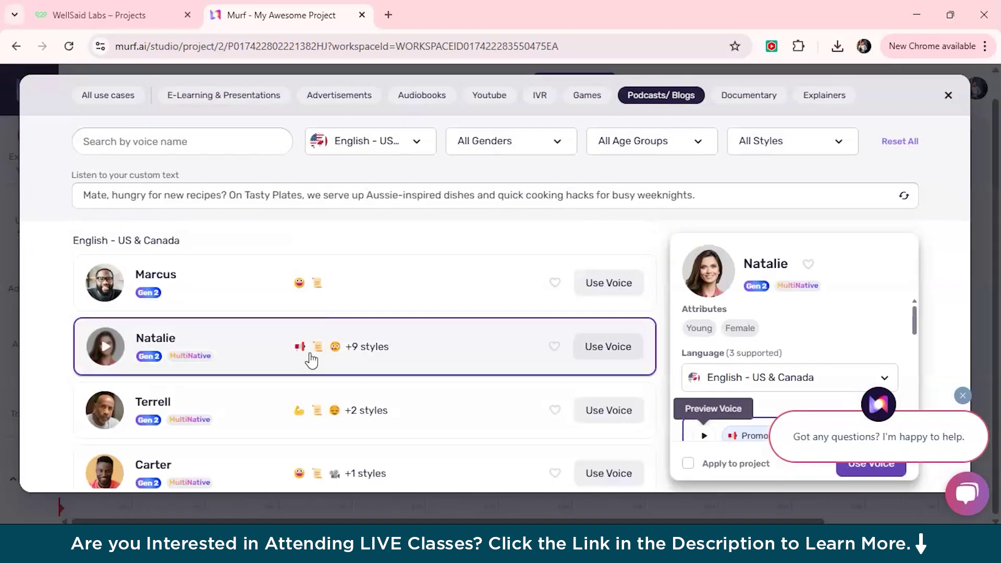
left_click(107, 287)
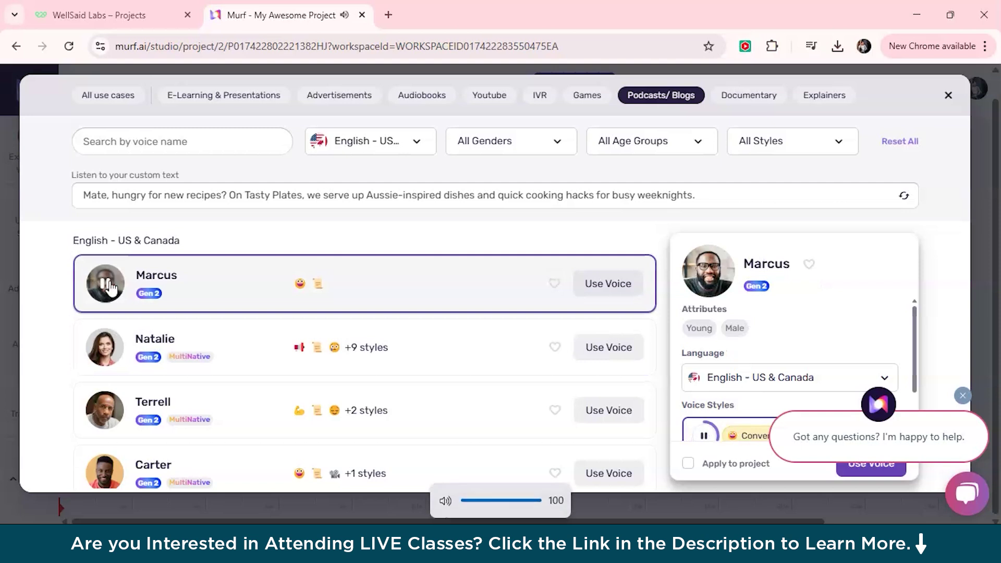
scroll(109, 286, "down", 1)
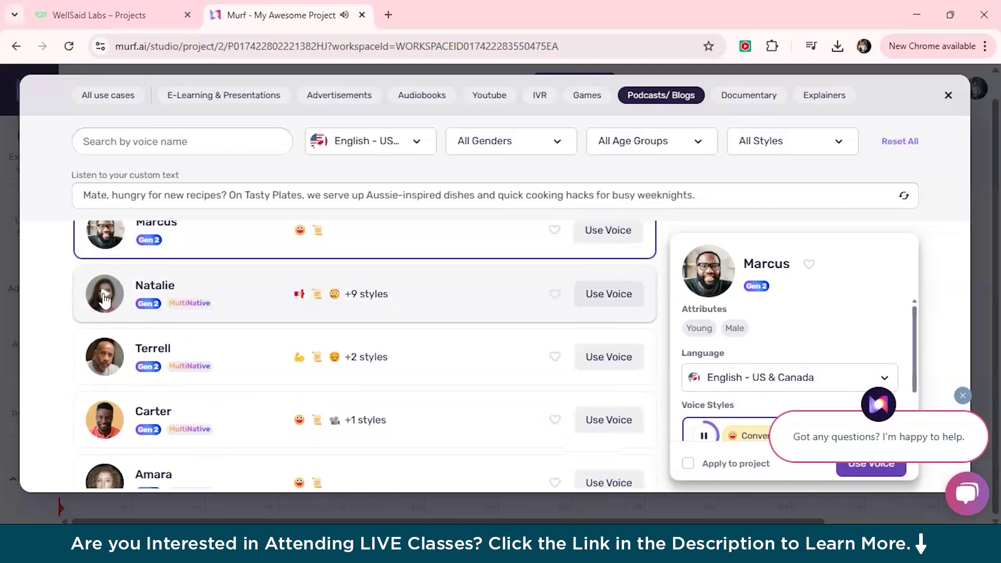
left_click(104, 297)
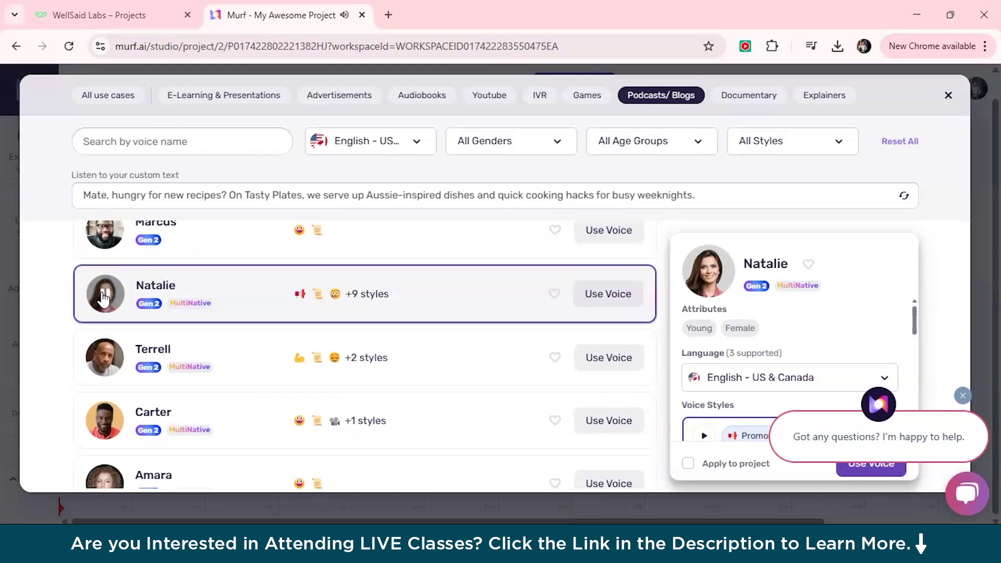
Preview and stop Amara's voice, then switch to the Youtube use-case voices.
scroll(104, 297, "down", 3)
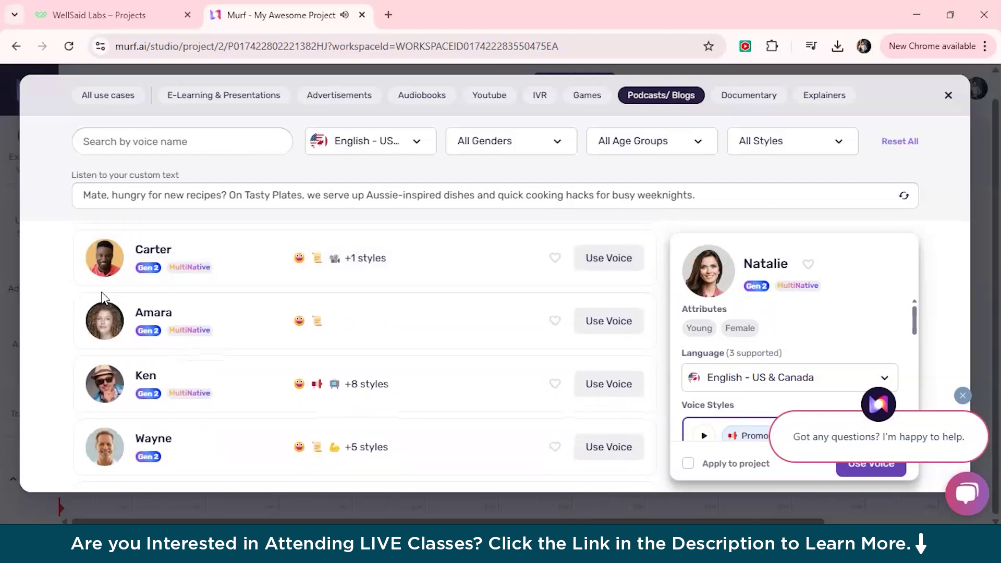
left_click(105, 326)
scroll(105, 333, "up", 2)
scroll(106, 386, "down", 3)
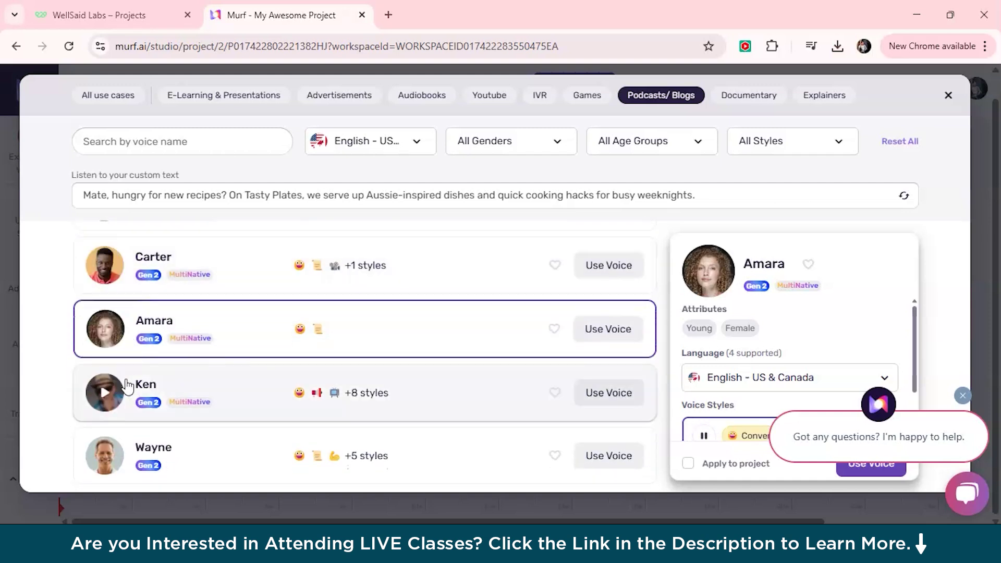
scroll(120, 389, "up", 2)
scroll(128, 386, "down", 4)
scroll(176, 272, "up", 7)
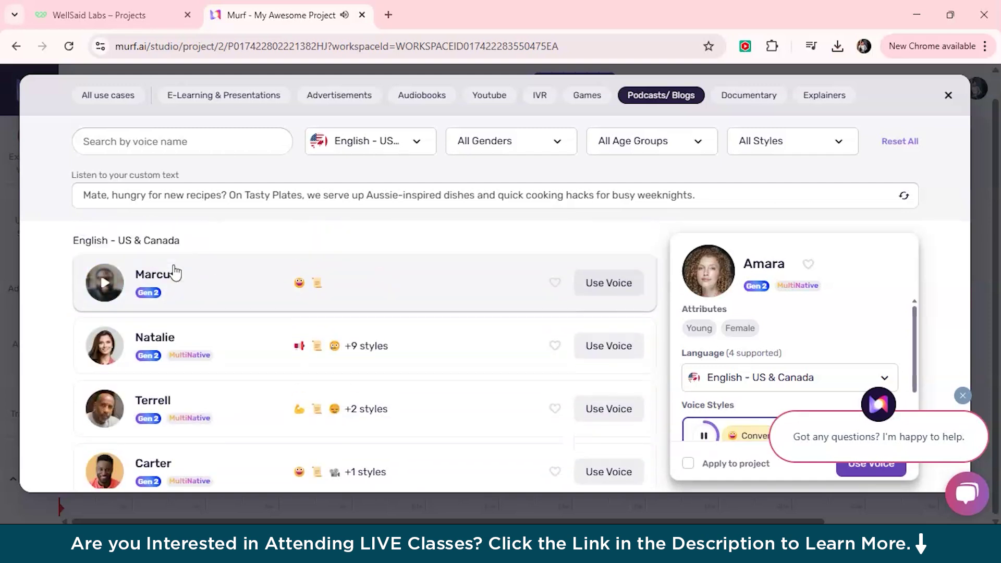
scroll(335, 368, "down", 3)
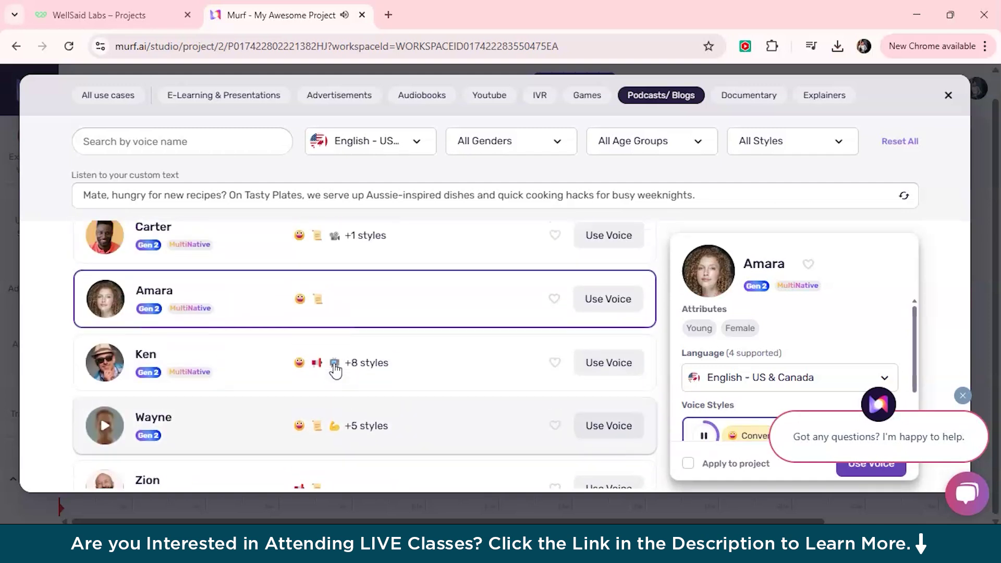
left_click(104, 311)
scroll(105, 313, "up", 3)
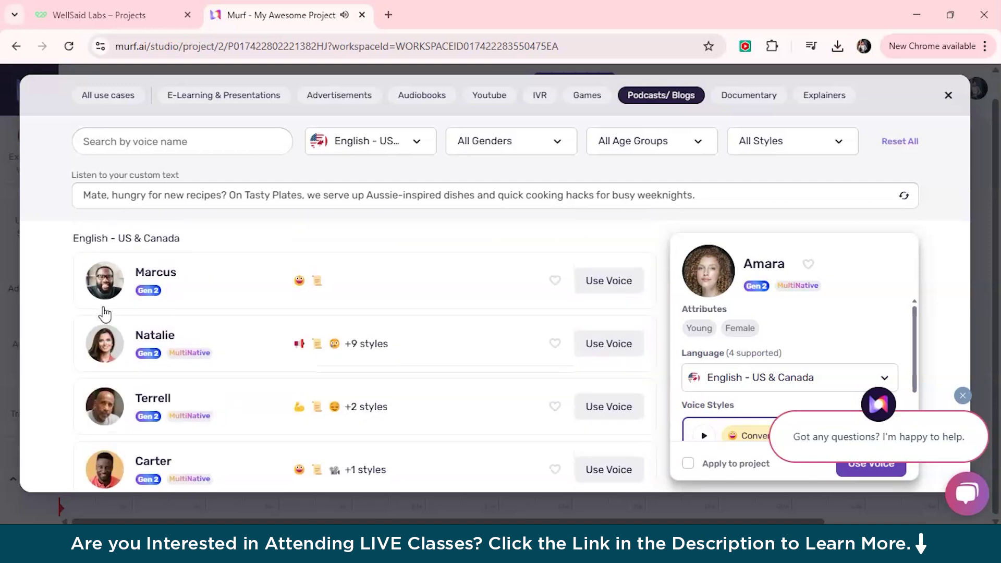
left_click(490, 102)
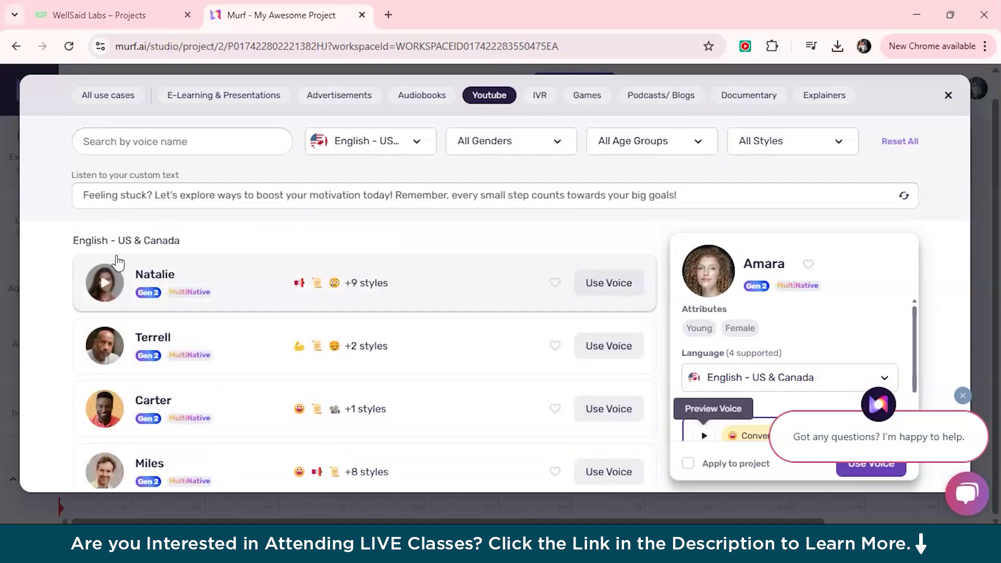
Give block 1 Natalie's voice reading 'today we will talk about something amazing , so lets get started!' and play it.
left_click(610, 287)
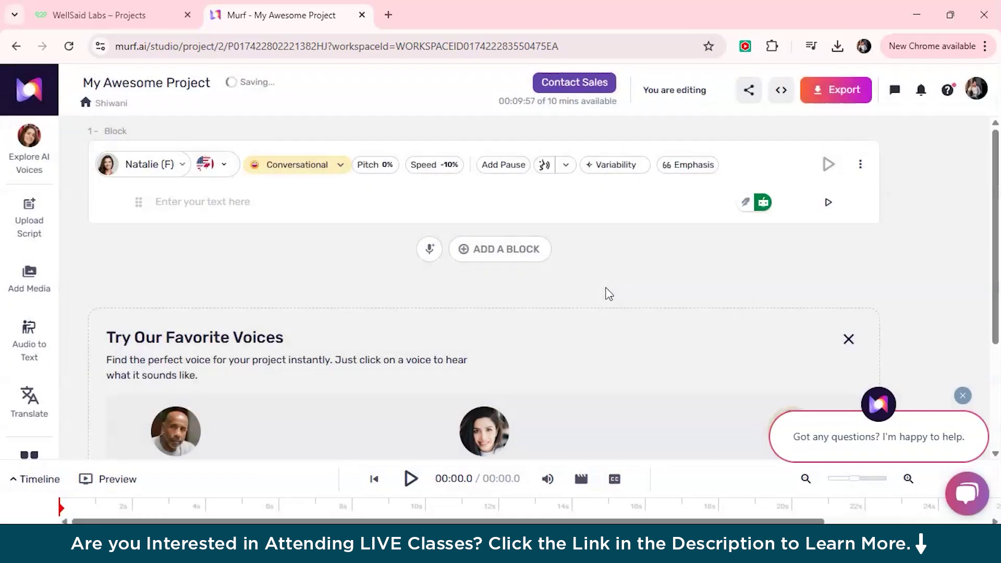
left_click(220, 200)
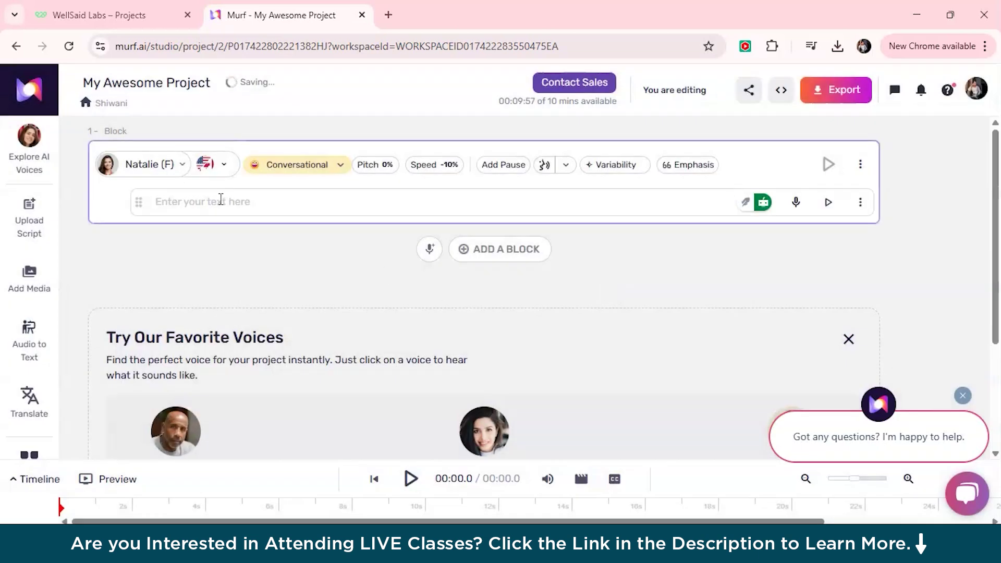
type("today we will talk abo")
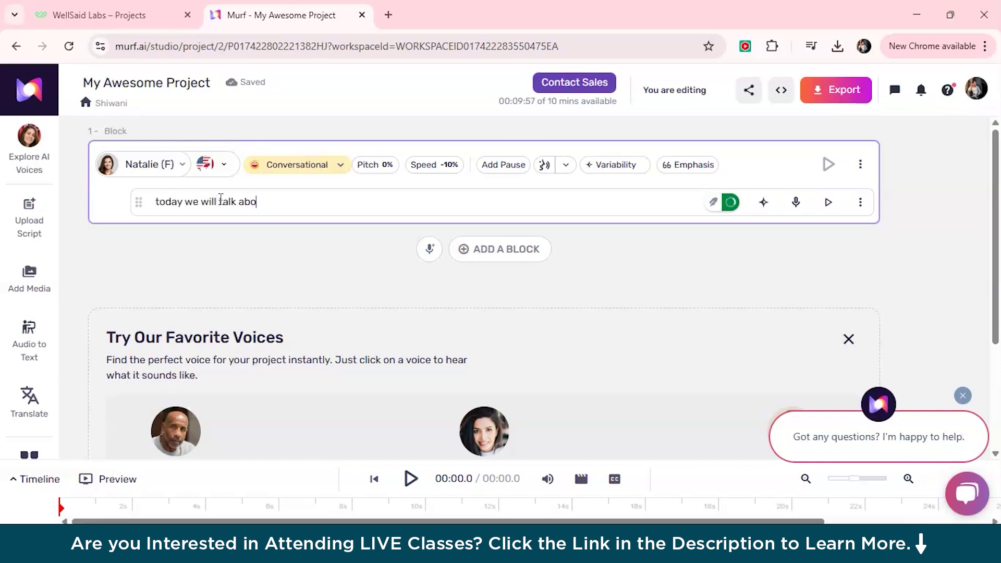
type("ut something amazing , so lets get started!")
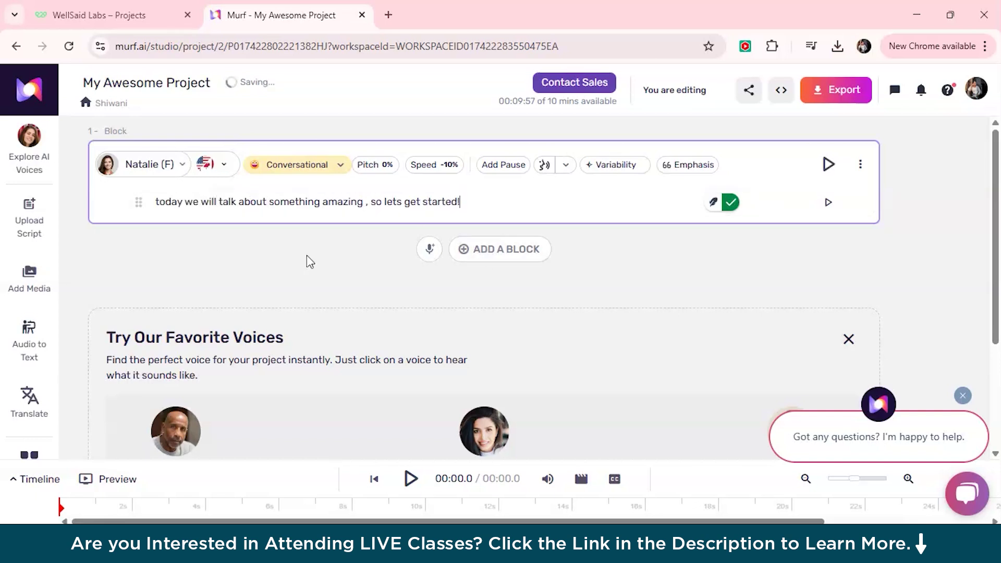
left_click(412, 478)
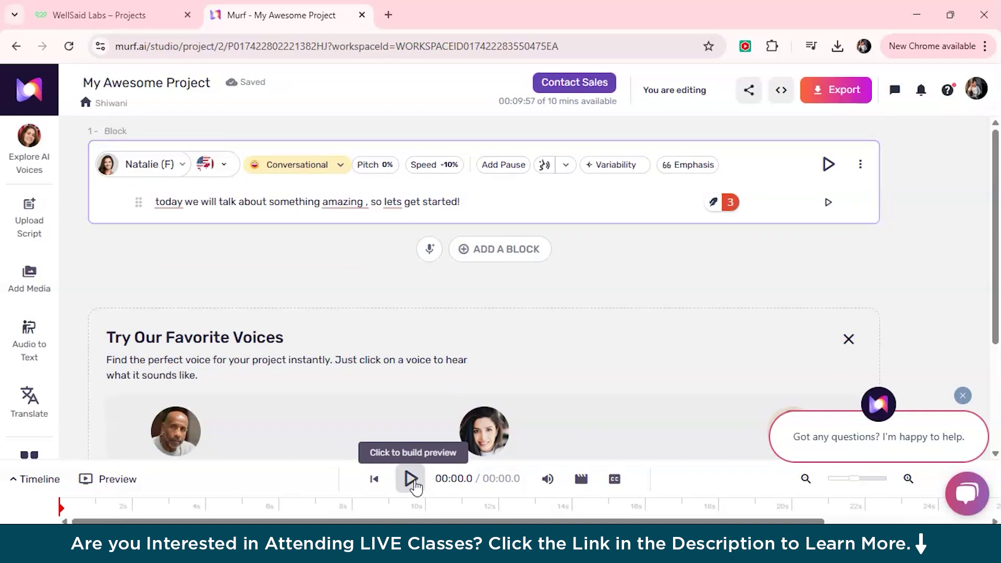
left_click(827, 164)
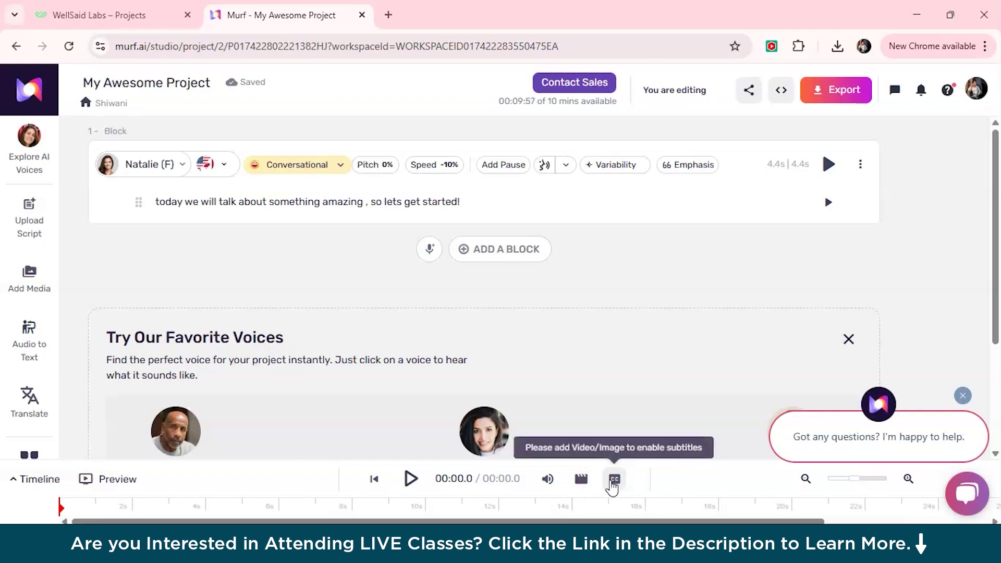
scroll(384, 340, "down", 3)
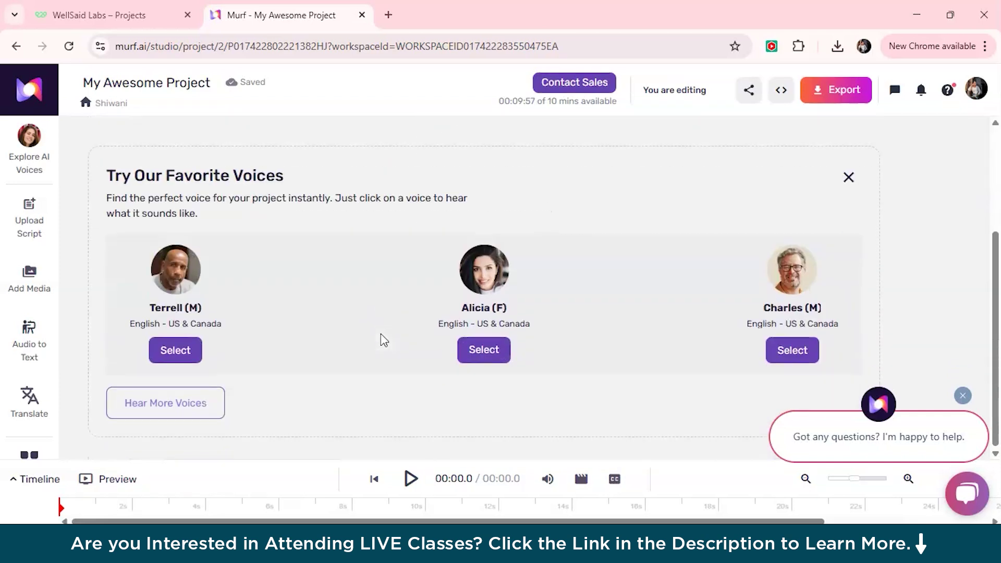
scroll(384, 340, "up", 3)
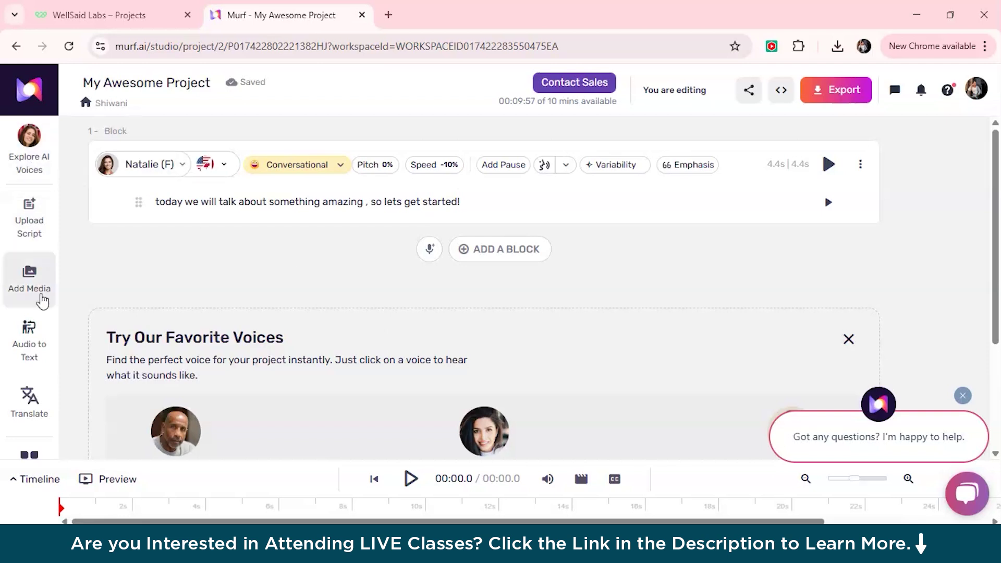
left_click(36, 224)
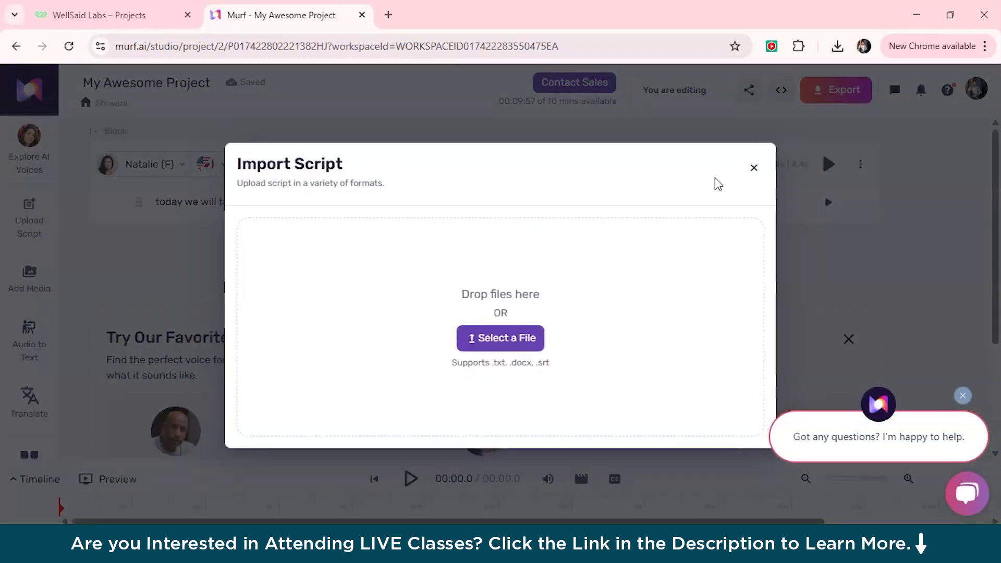
left_click(754, 168)
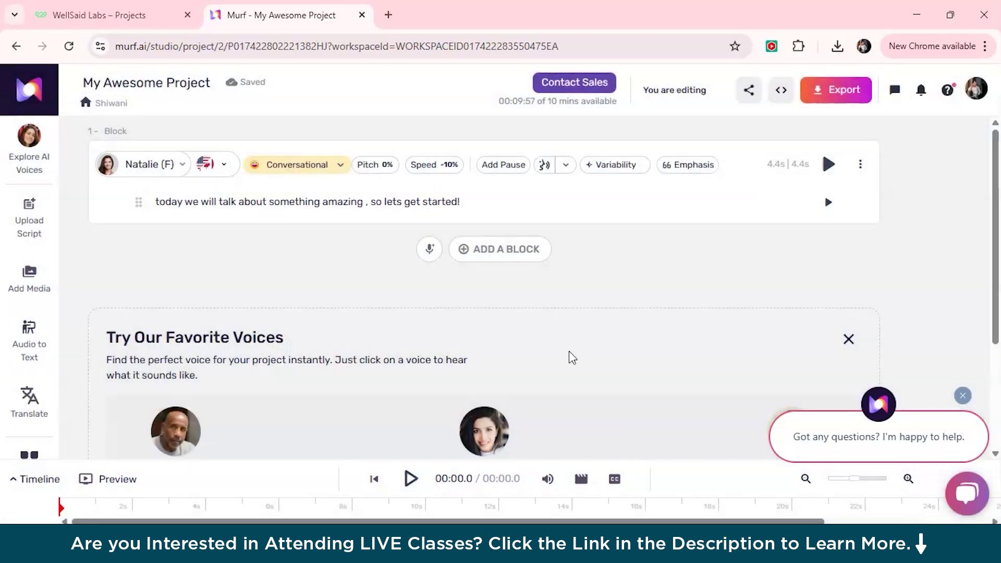
left_click(18, 298)
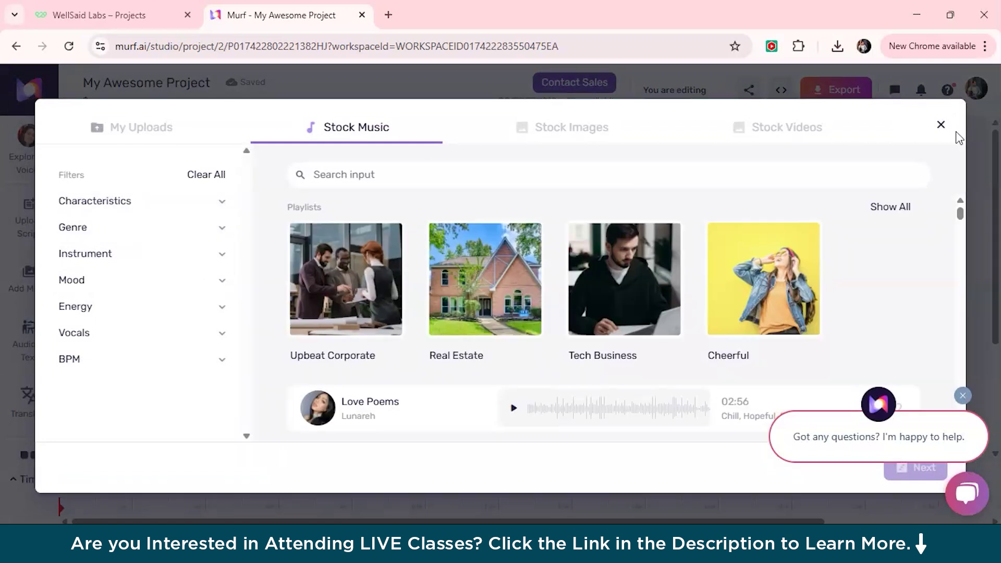
left_click(941, 125)
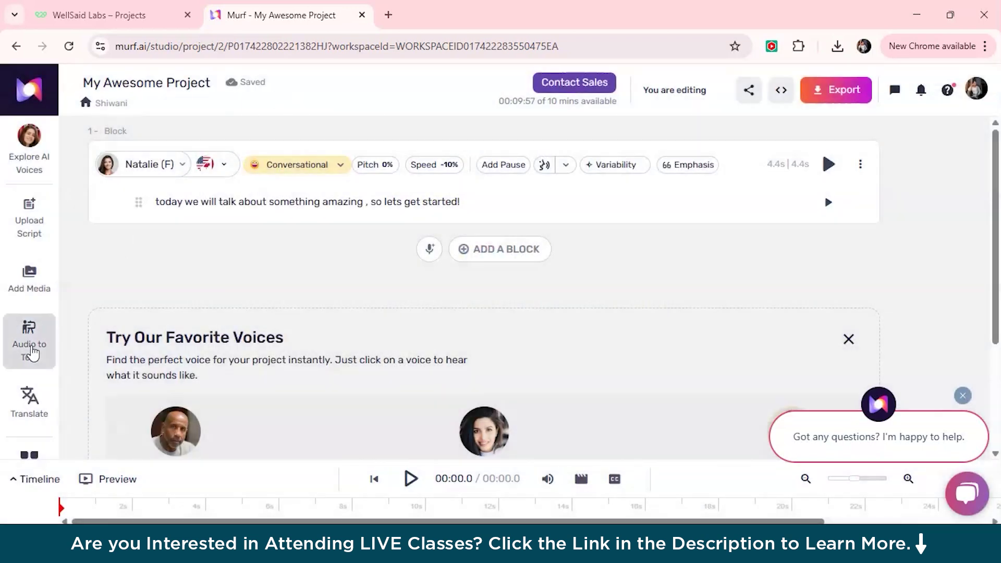
left_click(32, 345)
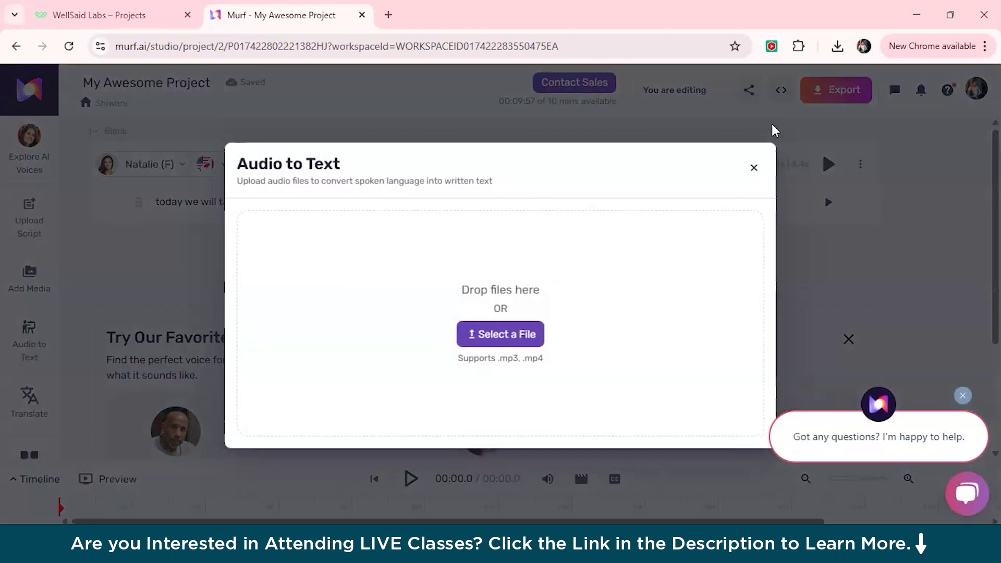
left_click(751, 172)
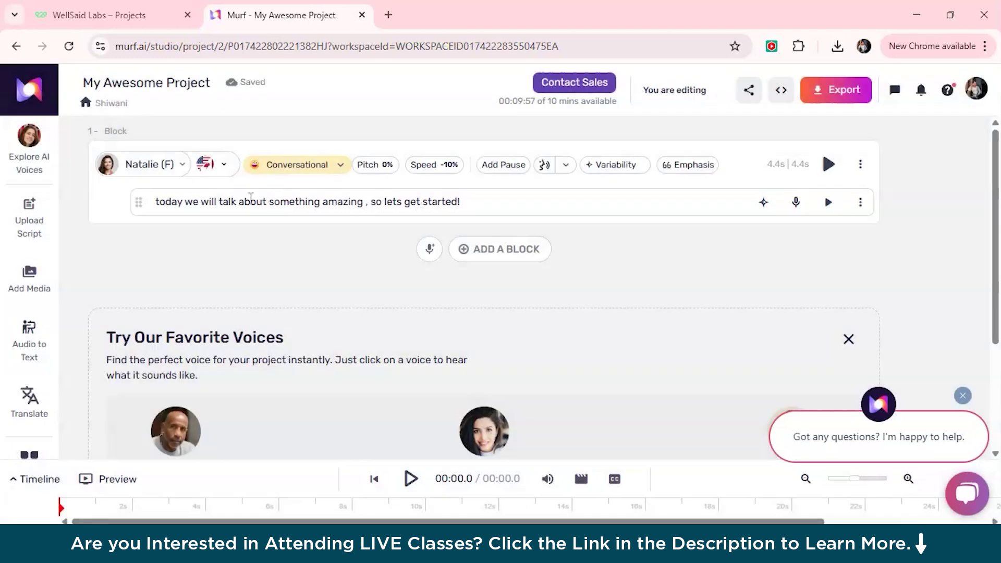
scroll(250, 199, "down", 3)
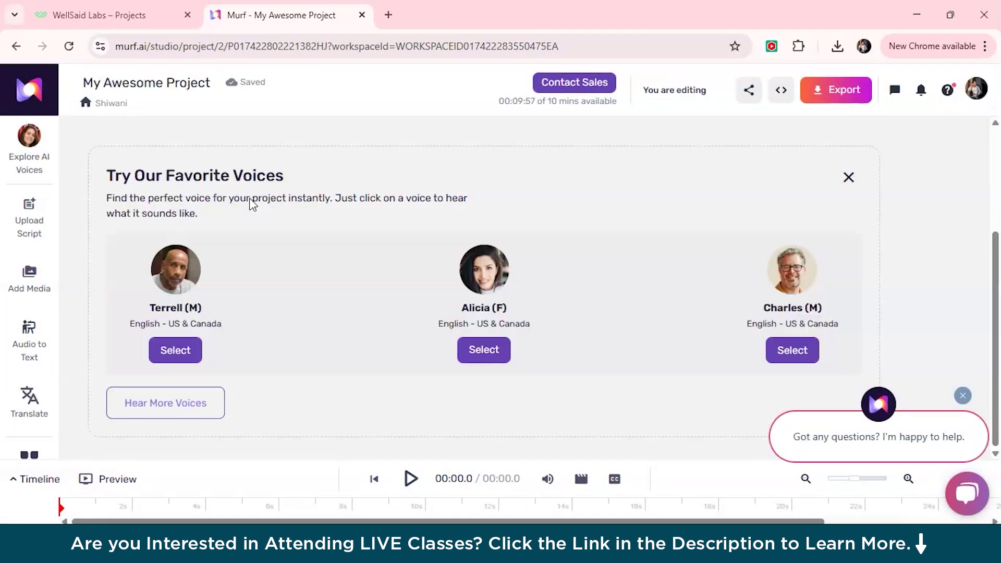